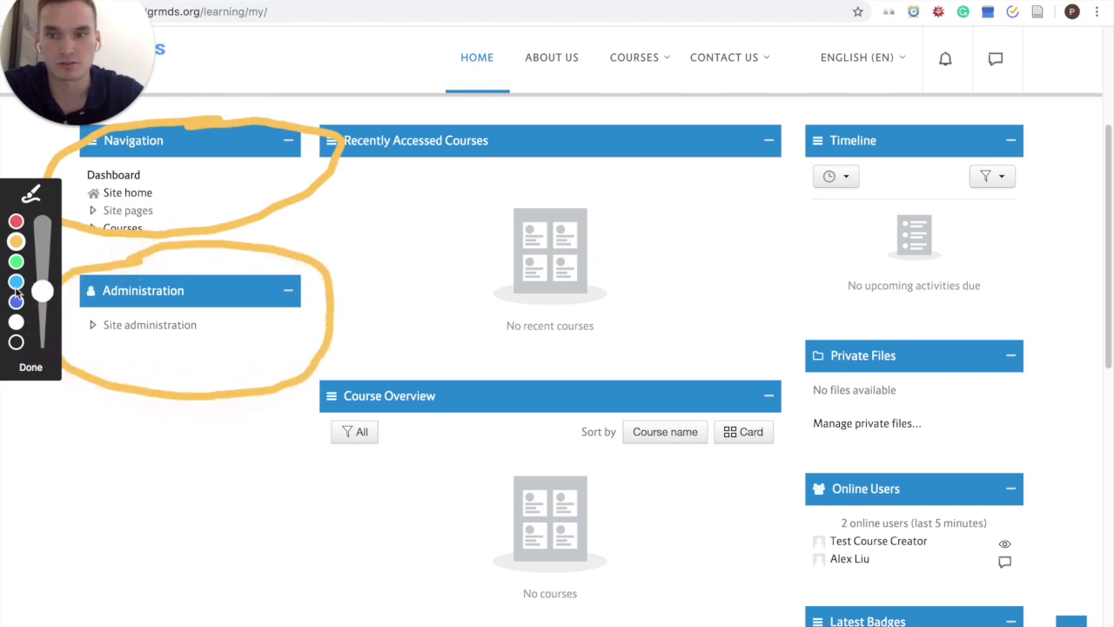
# Step: Open the site's course listing and start adding a new course
pyautogui.click(31, 366)
pyautogui.scroll(2, 444, 291)
pyautogui.scroll(1, 451, 293)
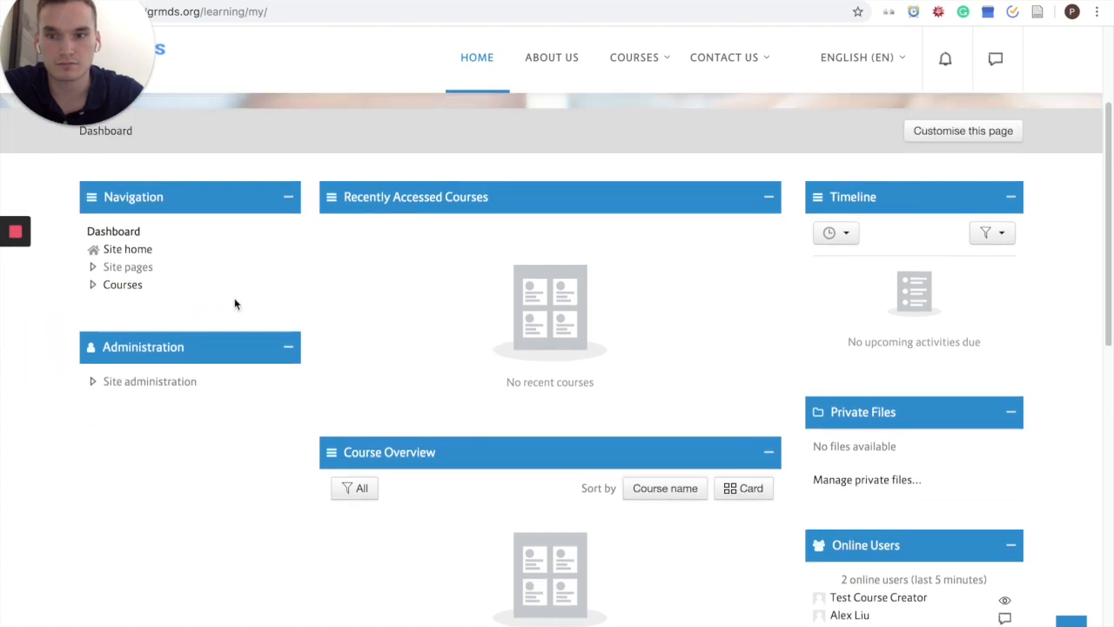
pyautogui.click(127, 288)
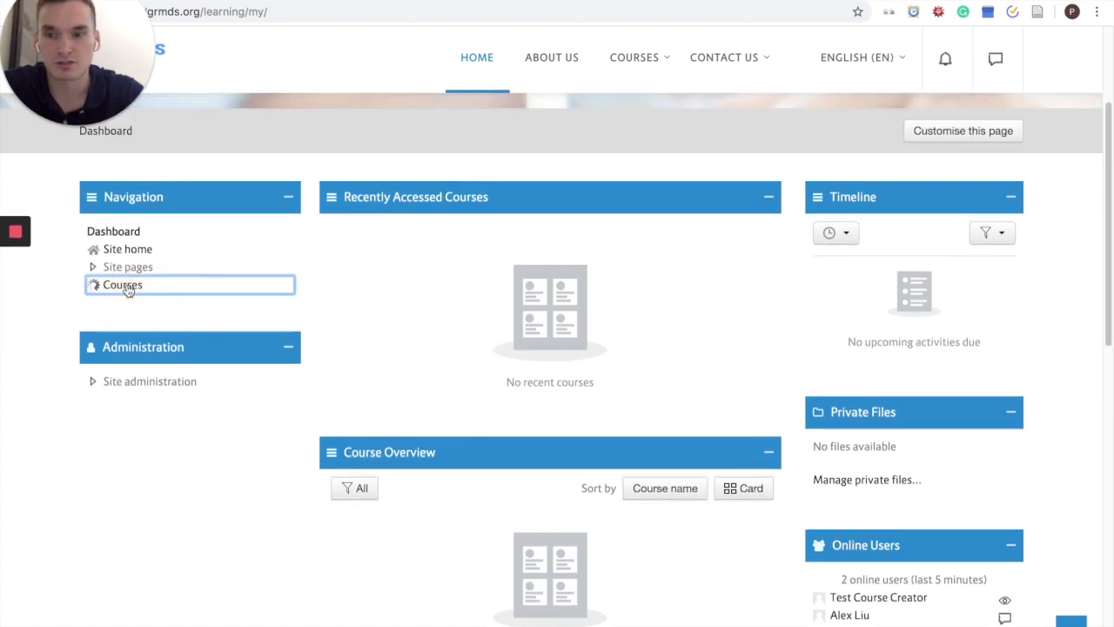
pyautogui.scroll(-2, 554, 306)
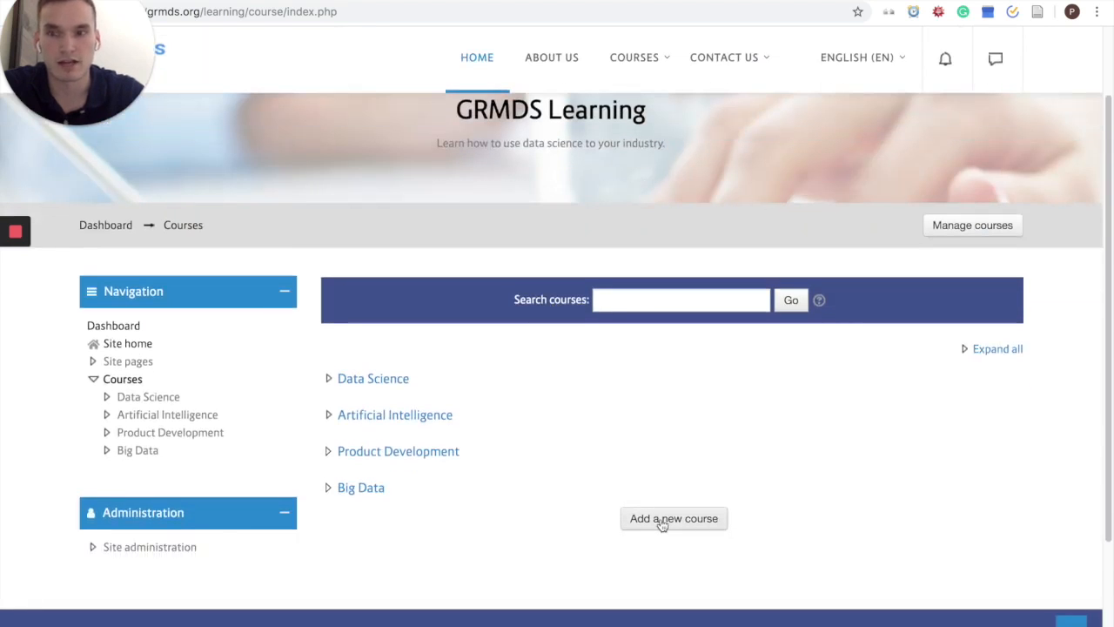
pyautogui.click(662, 520)
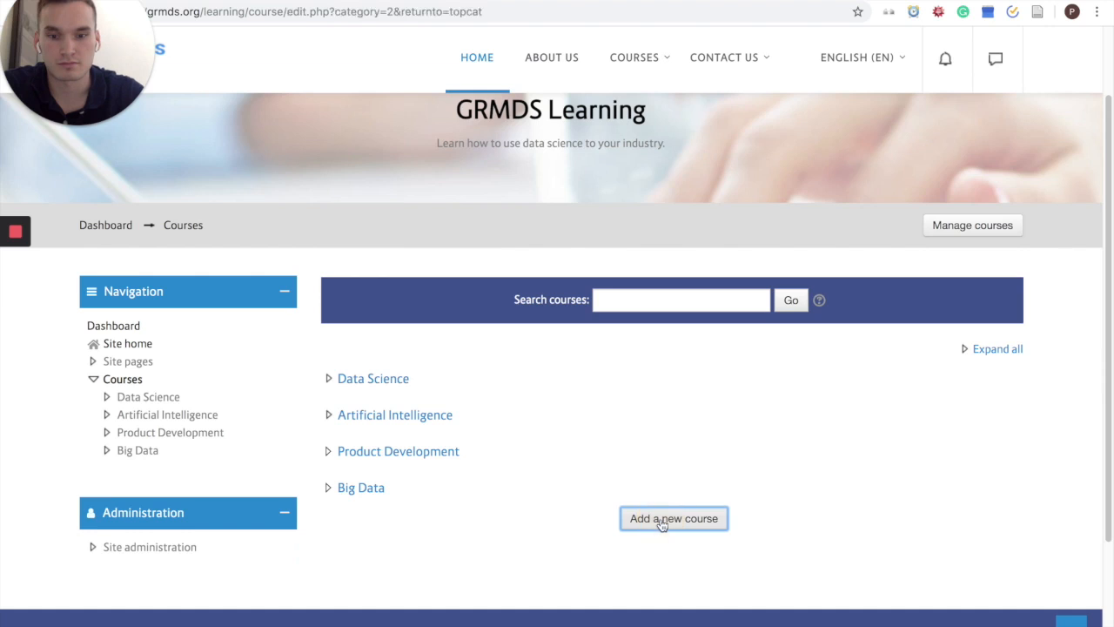
# Step: Enter "Applications of Random Forest" as the course full name and "Random Forest" as its short name
pyautogui.scroll(-4, 659, 444)
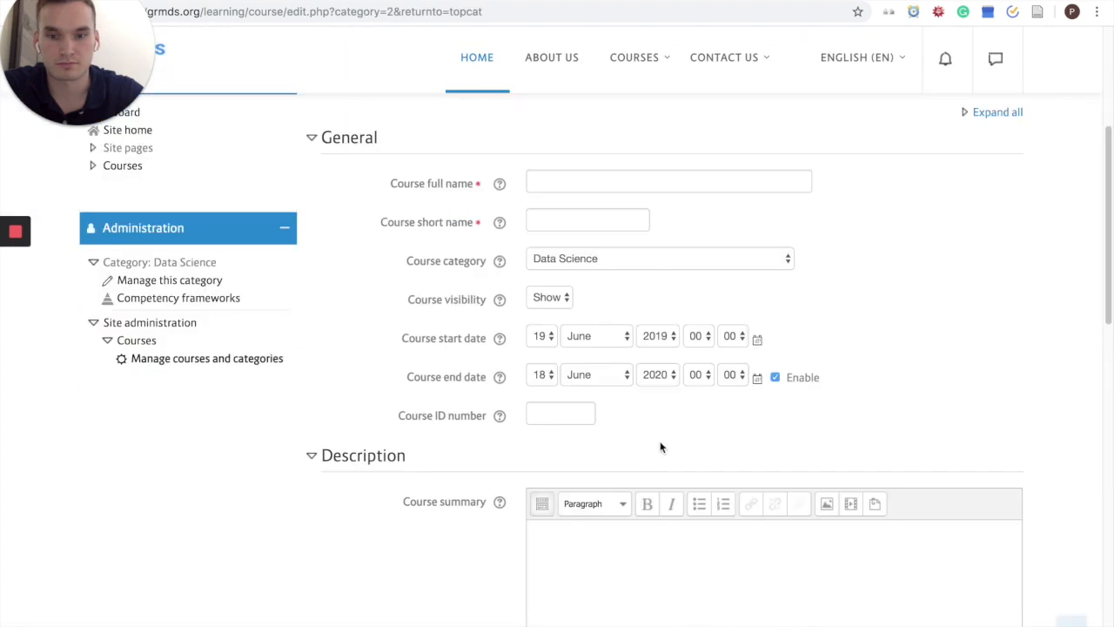
pyautogui.click(652, 177)
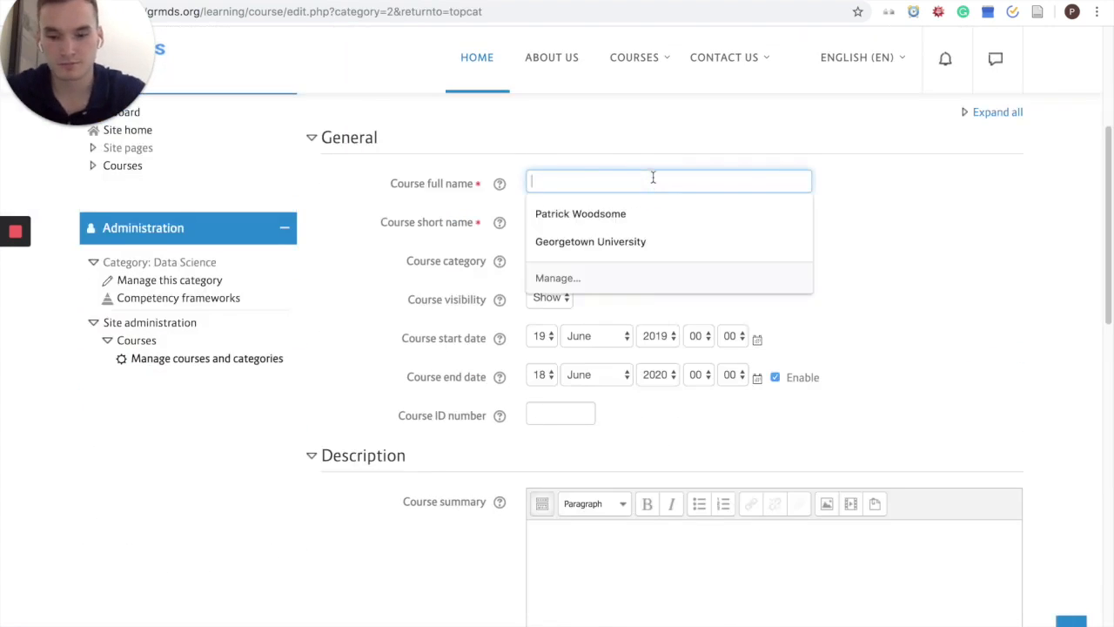
pyautogui.write('Applications of Random Forest')
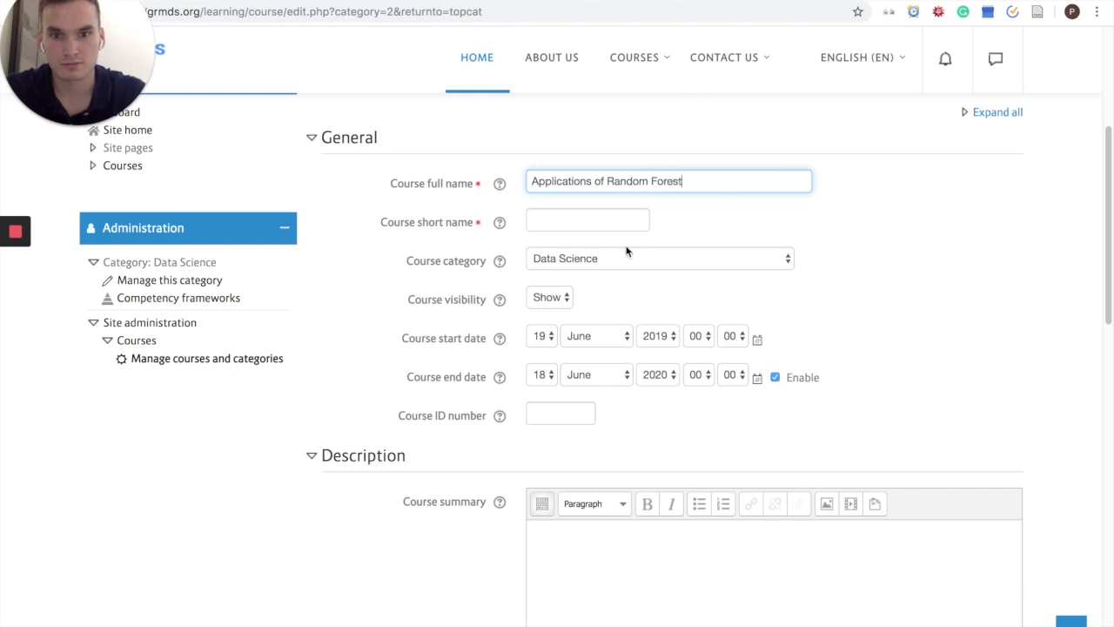
pyautogui.click(594, 223)
pyautogui.scroll(1, 248, 265)
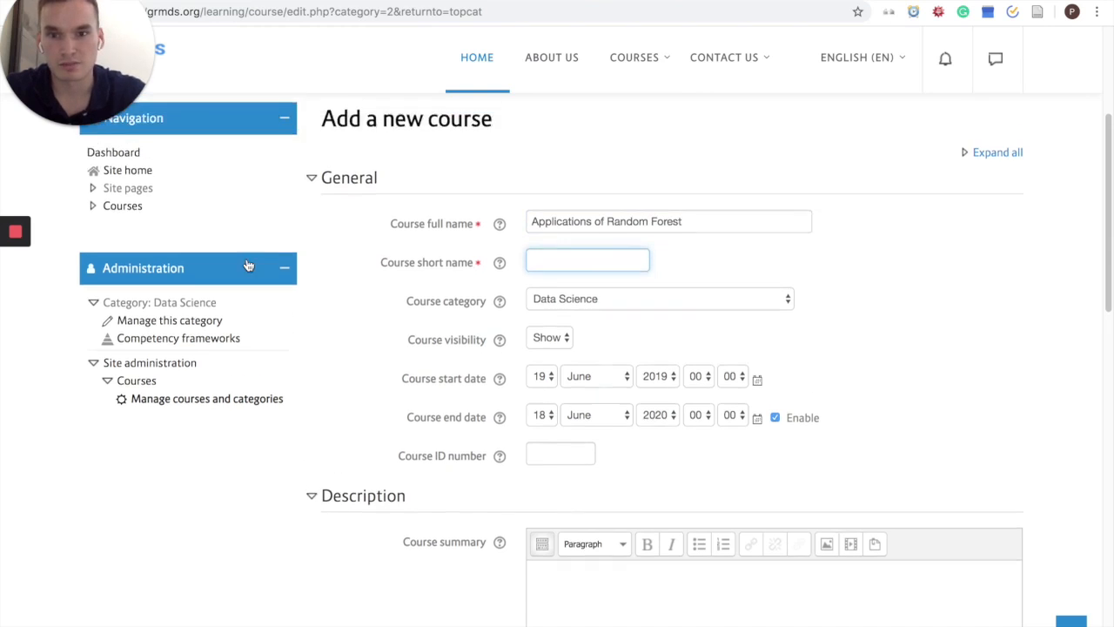
pyautogui.scroll(1, 248, 266)
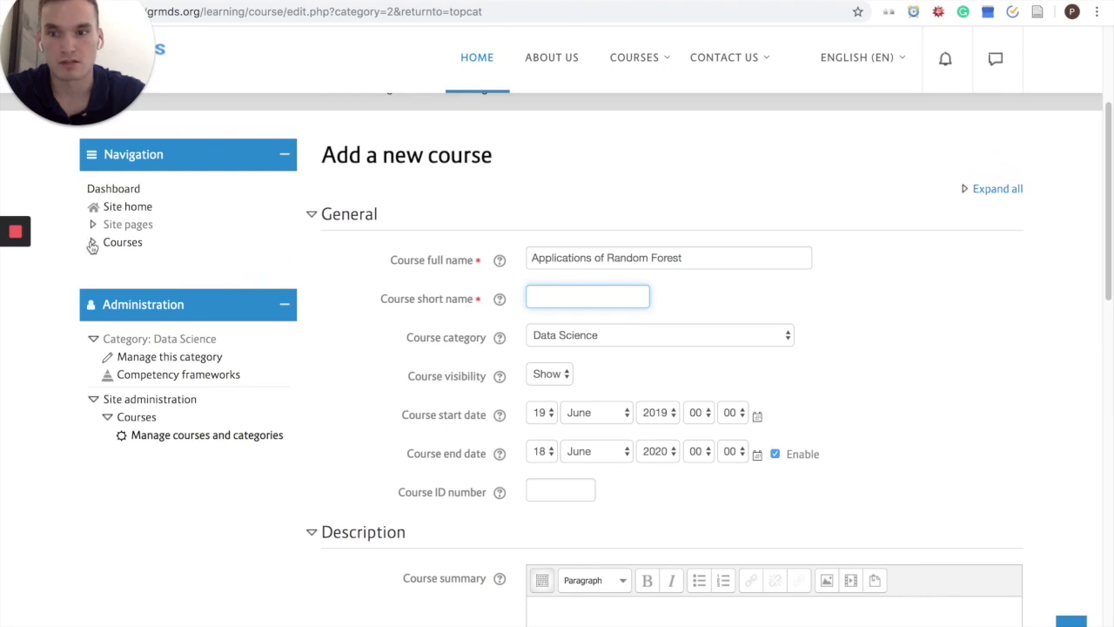
pyautogui.write('Random Forest')
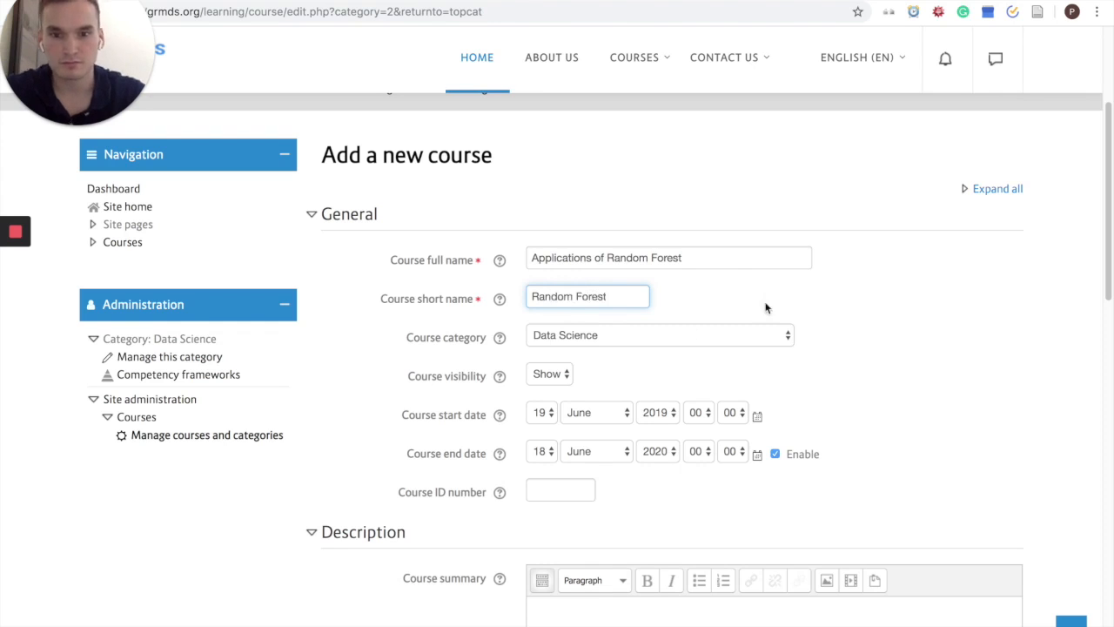
pyautogui.click(857, 313)
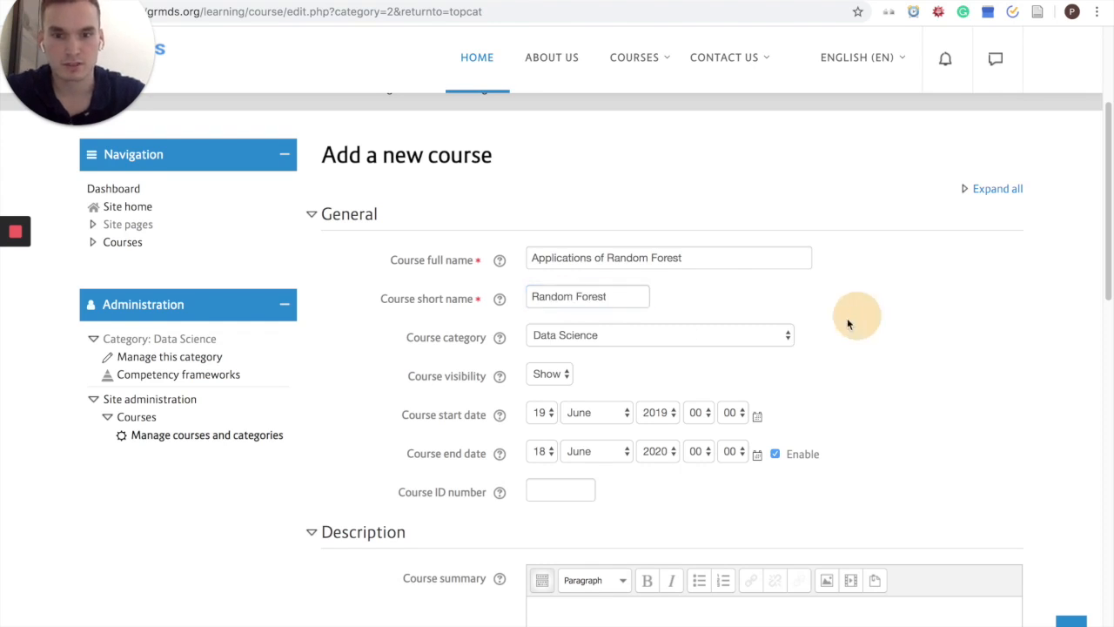
# Step: Choose Data Science as the course category
pyautogui.scroll(-2, 779, 322)
pyautogui.click(759, 281)
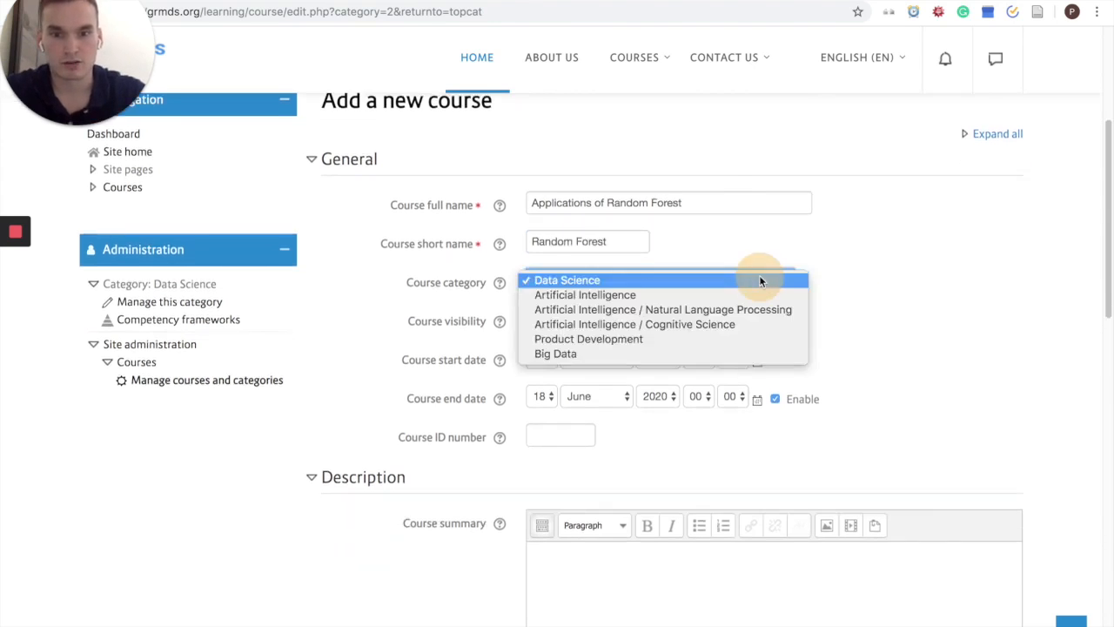
pyautogui.click(739, 281)
# Step: Force the course language to English (en) in the appearance settings
pyautogui.scroll(-4, 901, 335)
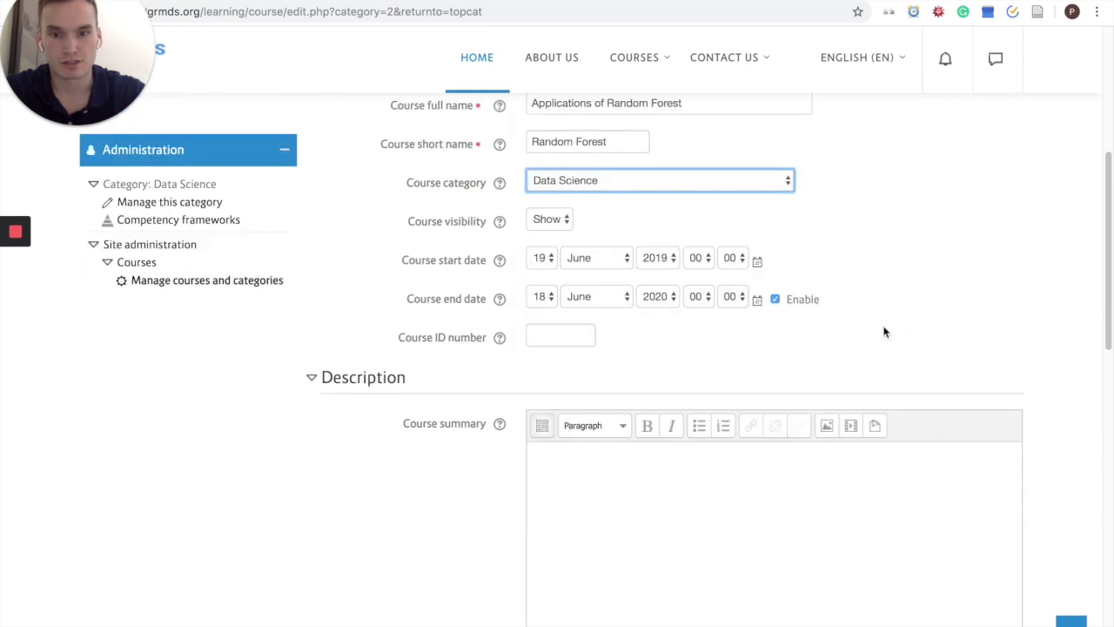
pyautogui.scroll(-6, 786, 302)
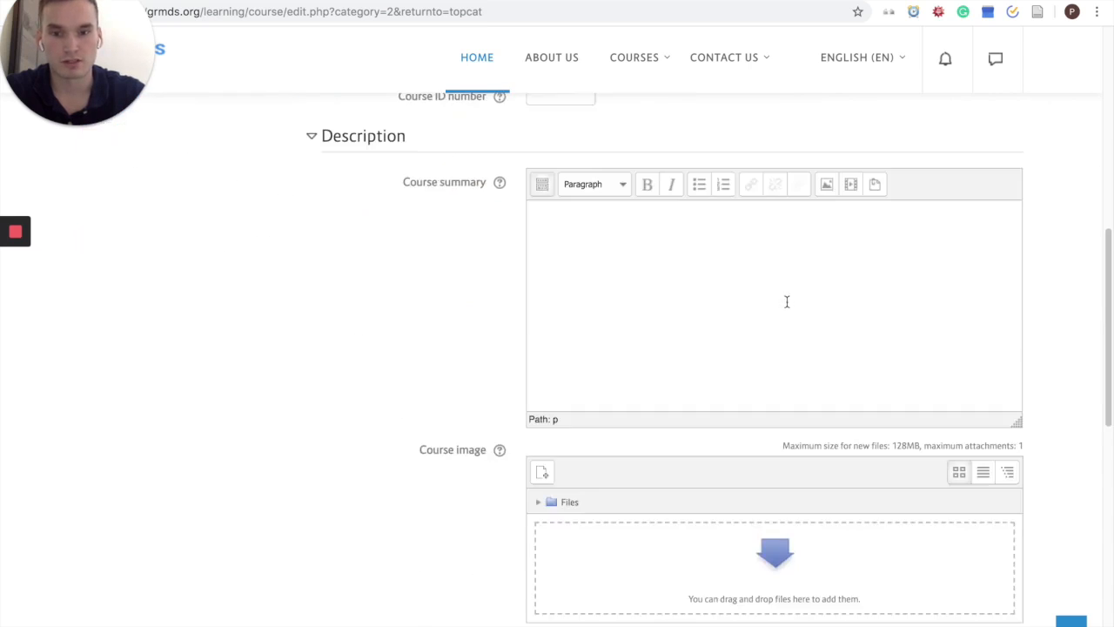
pyautogui.click(393, 414)
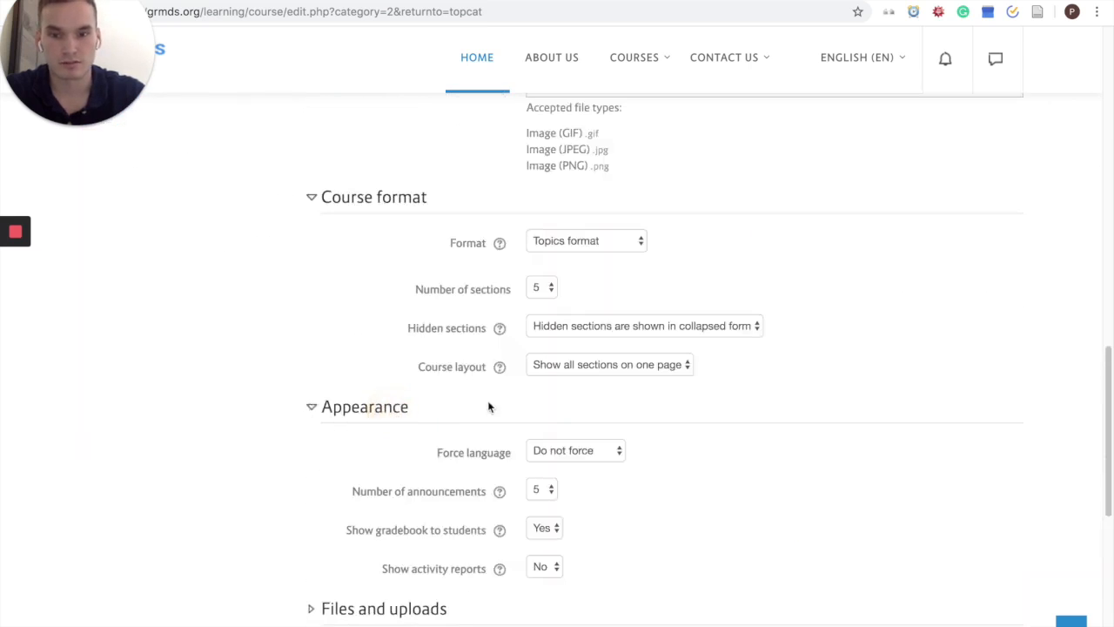
pyautogui.scroll(-2, 488, 406)
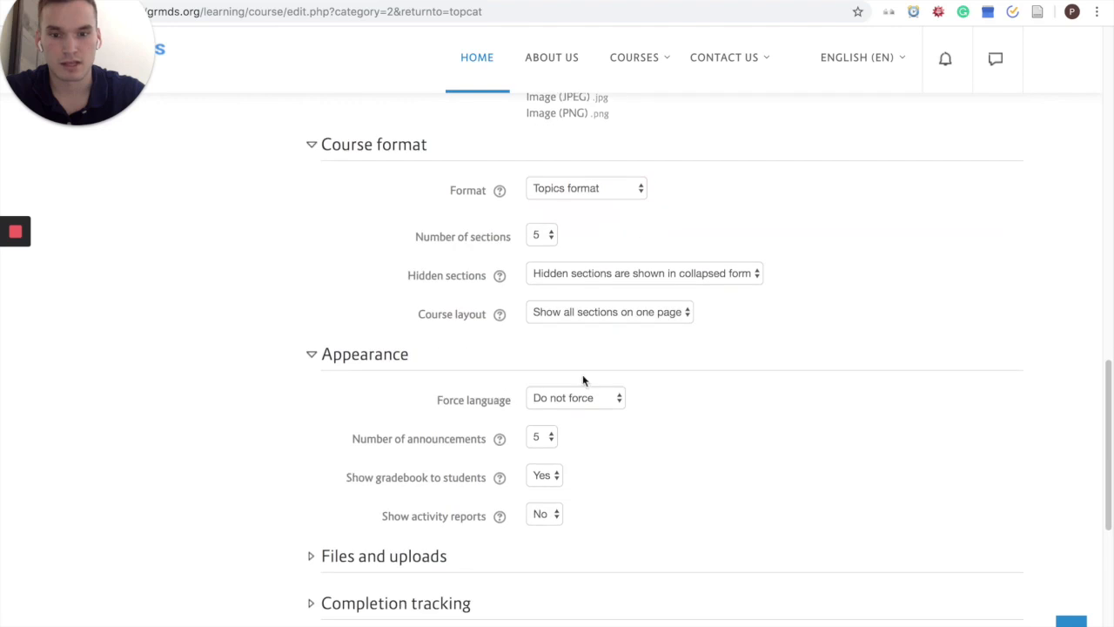
pyautogui.click(581, 398)
pyautogui.click(586, 409)
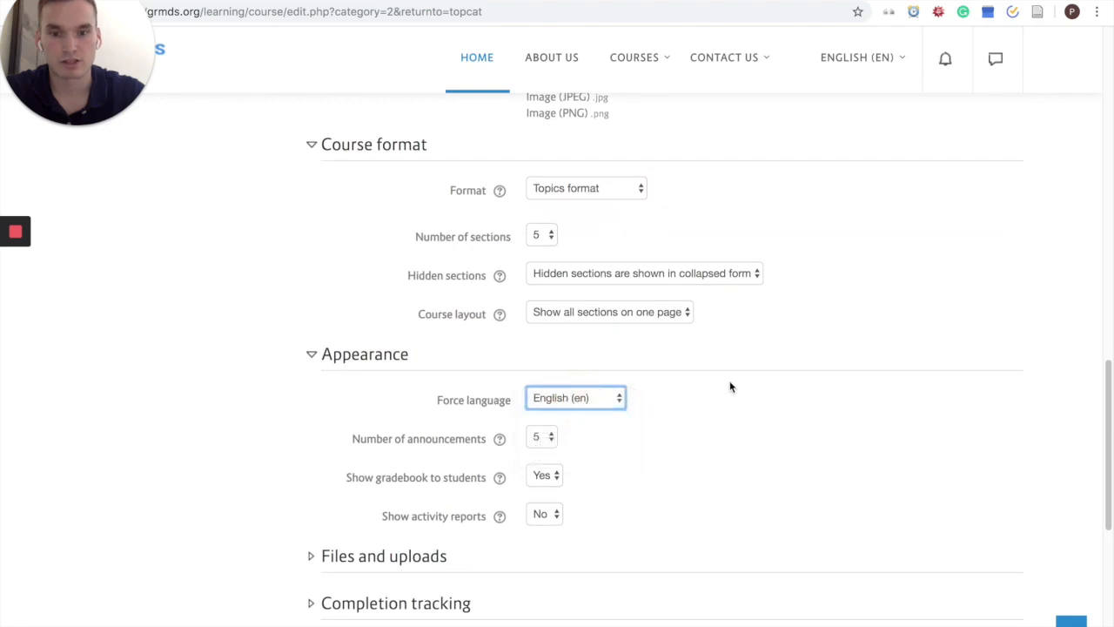
# Step: Save the new course and return to the course listing
pyautogui.scroll(1, 732, 390)
pyautogui.scroll(-3, 732, 390)
pyautogui.scroll(-7, 732, 389)
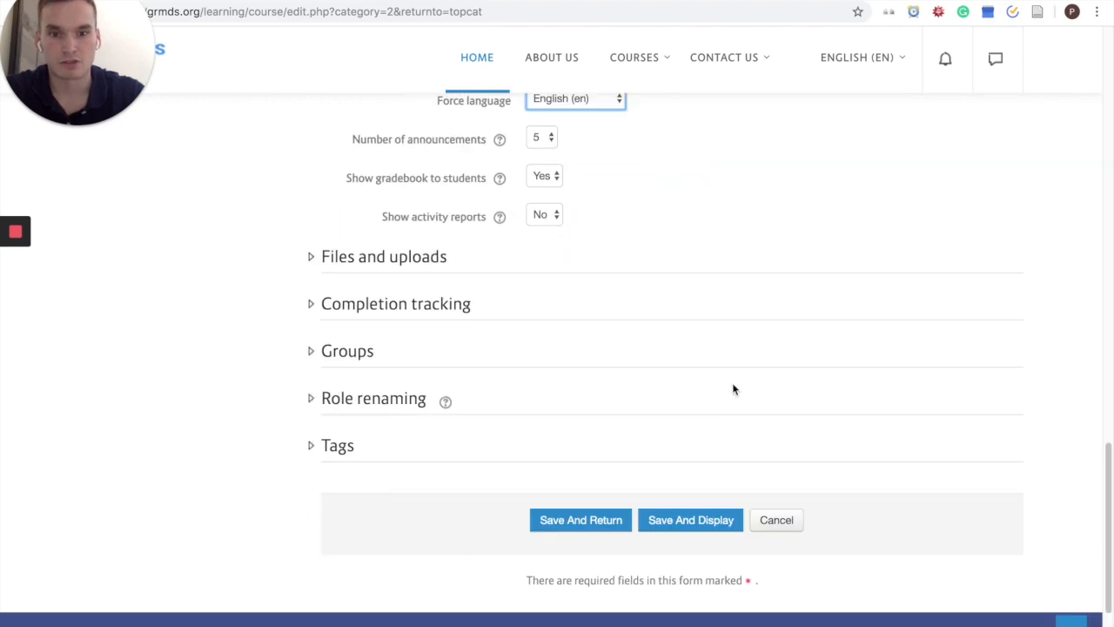
pyautogui.click(579, 529)
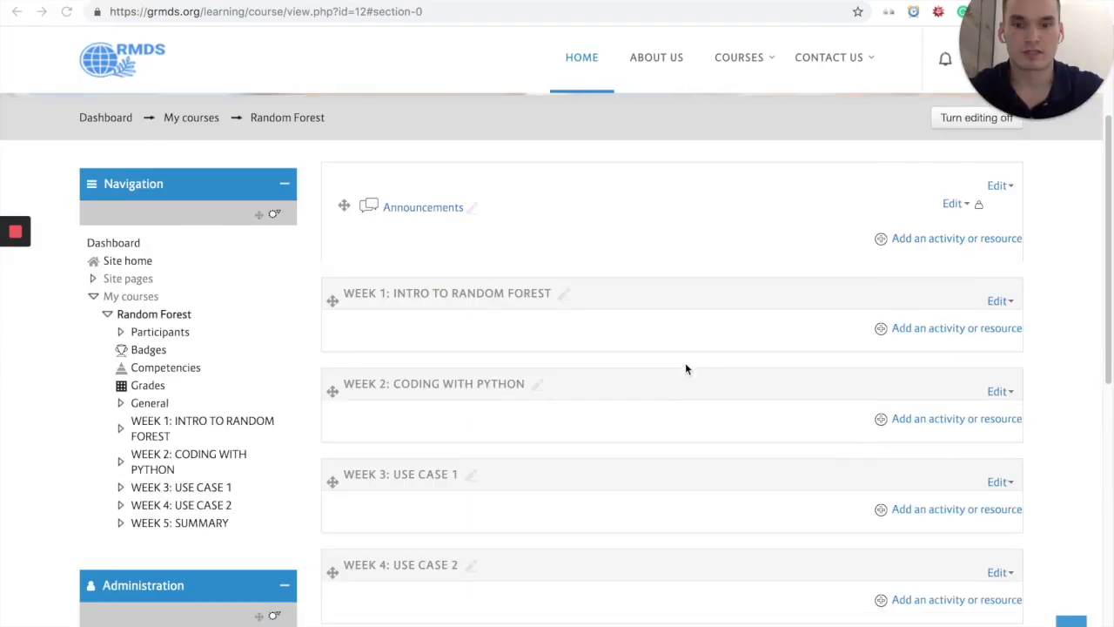
pyautogui.scroll(-4, 685, 364)
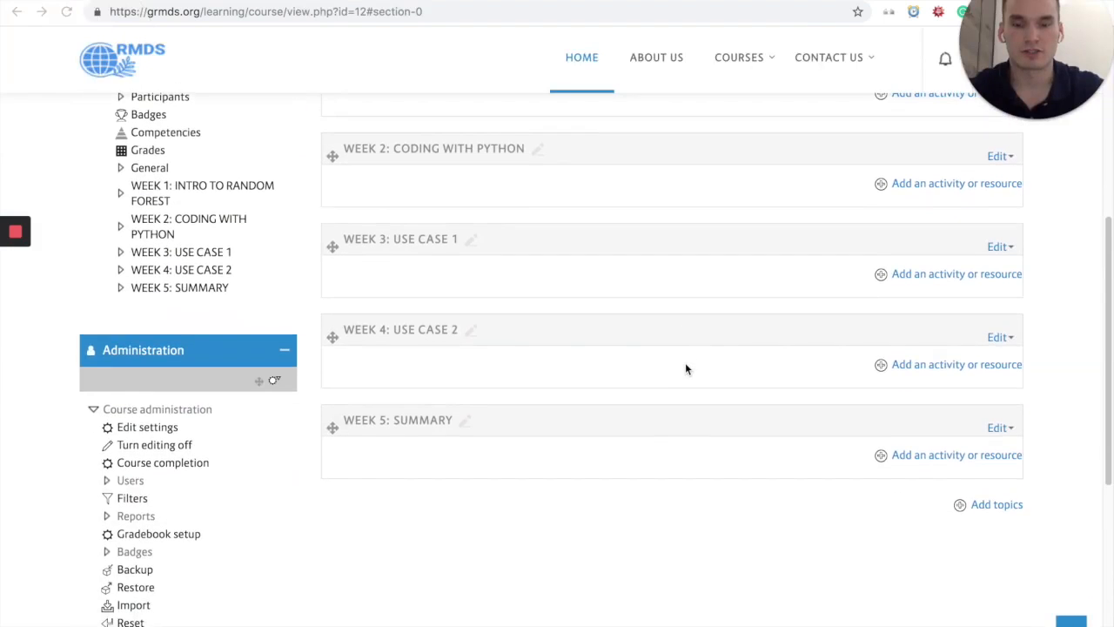
pyautogui.scroll(5, 685, 364)
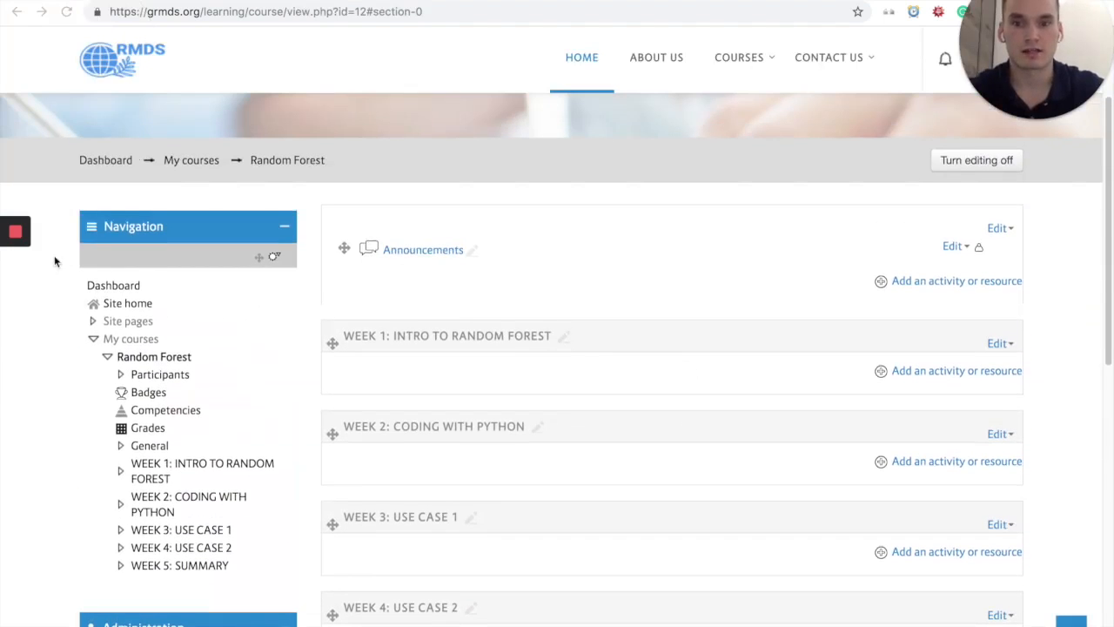
pyautogui.click(17, 325)
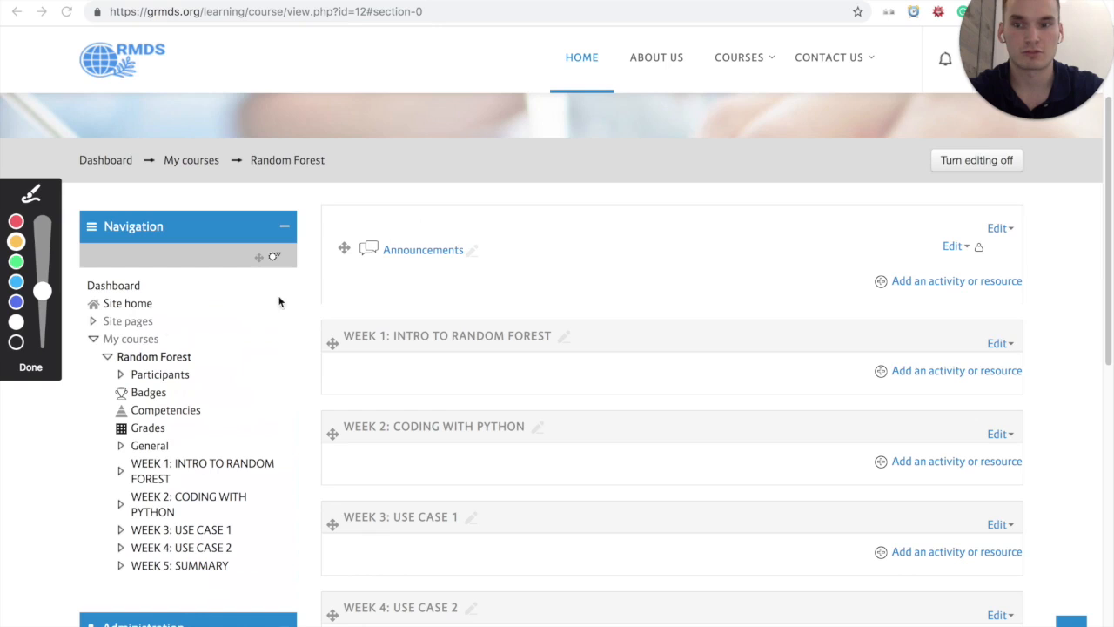
pyautogui.moveTo(513, 209)
pyautogui.mouseDown()
pyautogui.moveTo(323, 217)
pyautogui.moveTo(322, 299)
pyautogui.moveTo(733, 303)
pyautogui.moveTo(809, 318)
pyautogui.moveTo(1089, 247)
pyautogui.moveTo(771, 199)
pyautogui.moveTo(517, 212)
pyautogui.mouseUp()
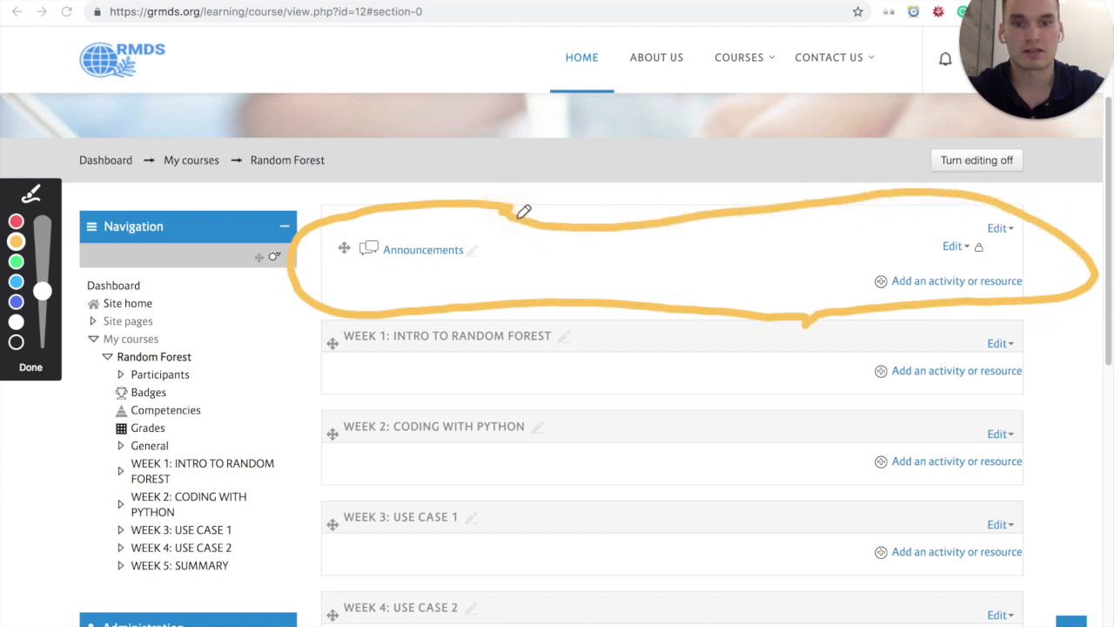
pyautogui.click(29, 369)
pyautogui.click(829, 302)
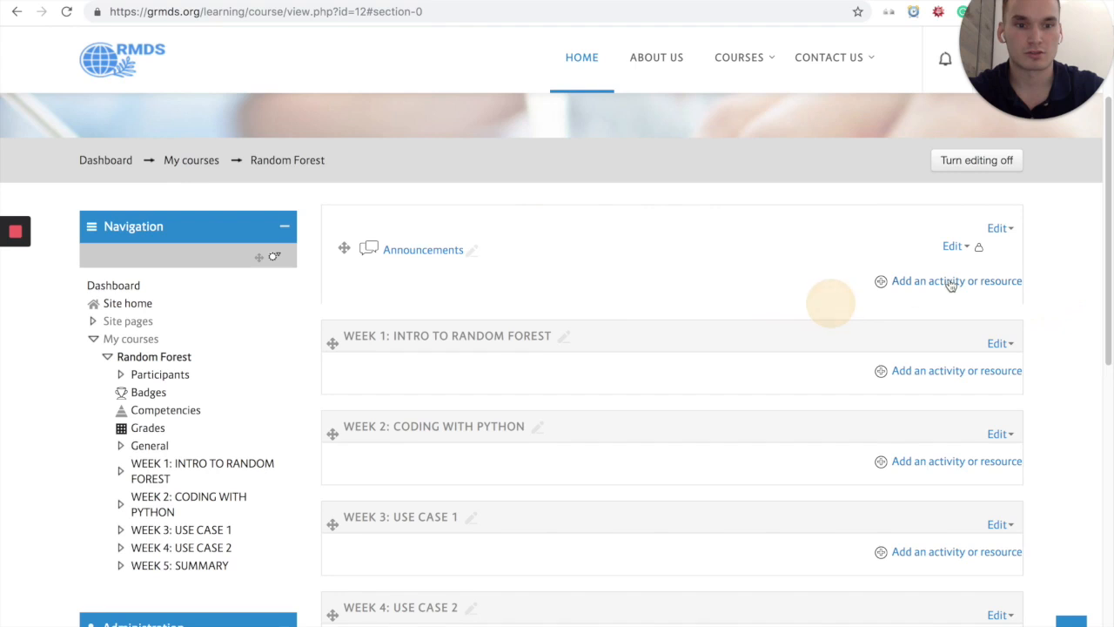
# Step: Add a Forum activity to the general section above Week 1 of the Random Forest course
pyautogui.click(998, 284)
pyautogui.scroll(-1, 431, 300)
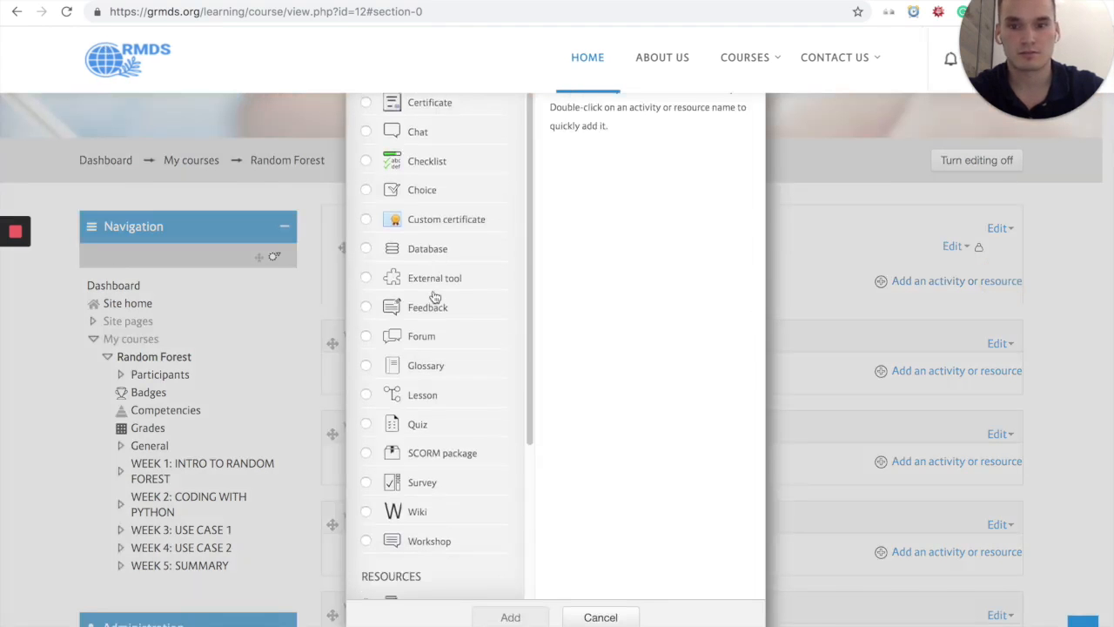
pyautogui.click(425, 335)
pyautogui.scroll(-9, 599, 340)
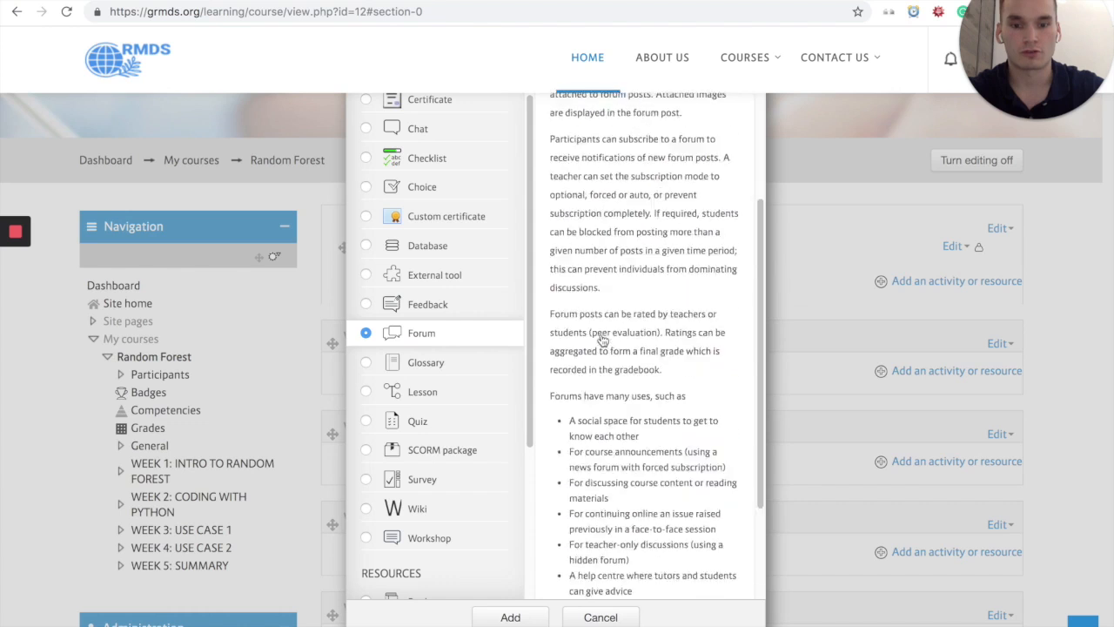
pyautogui.click(510, 617)
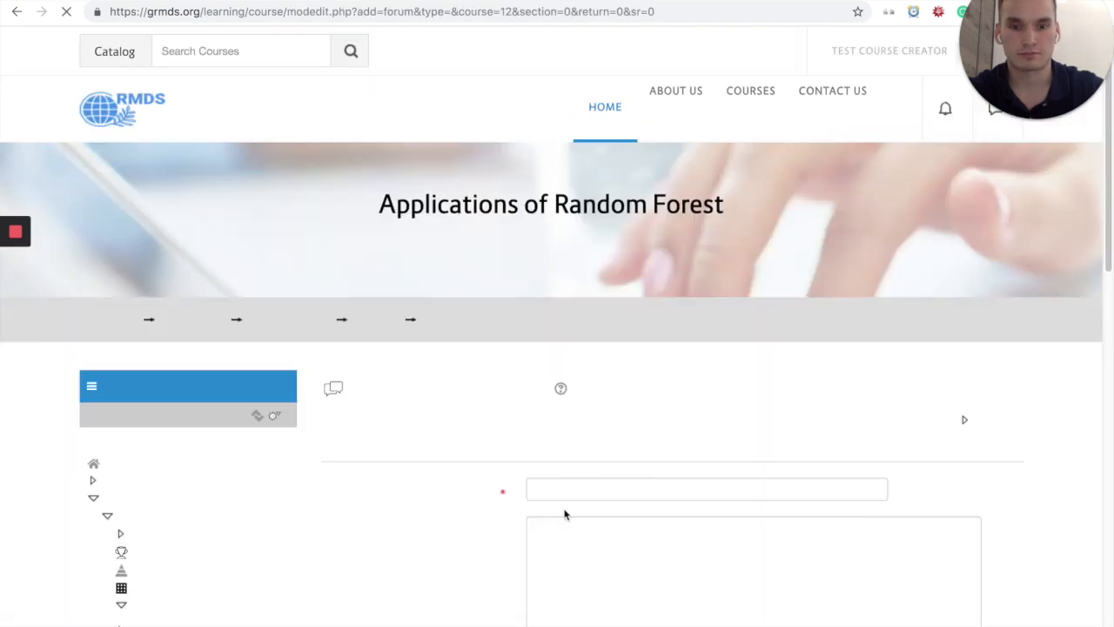
# Step: Name the forum DISCUSSION, then save it and return to the course
pyautogui.scroll(-2, 619, 436)
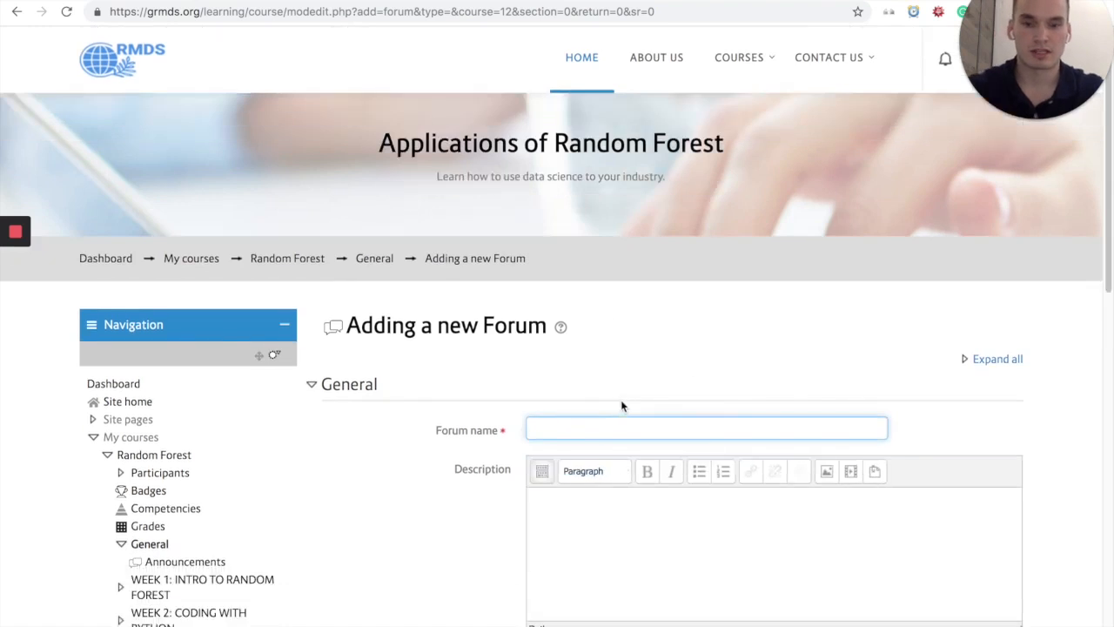
pyautogui.write('DISCUSSION')
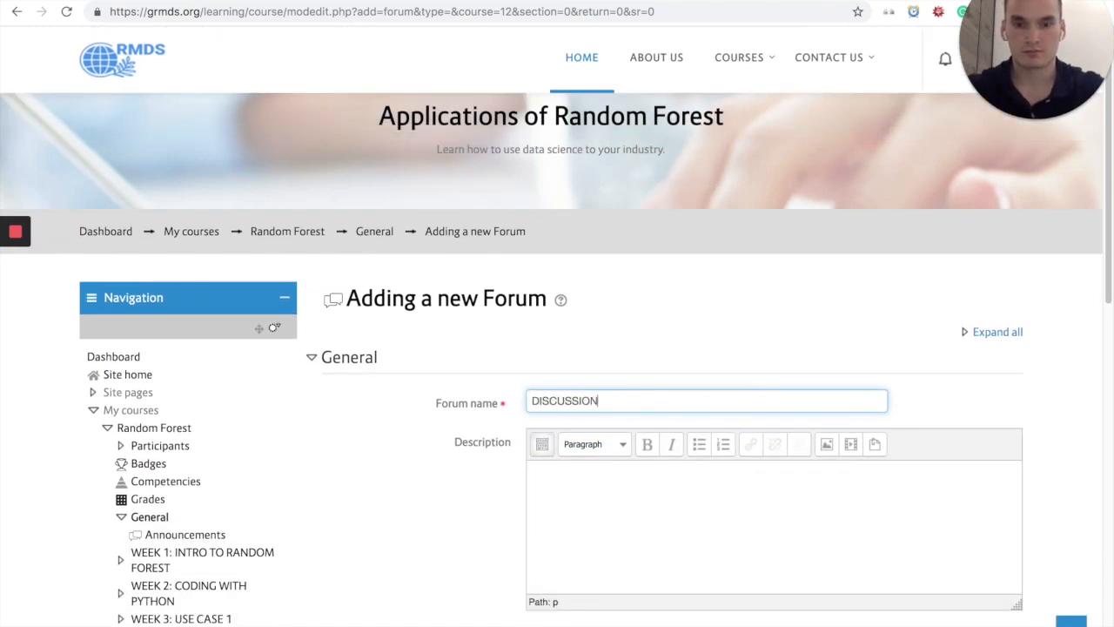
pyautogui.scroll(-15, 441, 429)
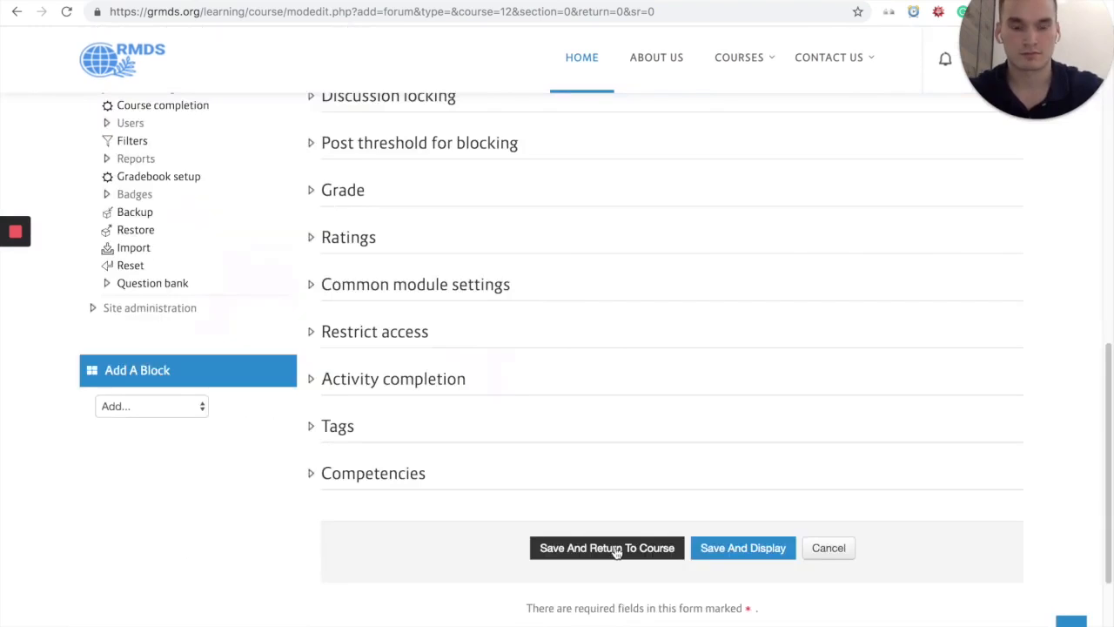
pyautogui.click(598, 548)
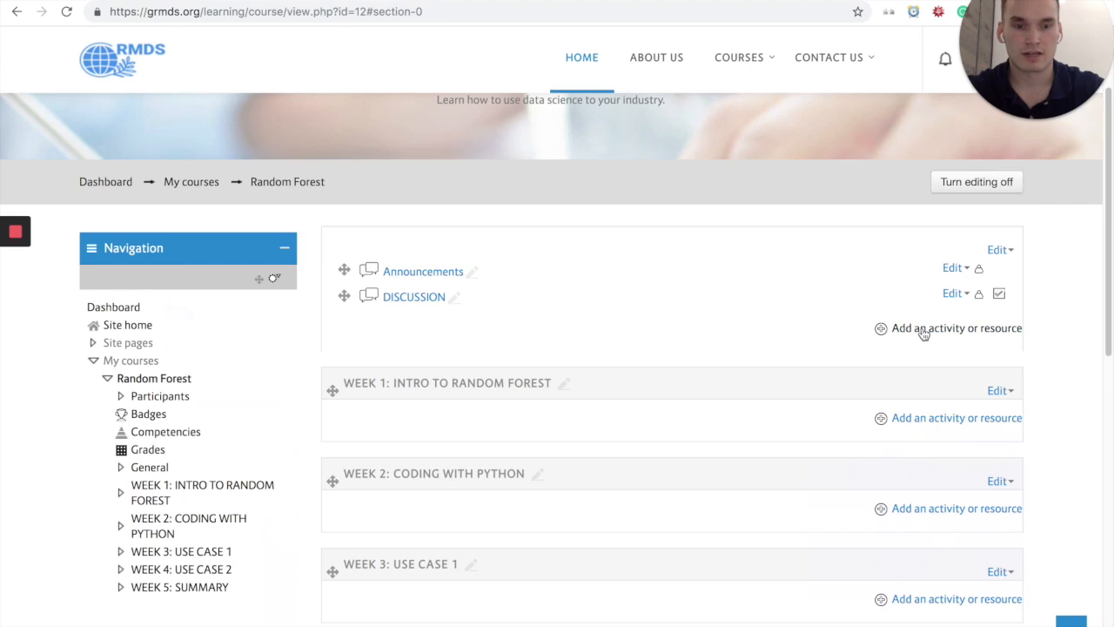
# Step: Add a Folder resource to the general section that holds Announcements and DISCUSSION
pyautogui.click(924, 330)
pyautogui.scroll(-2, 440, 367)
pyautogui.scroll(-5, 439, 368)
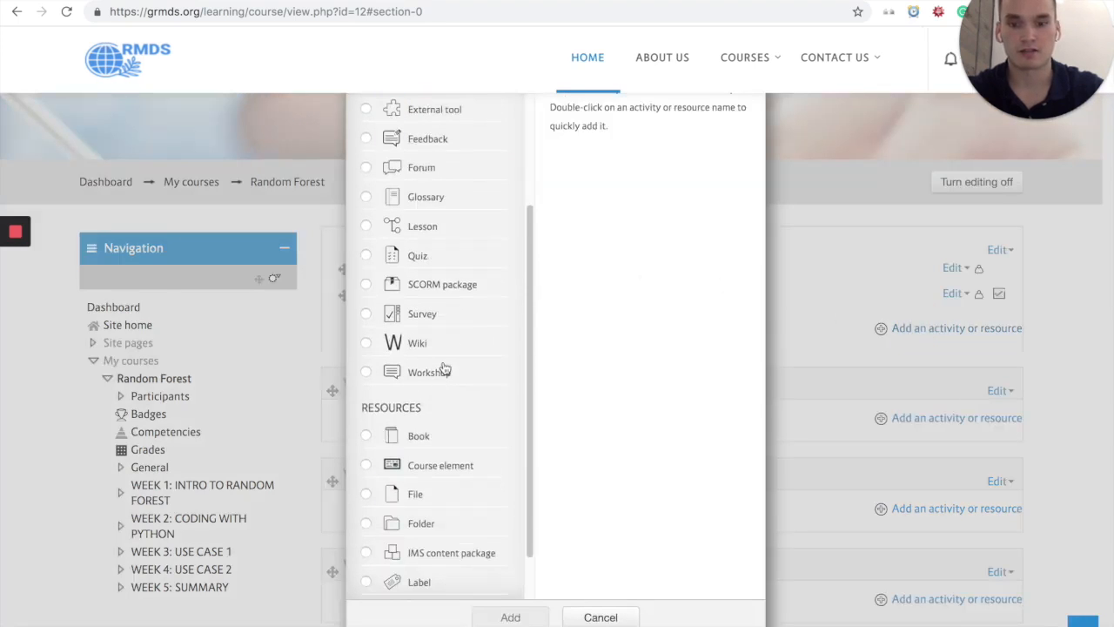
pyautogui.click(423, 526)
pyautogui.click(509, 617)
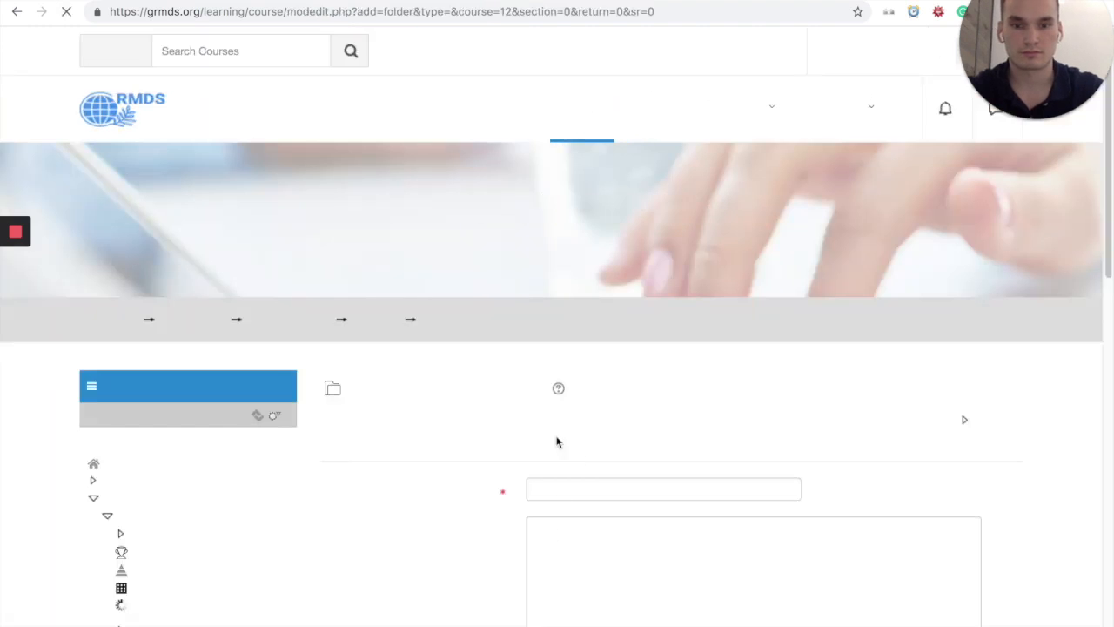
# Step: Name the folder COURSE RESOURCES and enter the description "Syllabus and textbook."
pyautogui.click(600, 408)
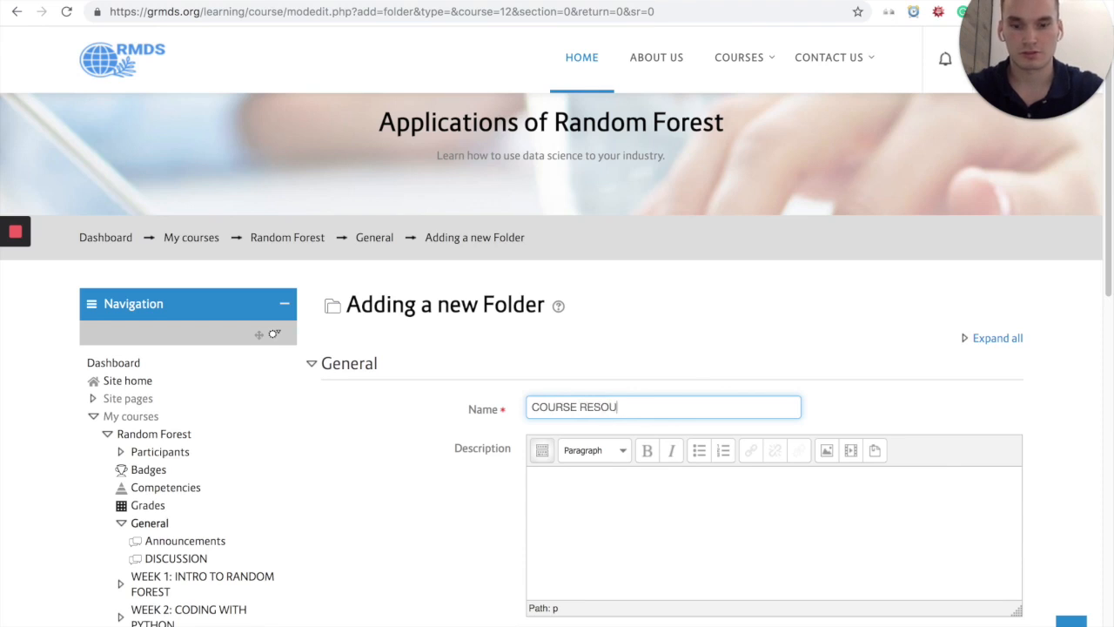
pyautogui.click(657, 491)
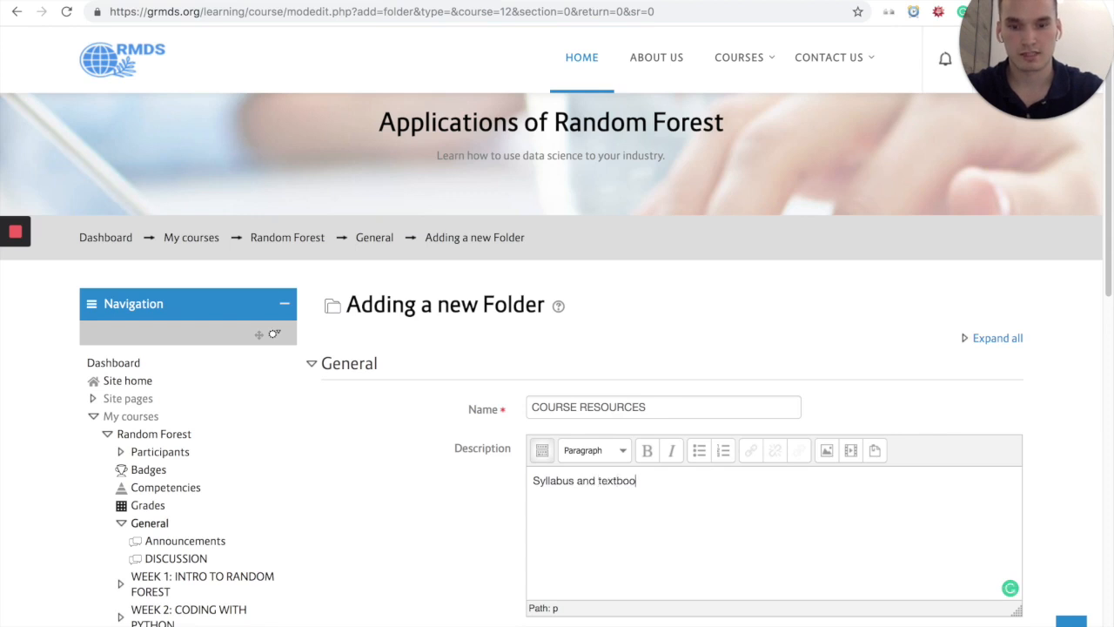
pyautogui.scroll(-5, 678, 475)
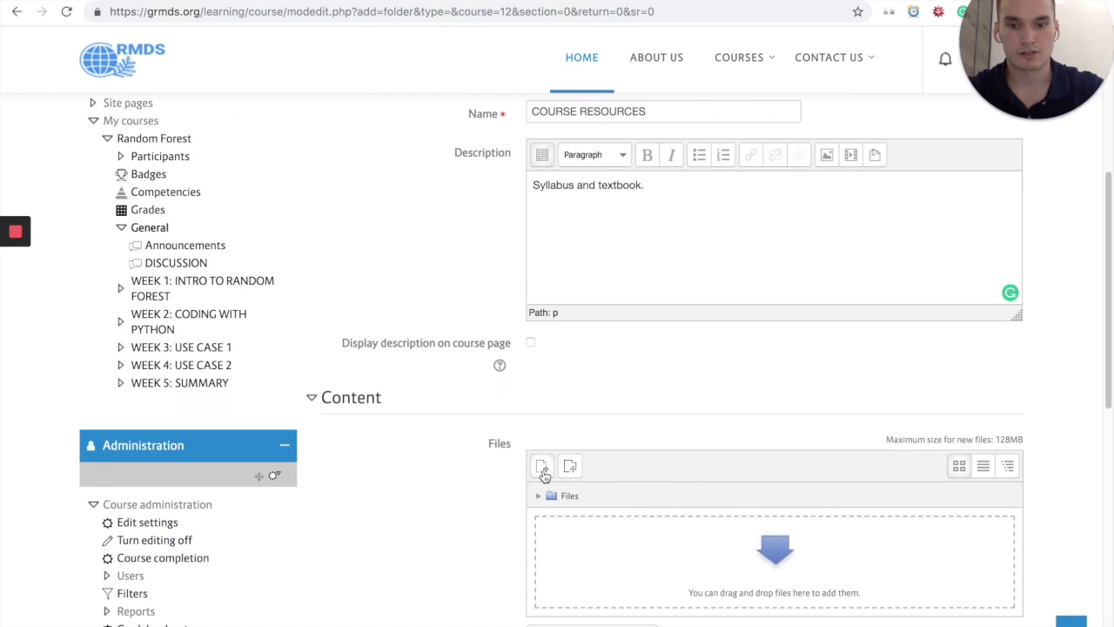
# Step: Upload the ml_textbook file to the COURSE RESOURCES folder
pyautogui.click(541, 469)
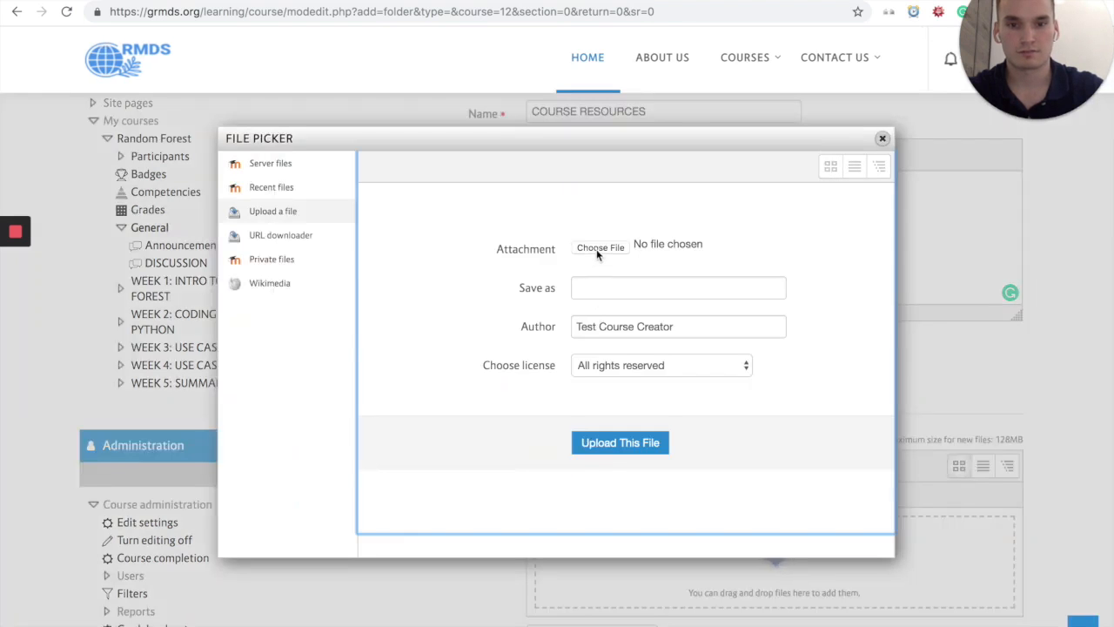
pyautogui.click(597, 248)
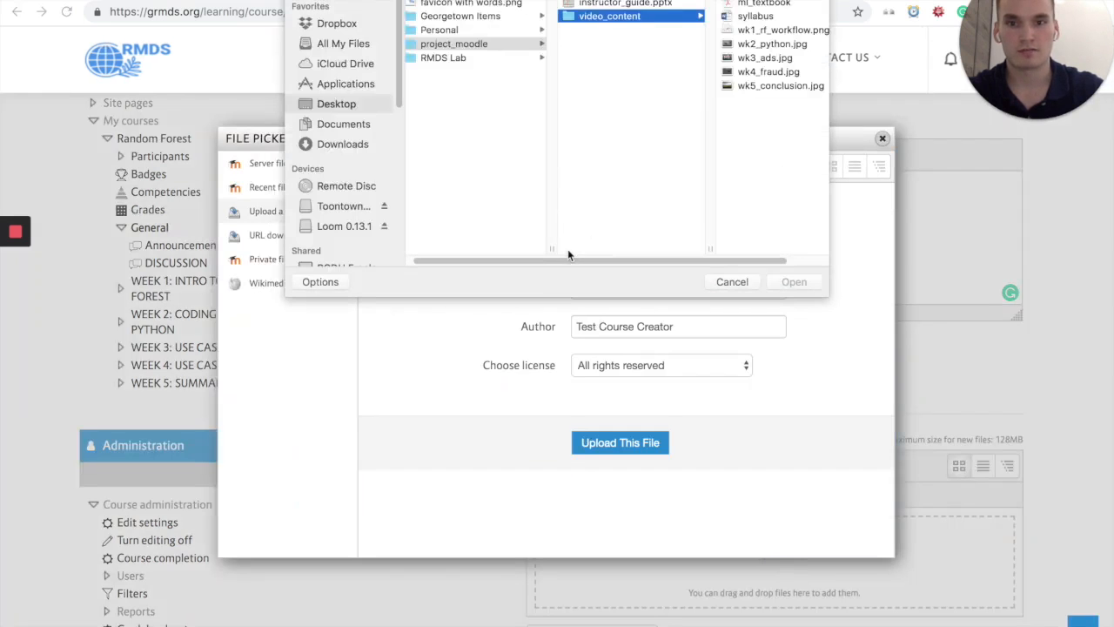
pyautogui.click(764, 4)
pyautogui.click(795, 282)
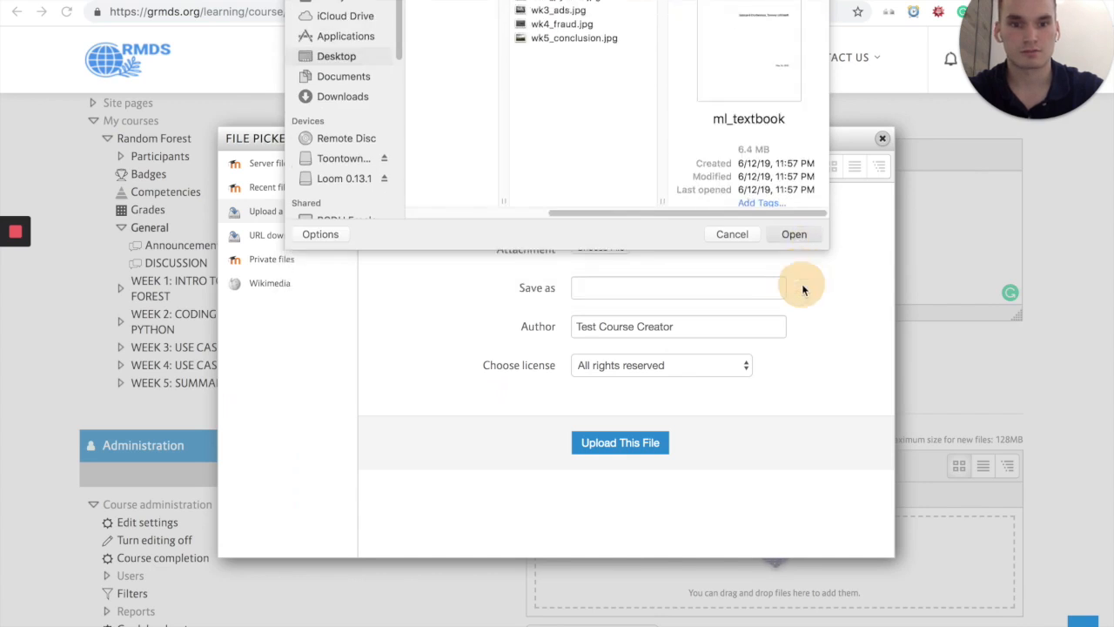
pyautogui.click(654, 443)
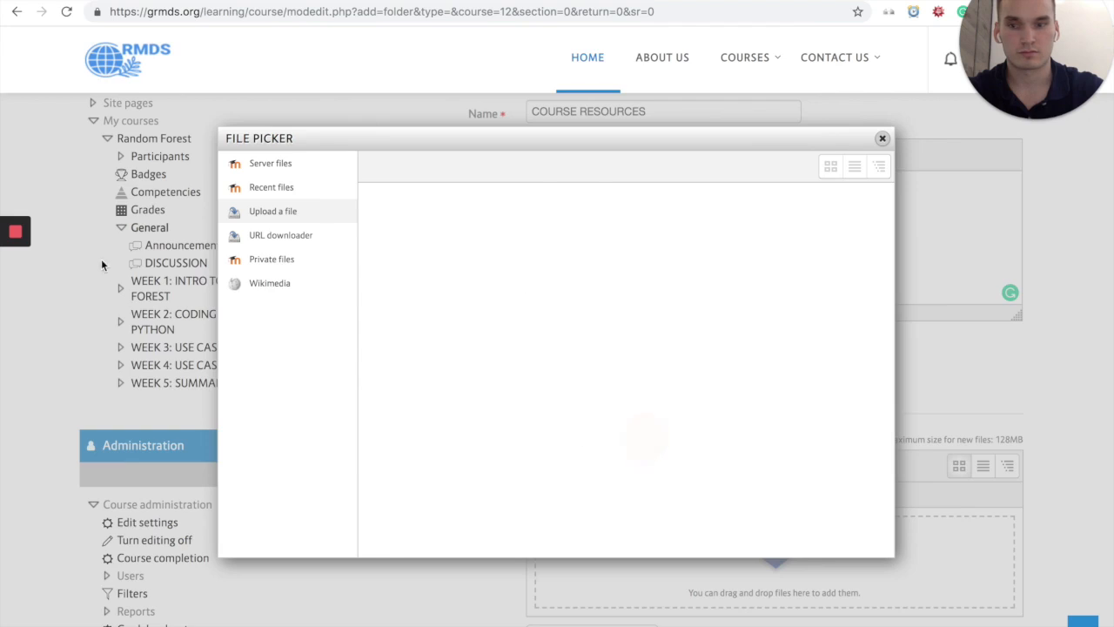
# Step: Upload the syllabus document to the folder's files alongside ml_textbook.pdf
pyautogui.scroll(-1, 479, 383)
pyautogui.scroll(-1, 487, 381)
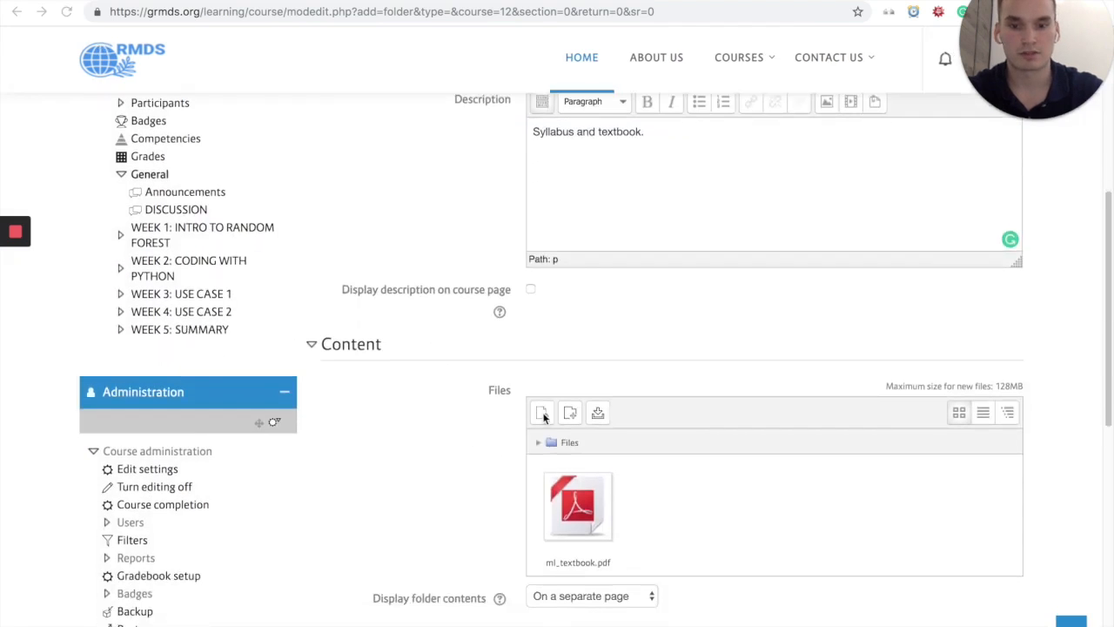
pyautogui.click(540, 415)
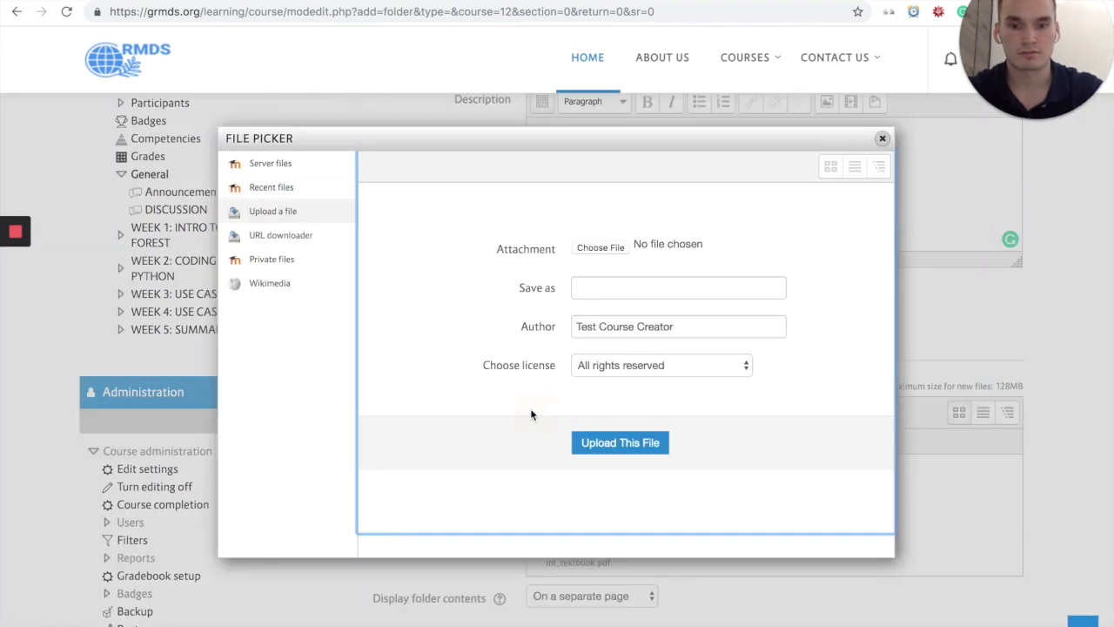
pyautogui.click(599, 247)
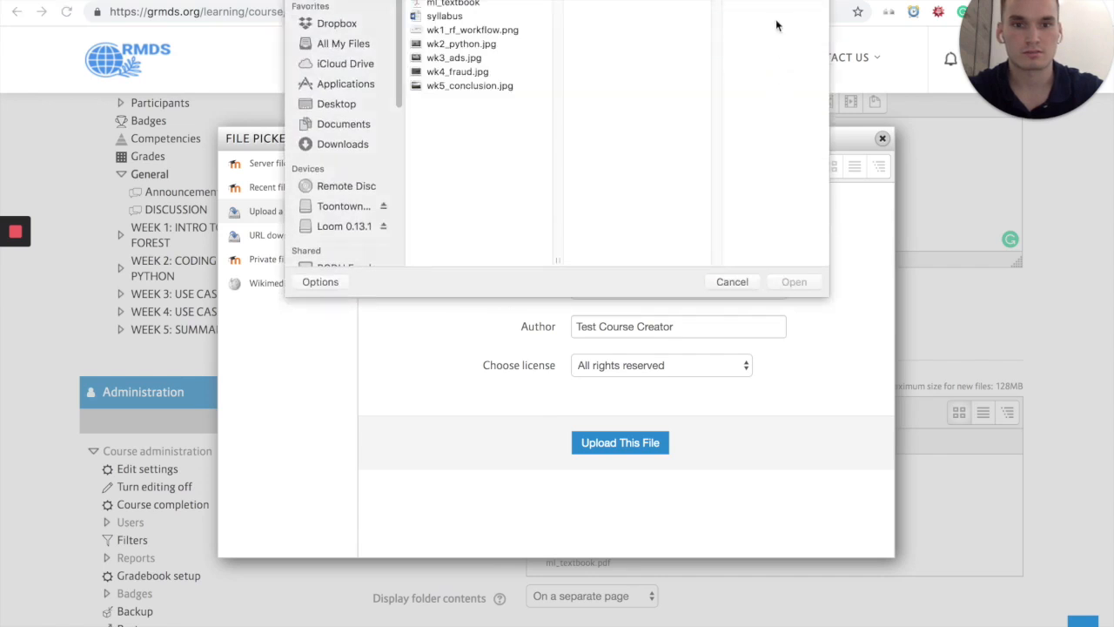
pyautogui.click(446, 15)
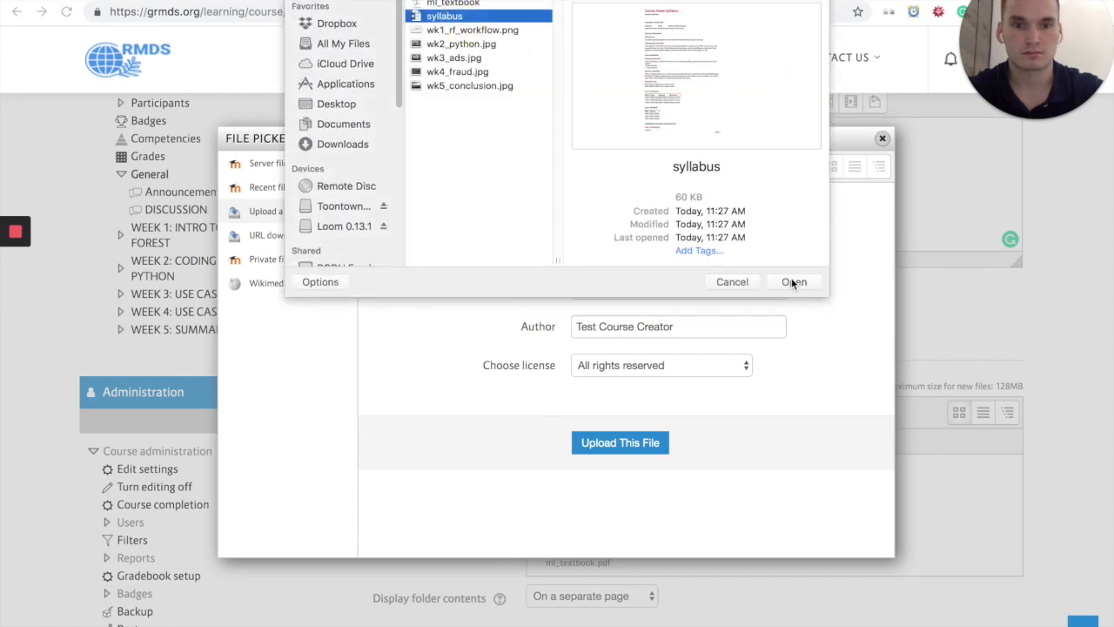
pyautogui.click(793, 281)
pyautogui.click(606, 444)
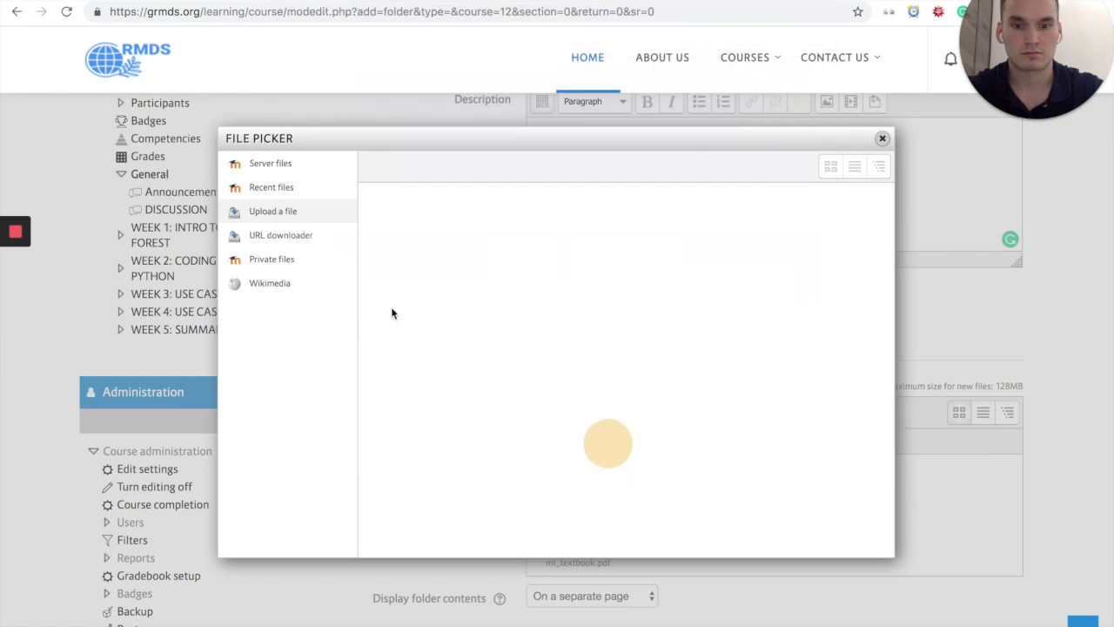
# Step: Save the COURSE RESOURCES folder and return to the course
pyautogui.scroll(-3, 288, 269)
pyautogui.scroll(-5, 482, 328)
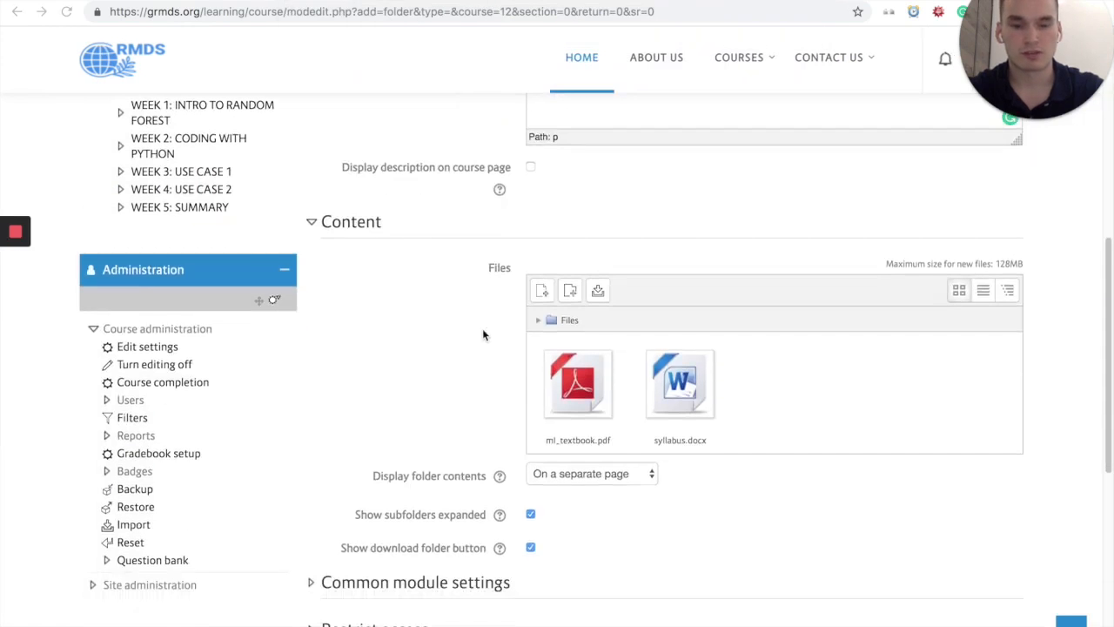
pyautogui.scroll(-2, 505, 329)
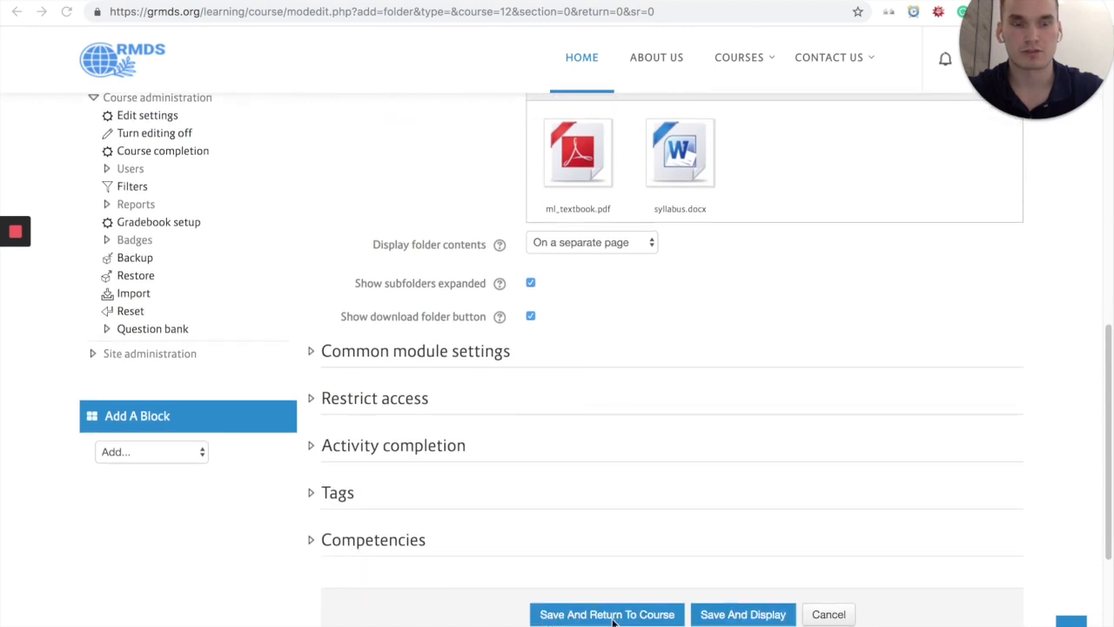
pyautogui.click(581, 614)
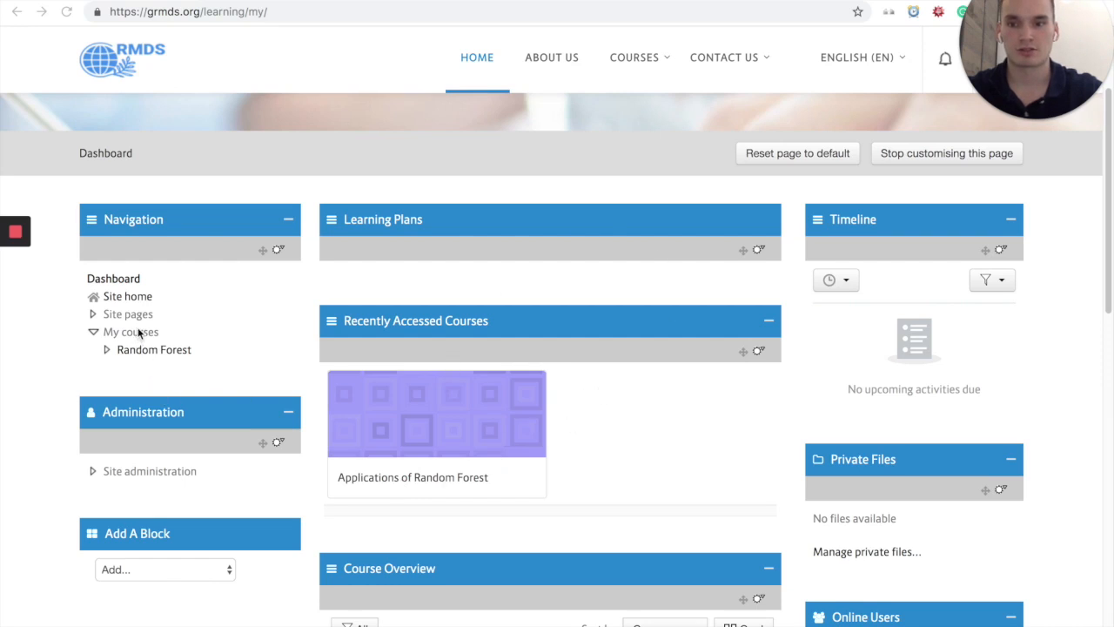
# Step: Open the Random Forest course from the dashboard's list of own courses
pyautogui.click(154, 364)
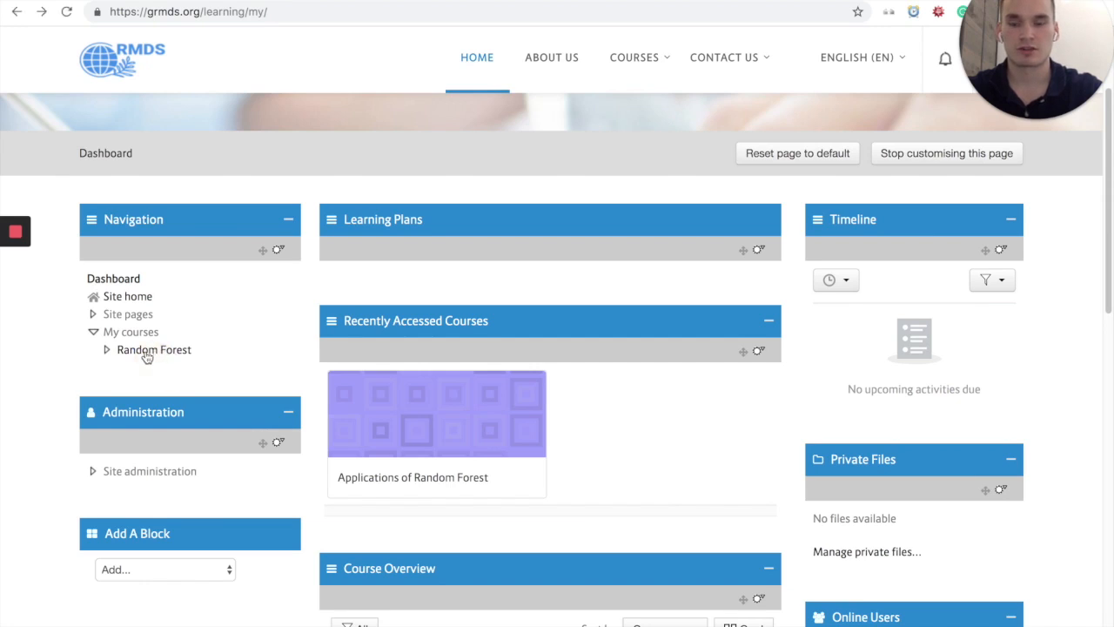
pyautogui.click(150, 353)
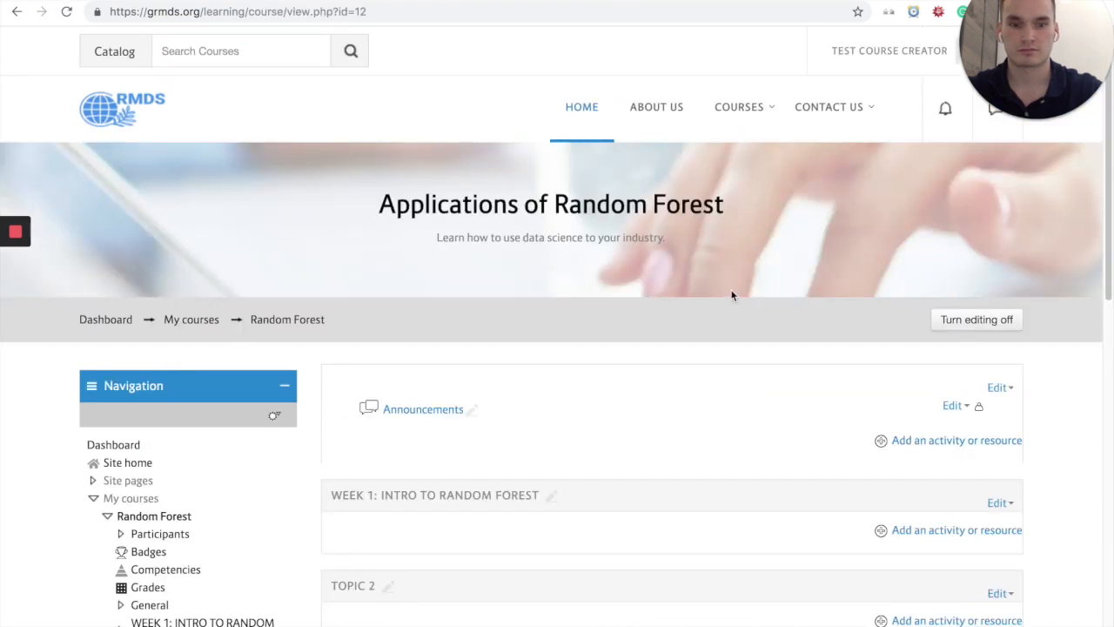
pyautogui.scroll(-2, 435, 339)
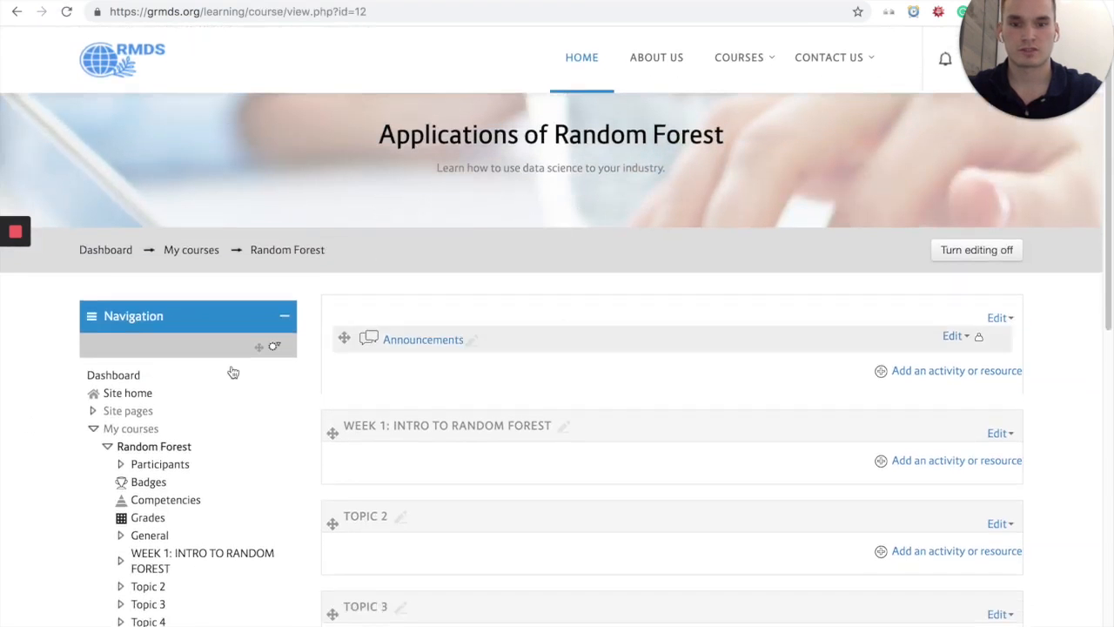
pyautogui.moveTo(8, 331)
pyautogui.click(15, 331)
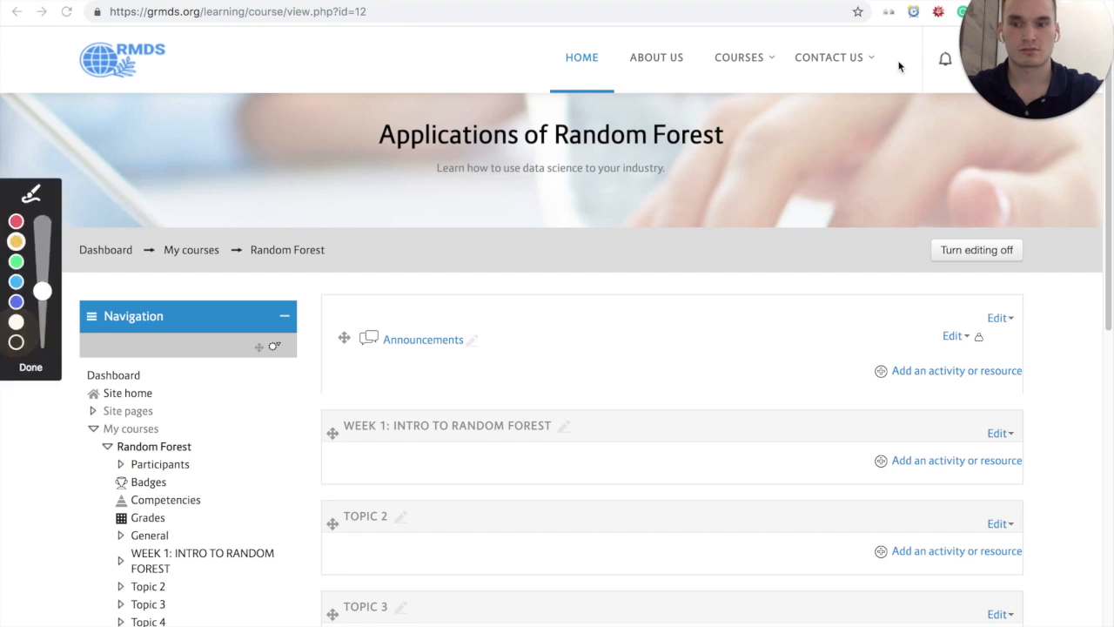
pyautogui.moveTo(952, 211)
pyautogui.mouseDown()
pyautogui.moveTo(938, 253)
pyautogui.moveTo(1067, 246)
pyautogui.moveTo(981, 210)
pyautogui.mouseUp()
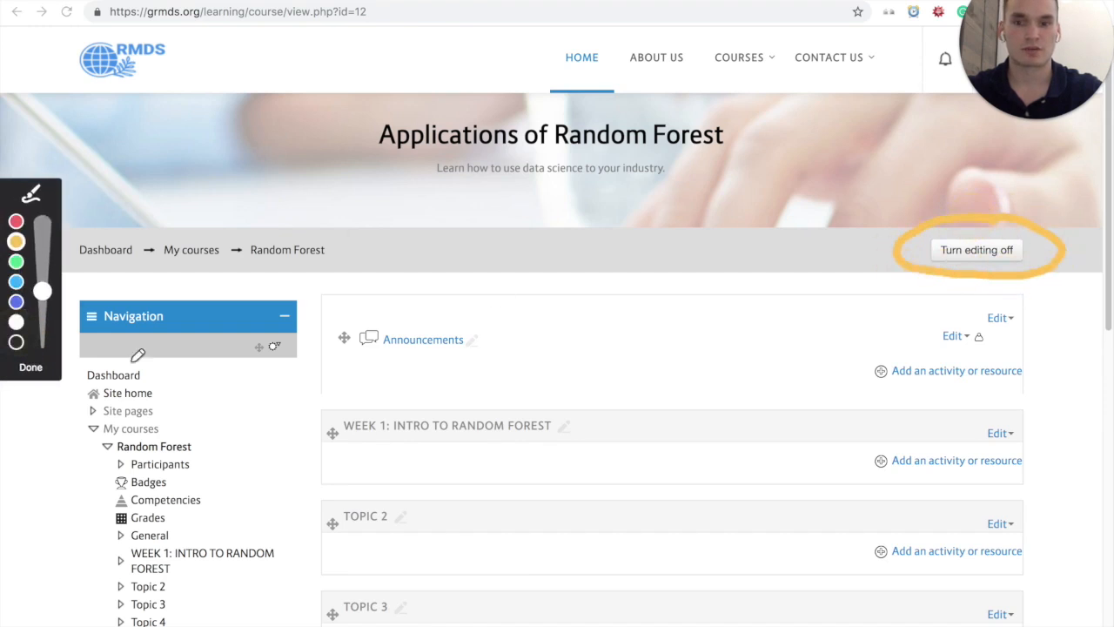
pyautogui.click(31, 370)
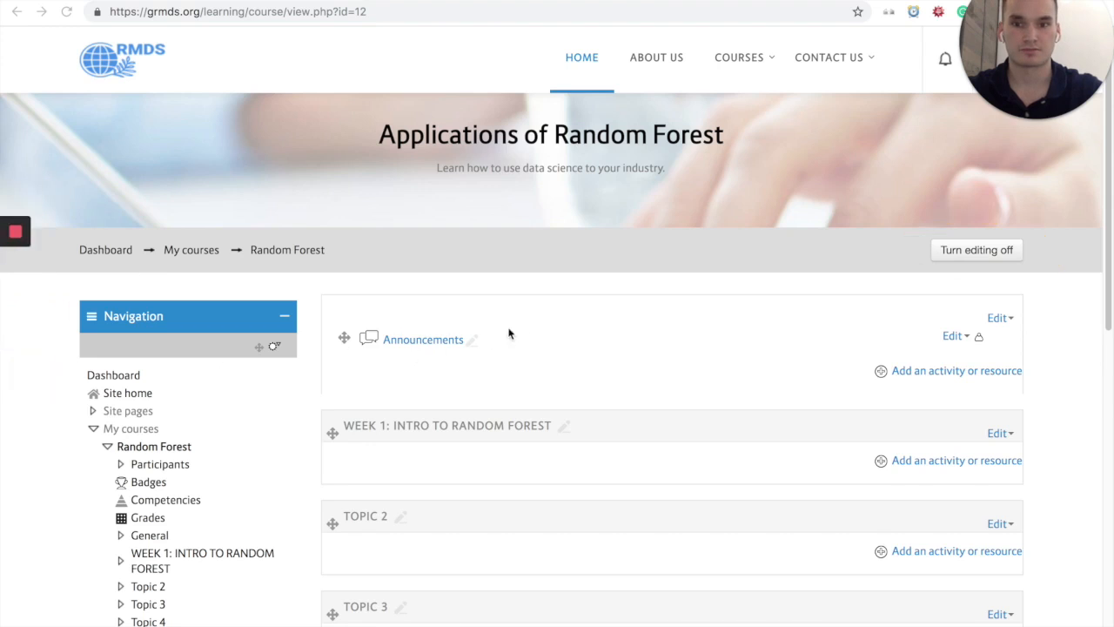
pyautogui.scroll(-3, 486, 339)
pyautogui.click(567, 250)
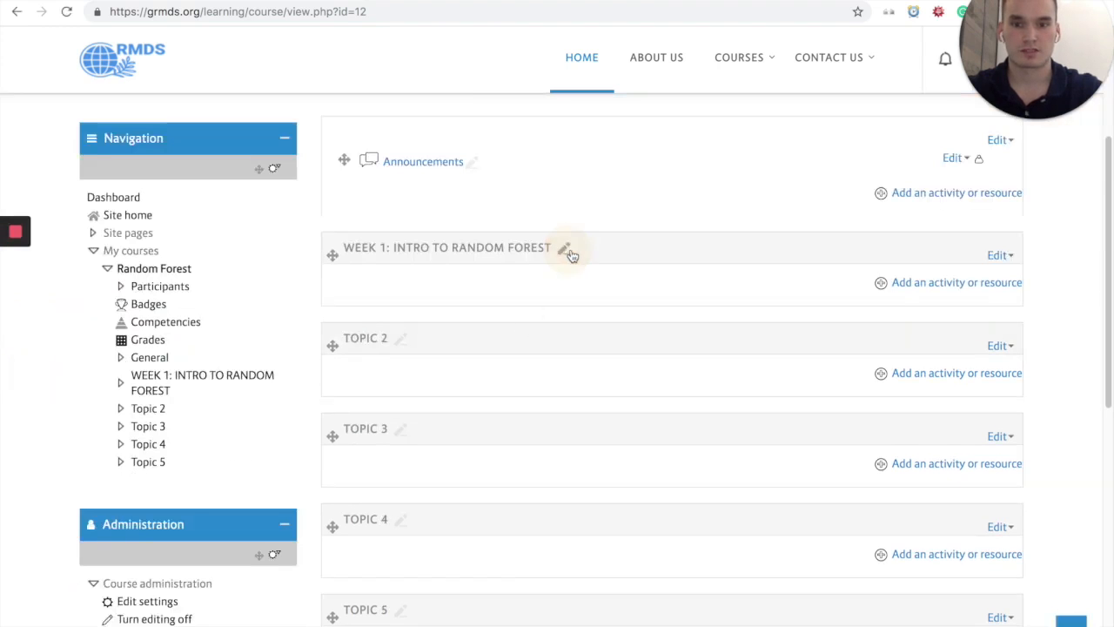
pyautogui.click(566, 251)
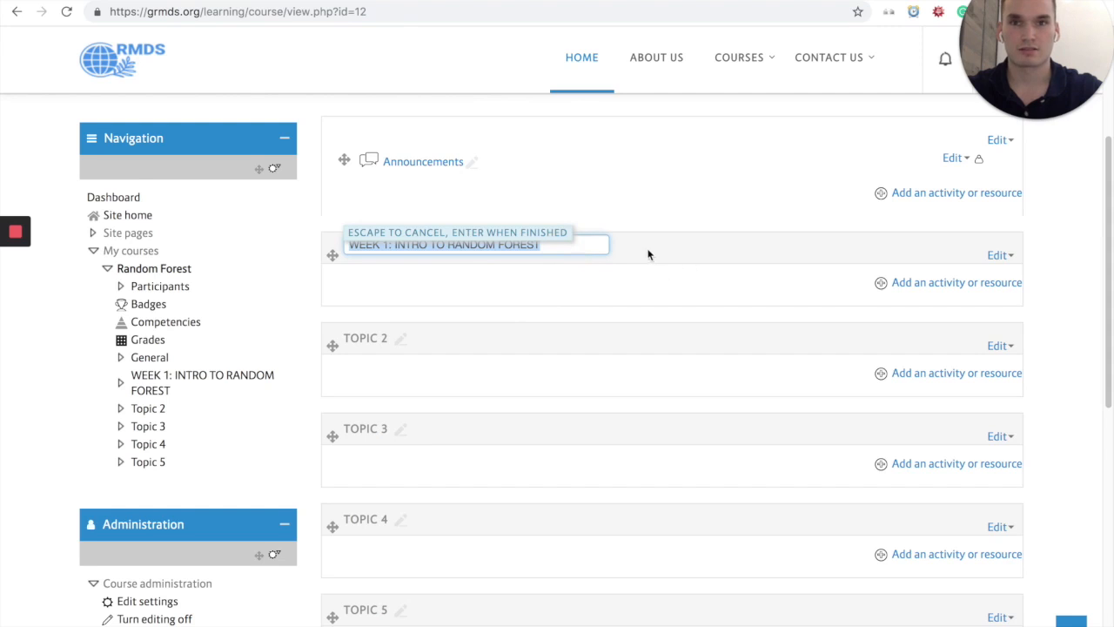
pyautogui.click(553, 278)
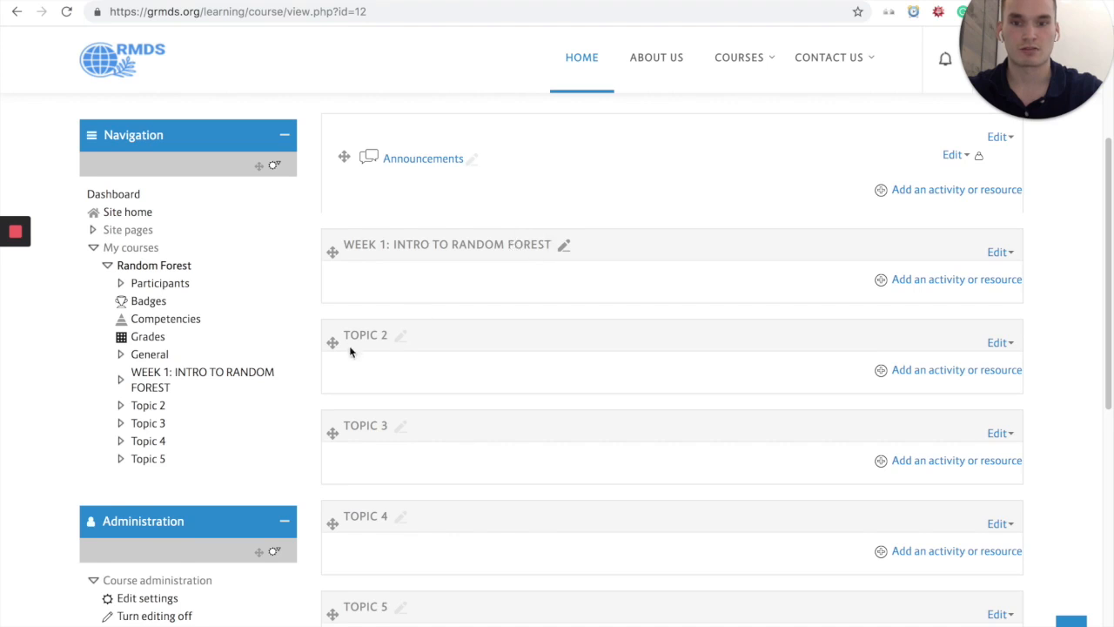
# Step: Rename the Topic 2 section as "WEEK 2: CODING WITH PYTHON"
pyautogui.scroll(-1, 357, 346)
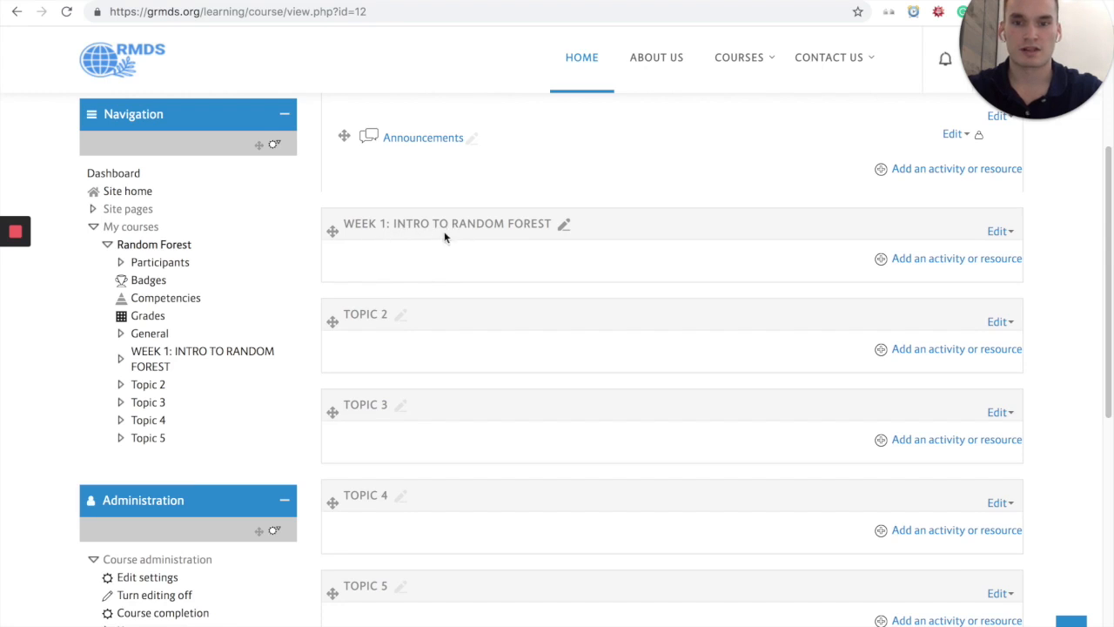
pyautogui.click(400, 316)
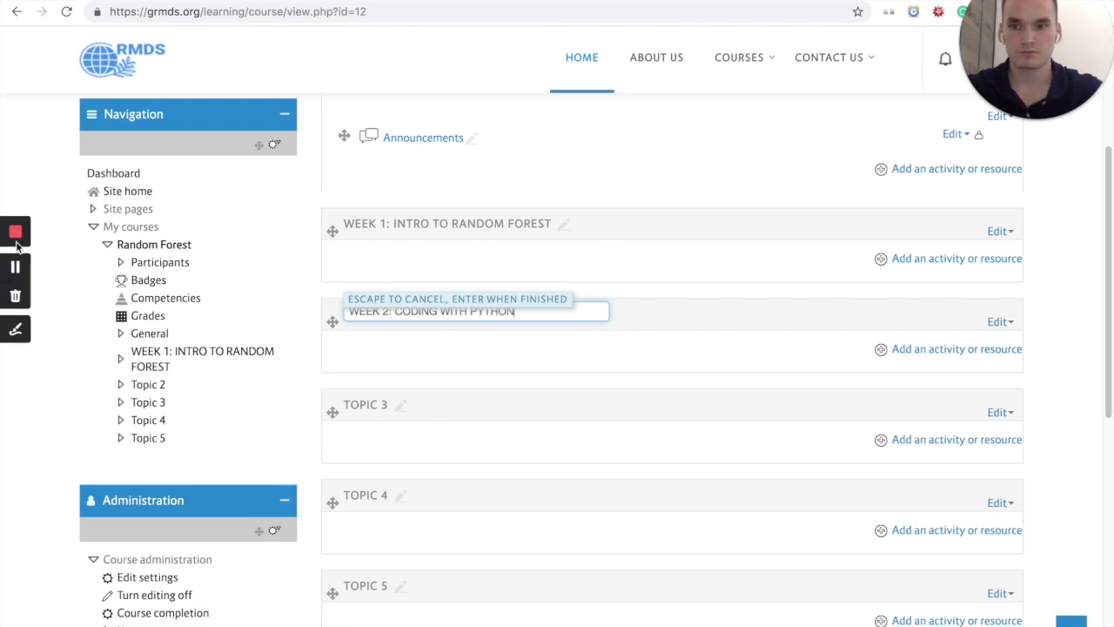
pyautogui.press('Return')
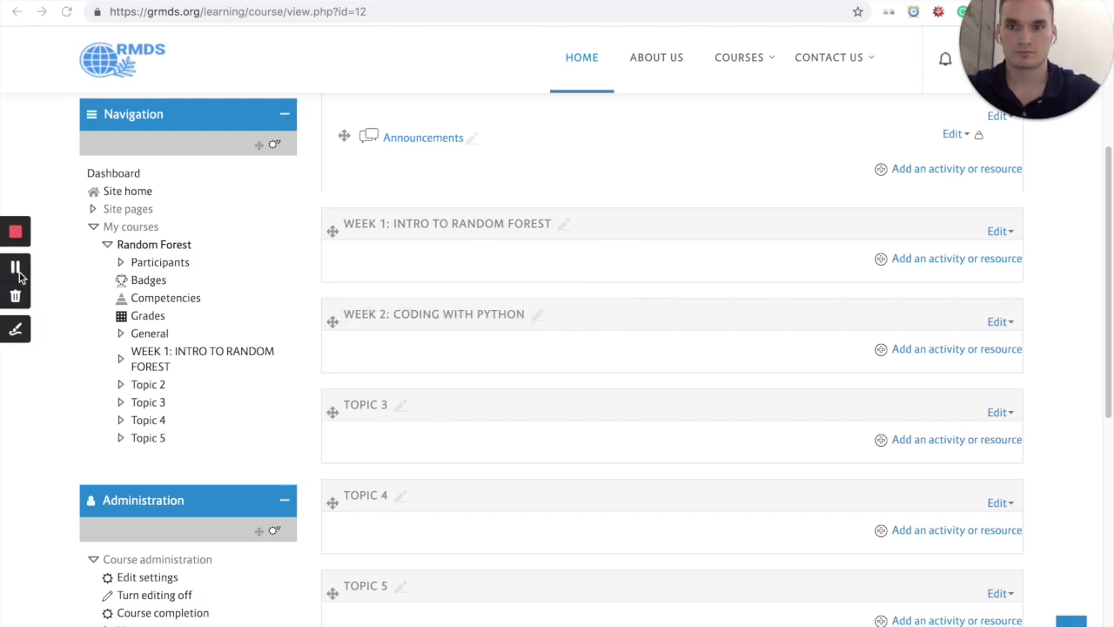
# Step: Rename the Topic 3 section as "WEEK 3: USE CASE 1" and the Topic 4 section as "WEEK 4: USE CASE 2"
pyautogui.click(400, 406)
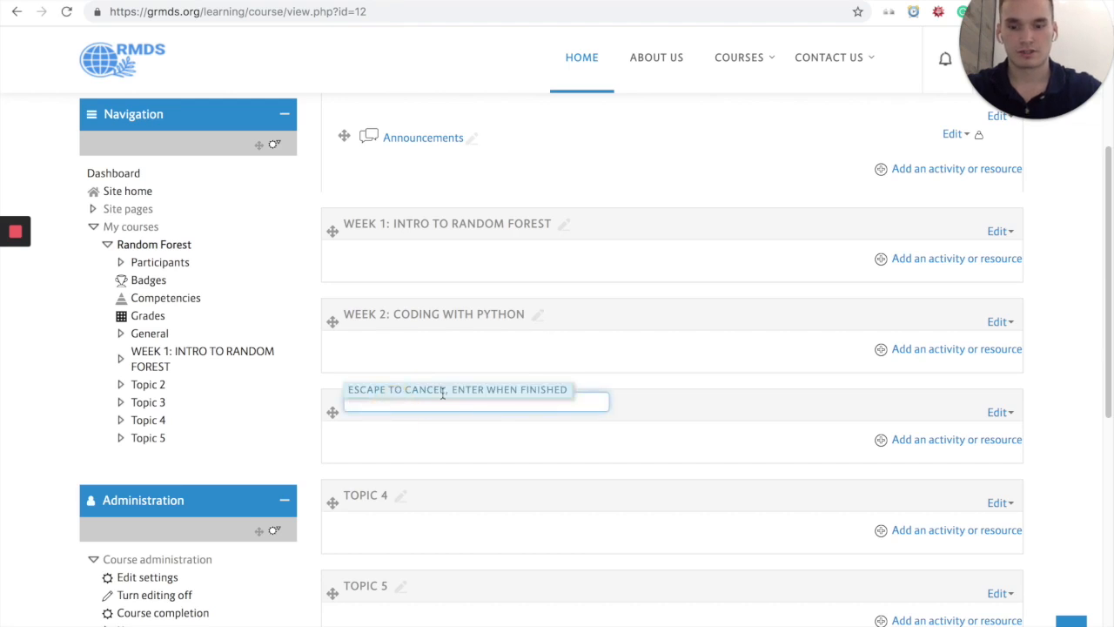
pyautogui.write('WEEK 3: USE CASE 1')
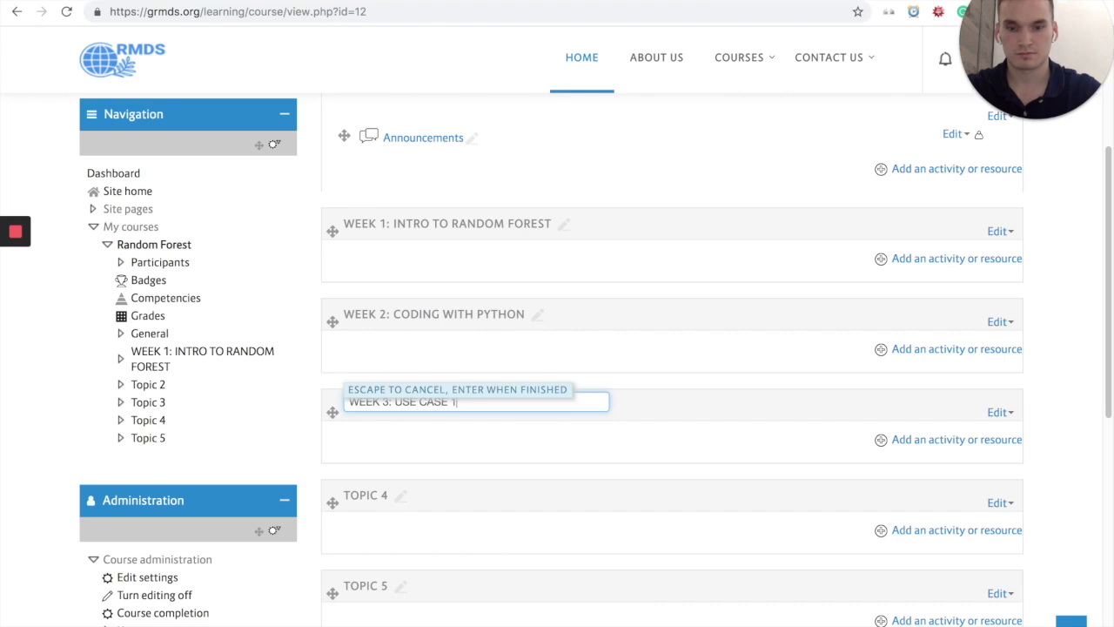
pyautogui.press('Return')
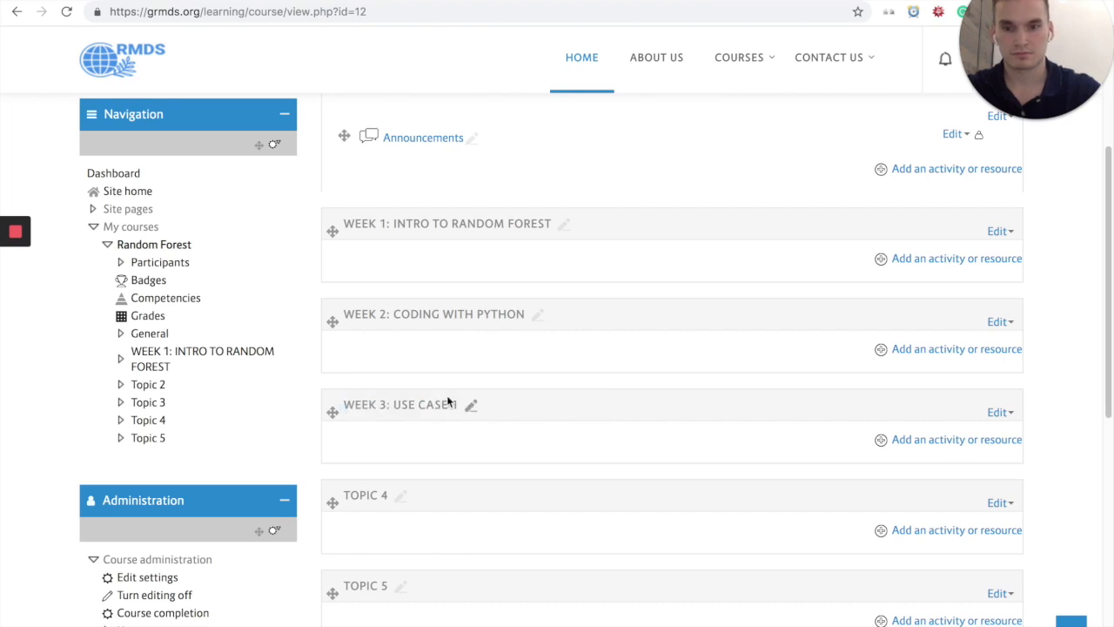
pyautogui.click(399, 494)
pyautogui.write('WEEK 4: USE CASE 2')
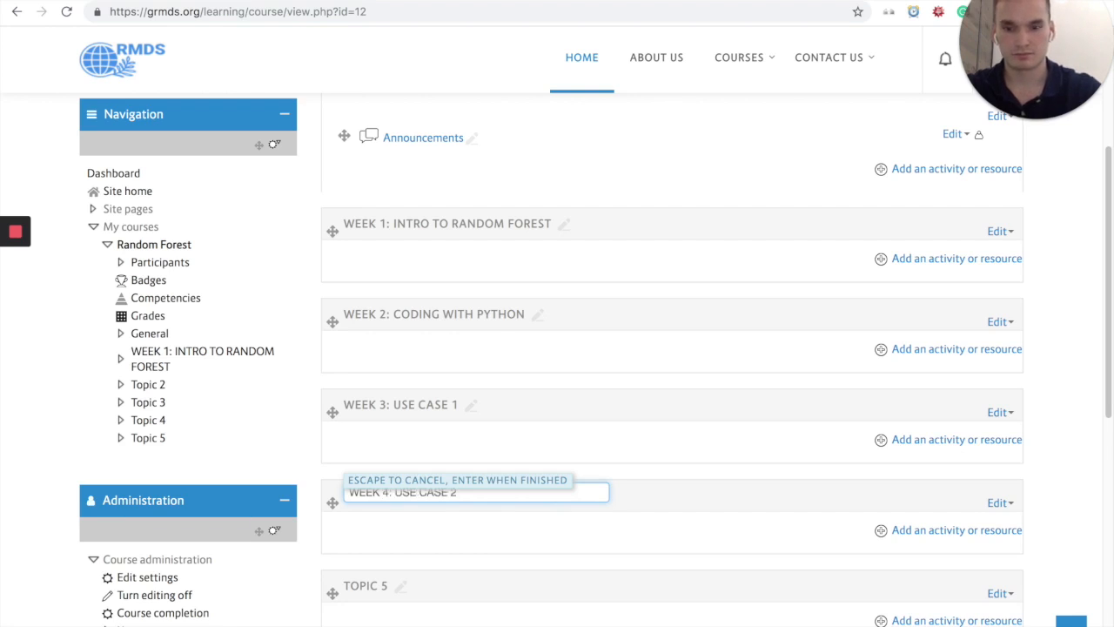
pyautogui.press('Return')
# Step: Rename the Topic 5 section as "WEEK 5: SUMMARY", correcting any misspelling in the title
pyautogui.scroll(-2, 553, 550)
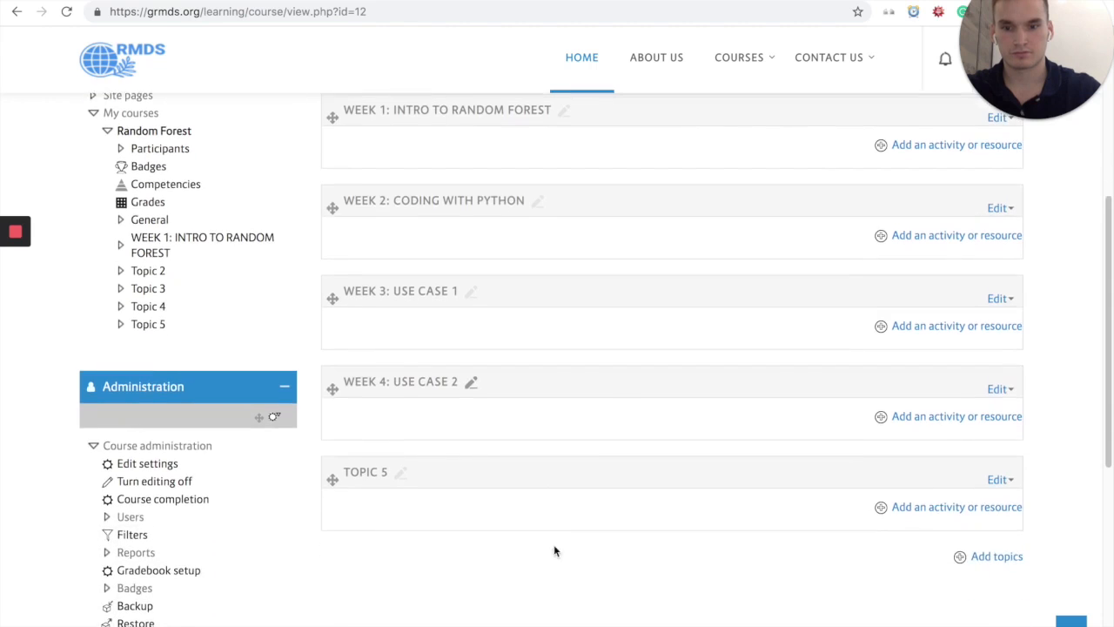
pyautogui.click(401, 471)
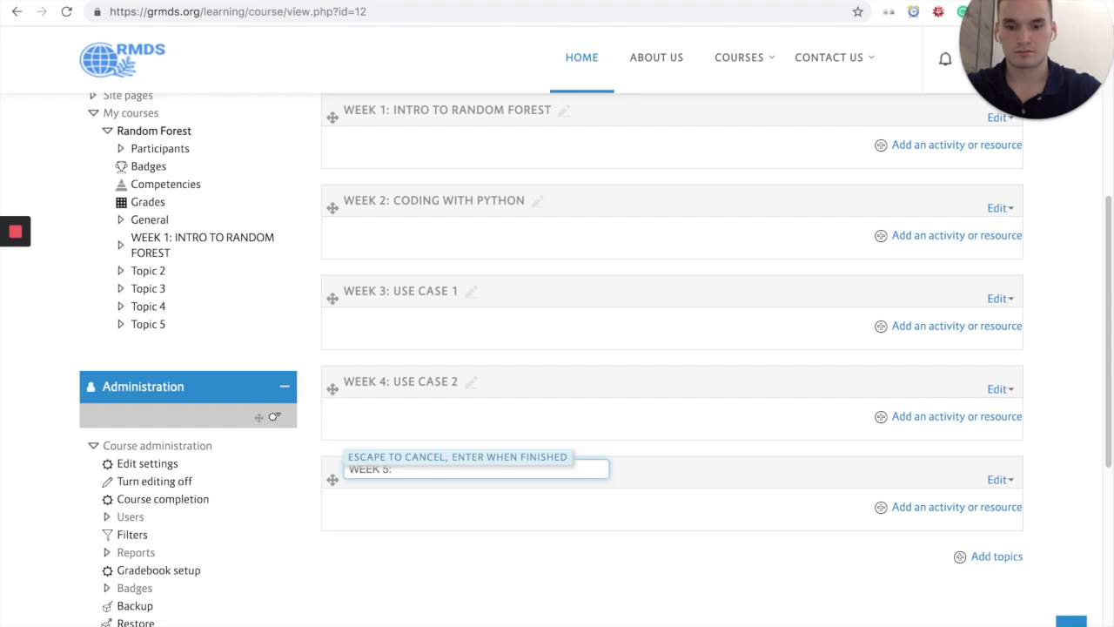
pyautogui.press('Return')
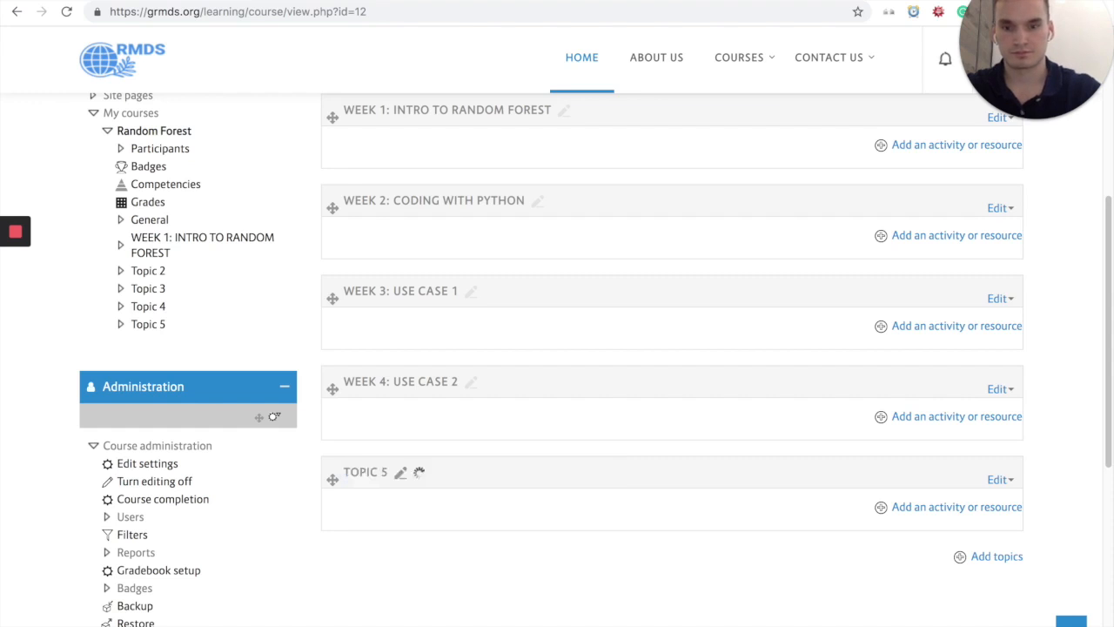
pyautogui.scroll(-2, 701, 546)
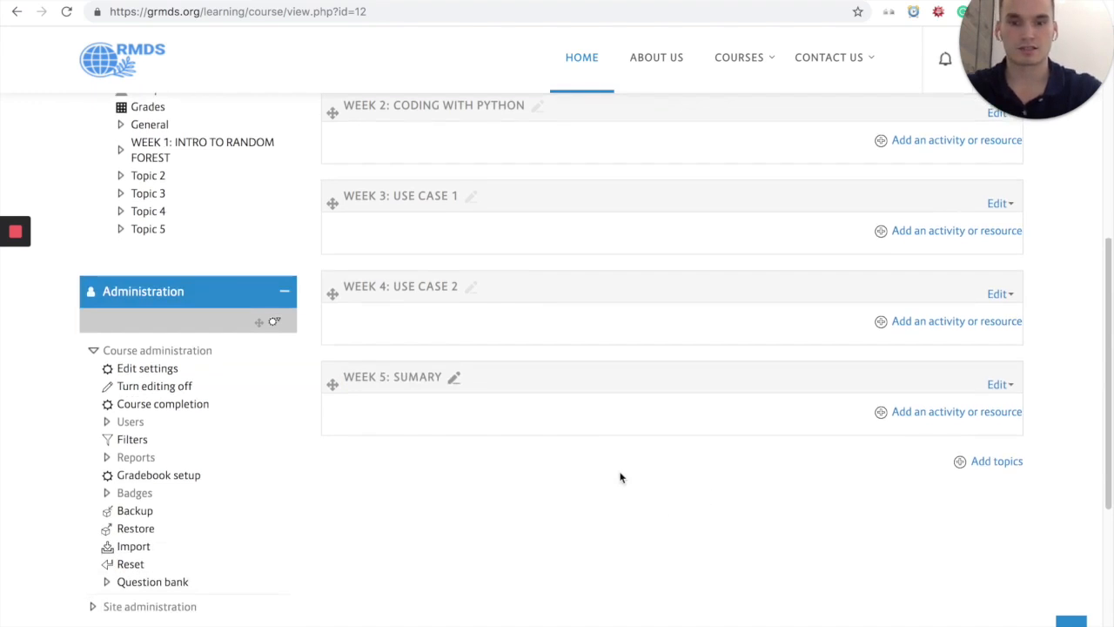
pyautogui.scroll(1, 594, 404)
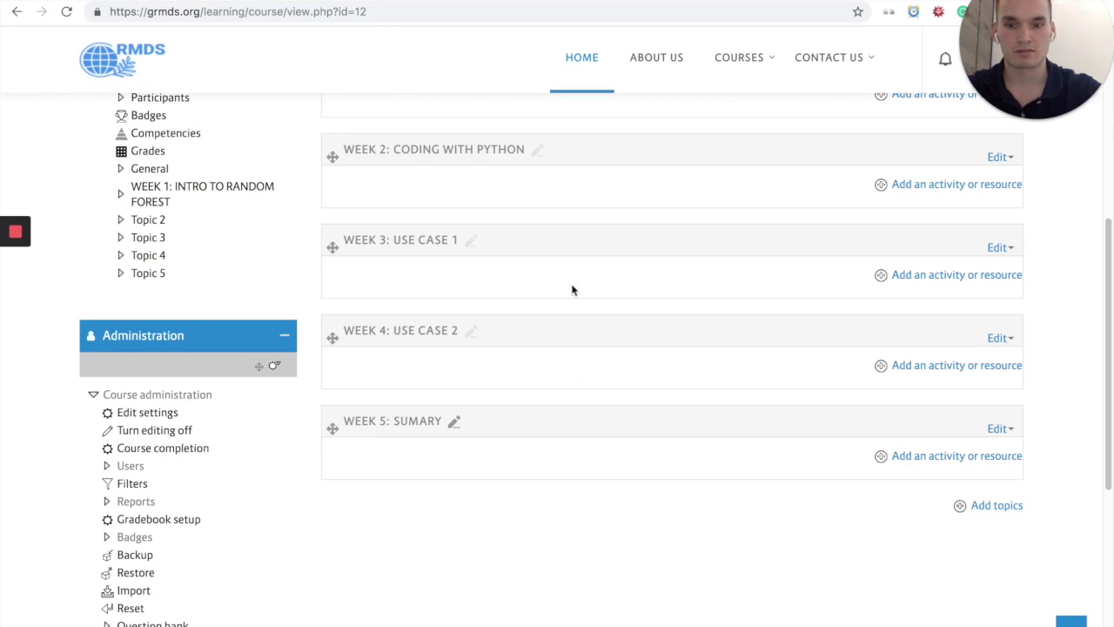
pyautogui.click(454, 422)
pyautogui.click(410, 419)
pyautogui.write('M')
pyautogui.press('Return')
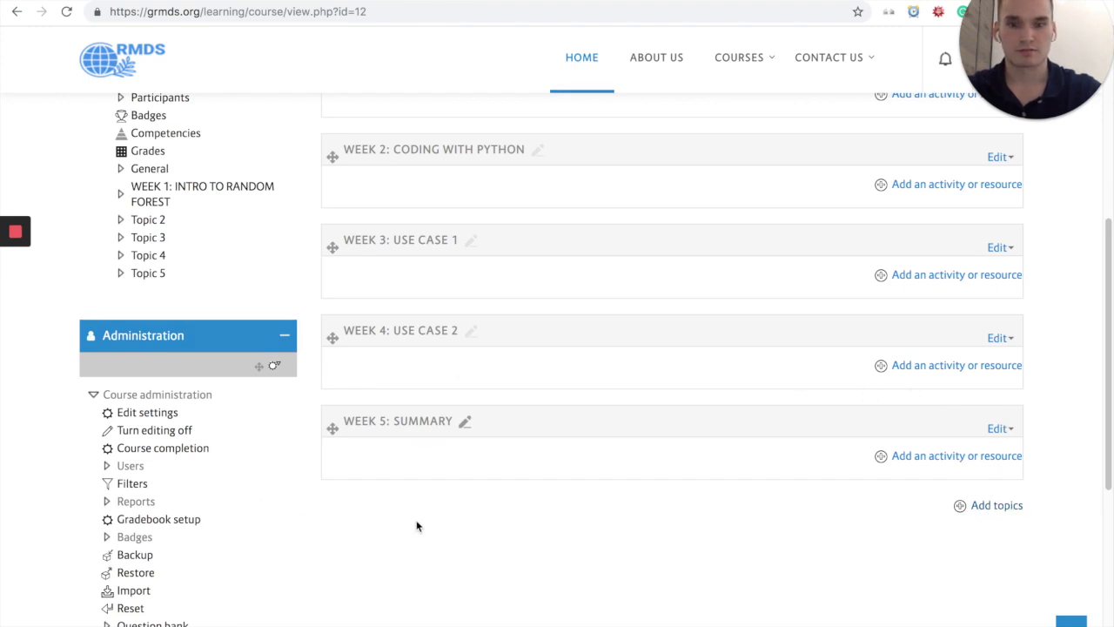
pyautogui.scroll(-2, 522, 457)
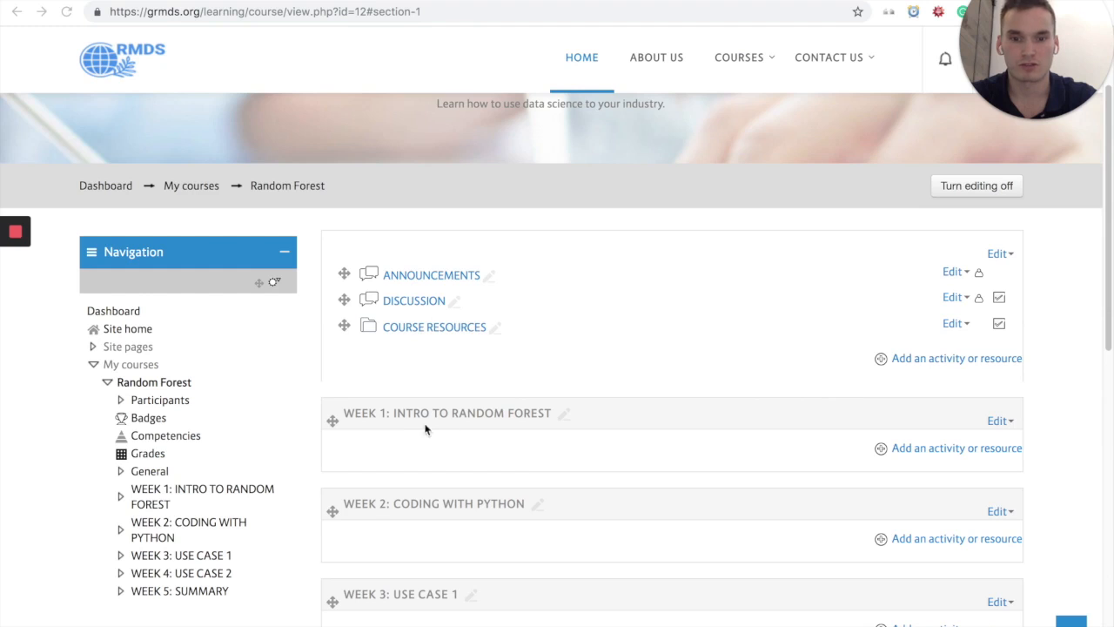
# Step: Add a Lesson activity to the "WEEK 1: INTRO TO RANDOM FOREST" section
pyautogui.click(736, 412)
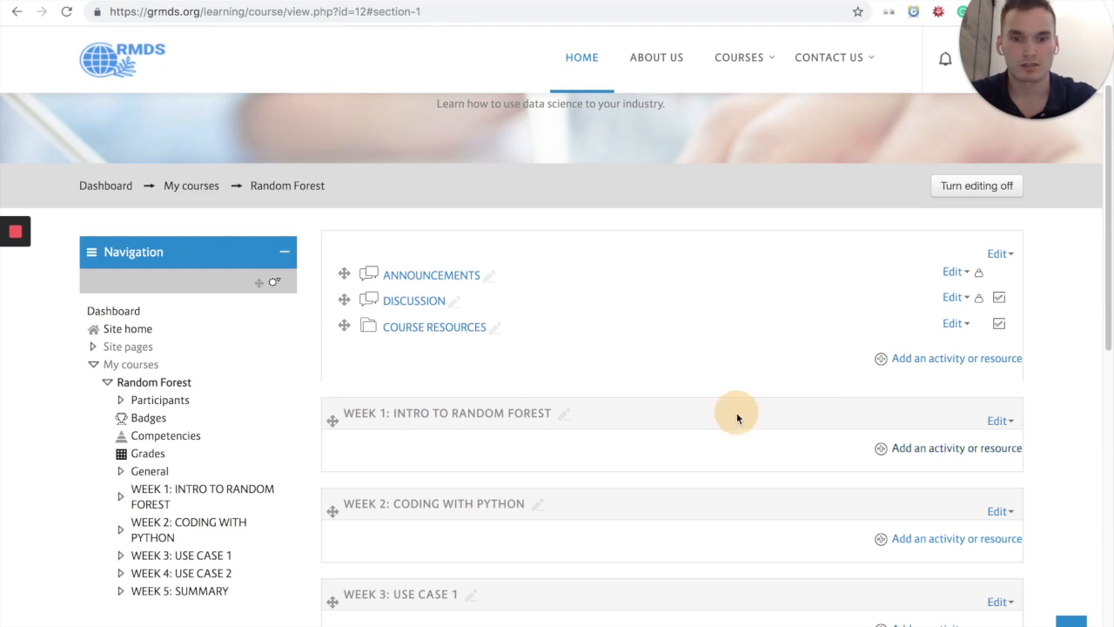
pyautogui.click(917, 450)
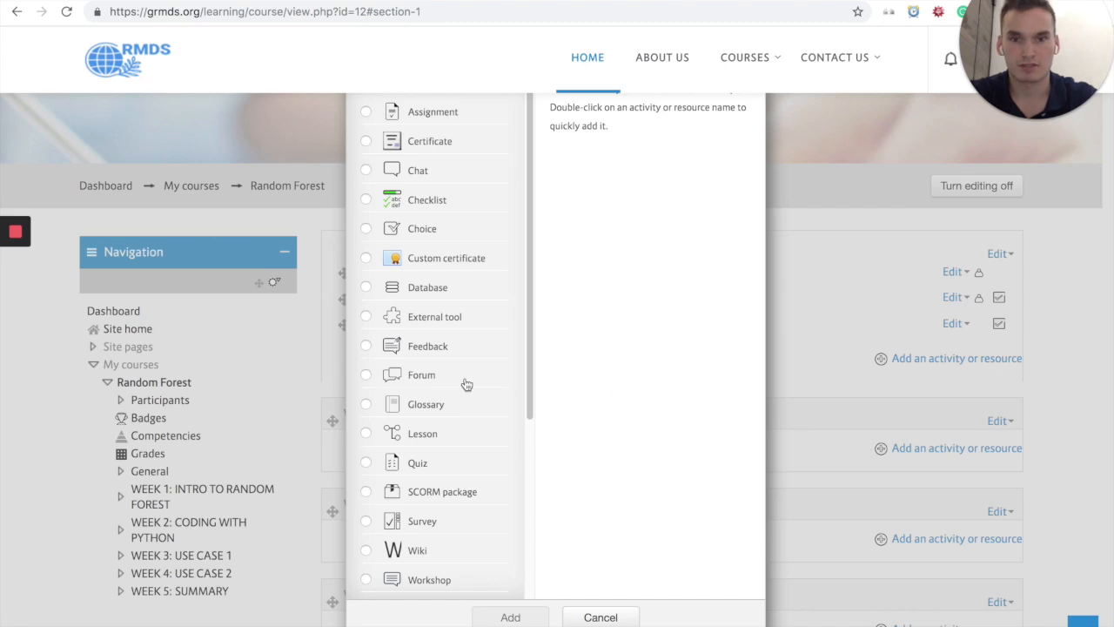
pyautogui.scroll(-1, 442, 228)
pyautogui.scroll(-2, 461, 305)
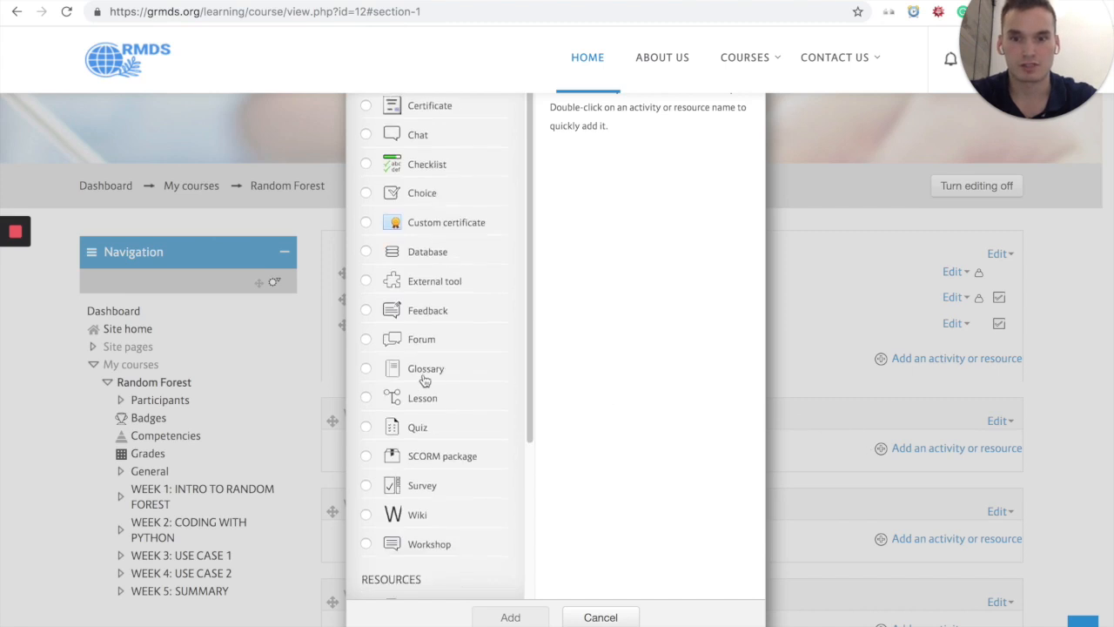
pyautogui.click(444, 369)
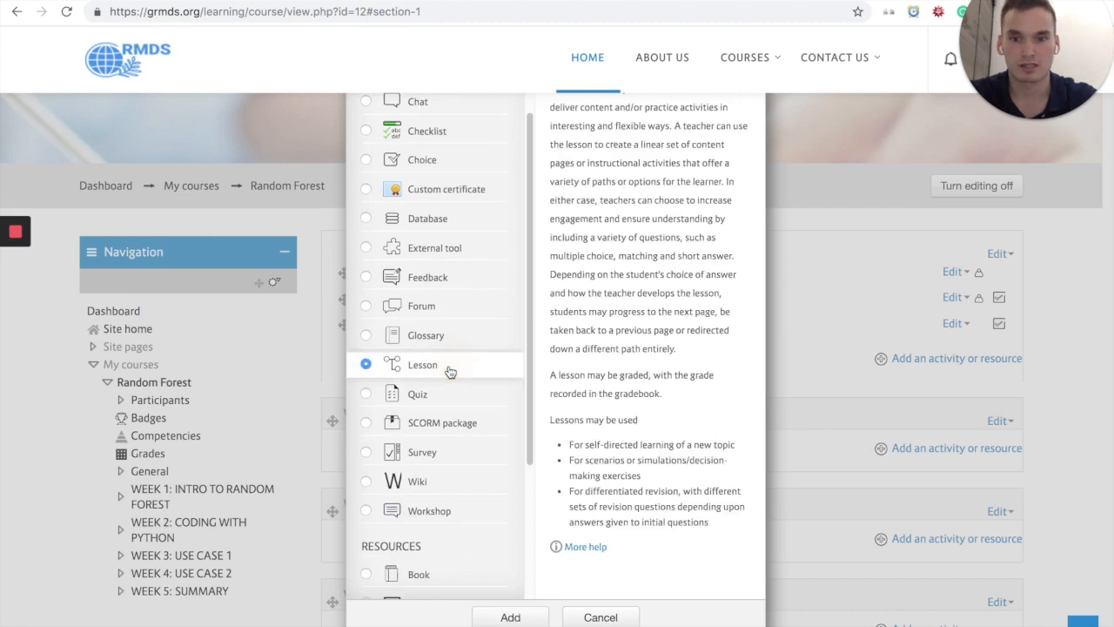
pyautogui.click(503, 617)
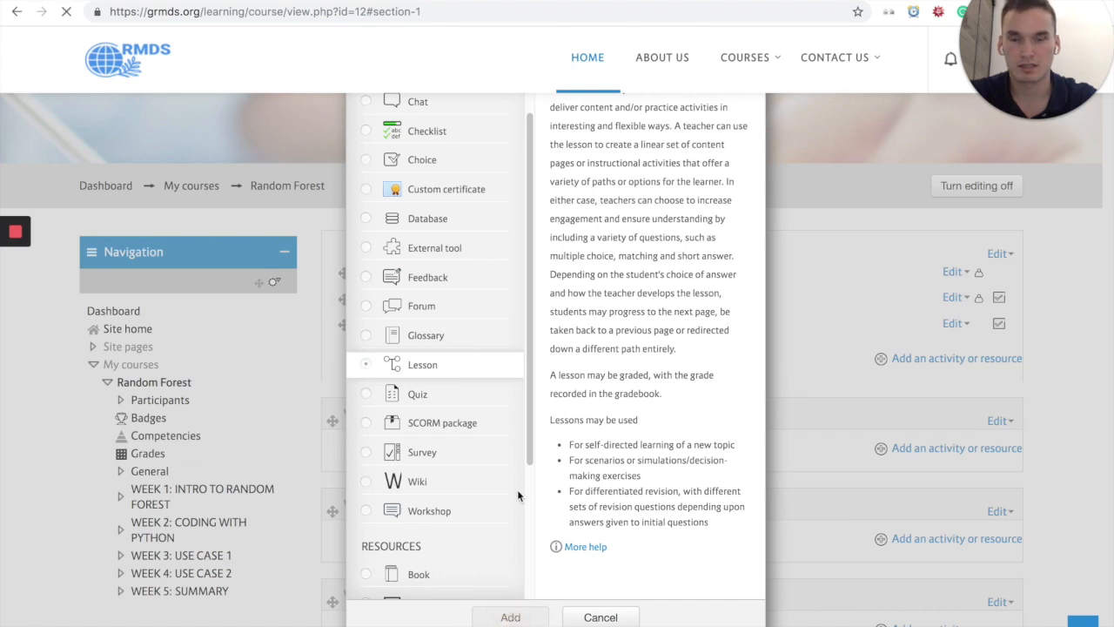
# Step: Name the new lesson "Lesson 1" and save it, returning to the course page
pyautogui.scroll(-1, 575, 440)
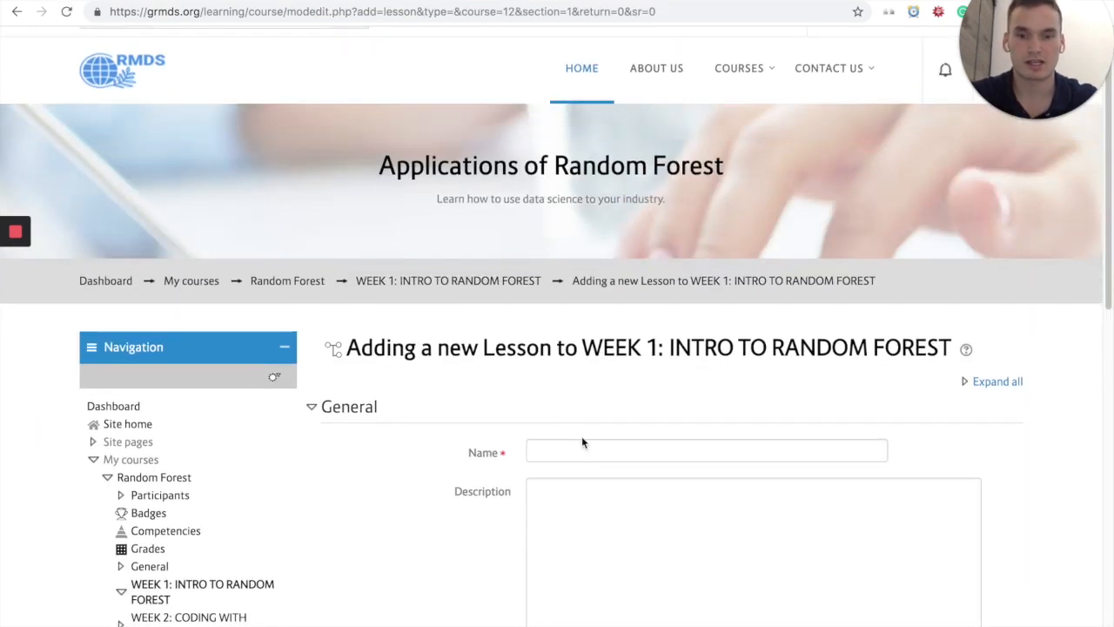
pyautogui.click(589, 448)
pyautogui.scroll(-4, 590, 448)
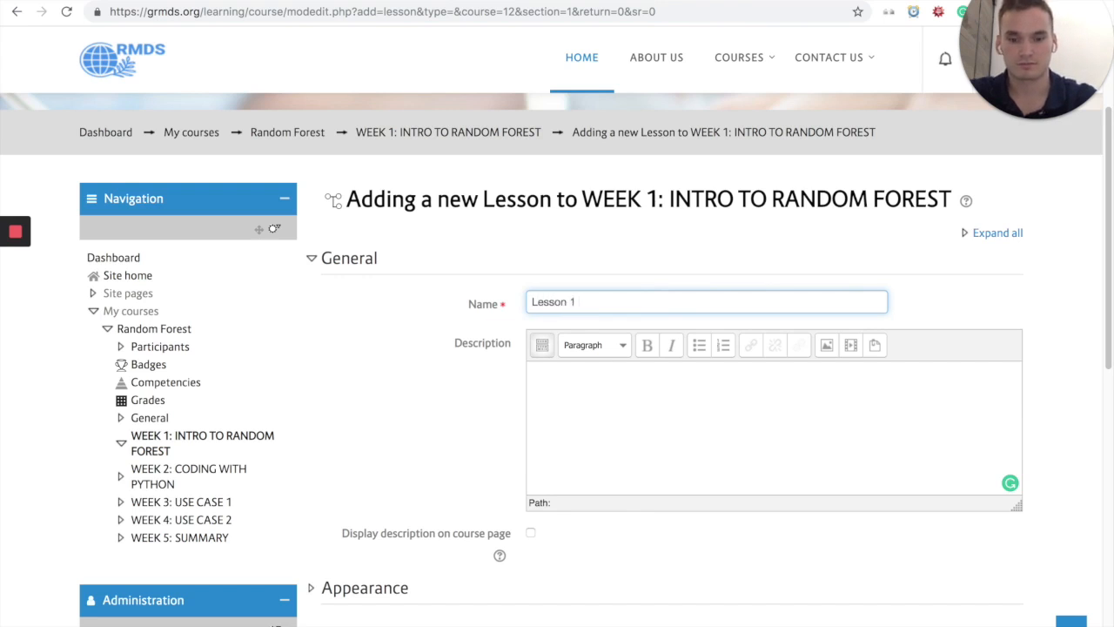
pyautogui.scroll(-1, 433, 379)
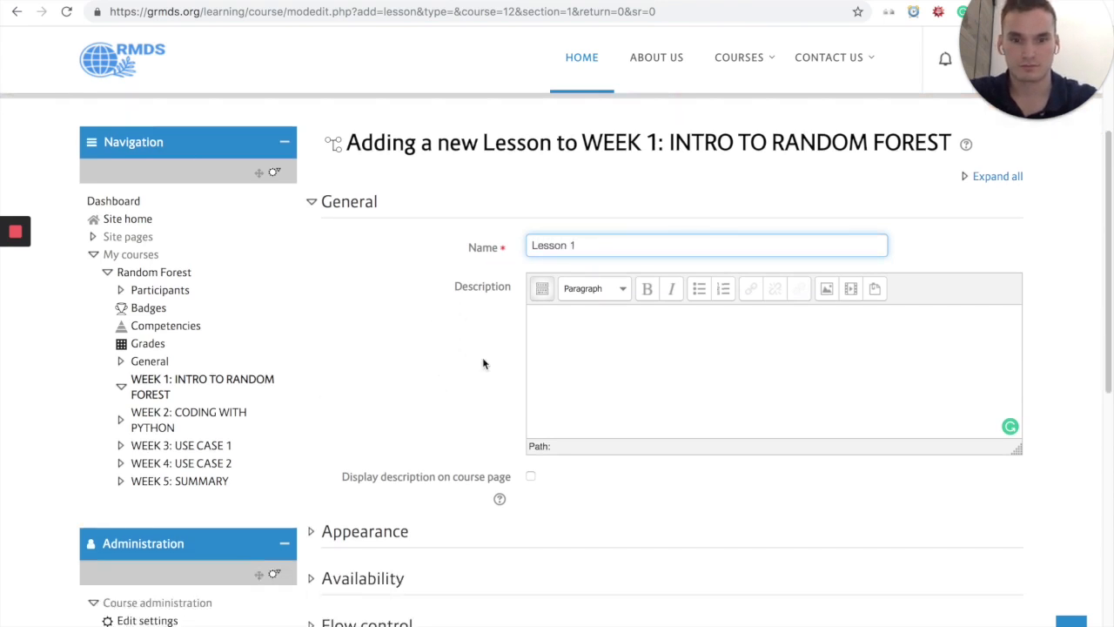
pyautogui.scroll(-5, 513, 348)
pyautogui.scroll(-5, 490, 341)
pyautogui.click(607, 400)
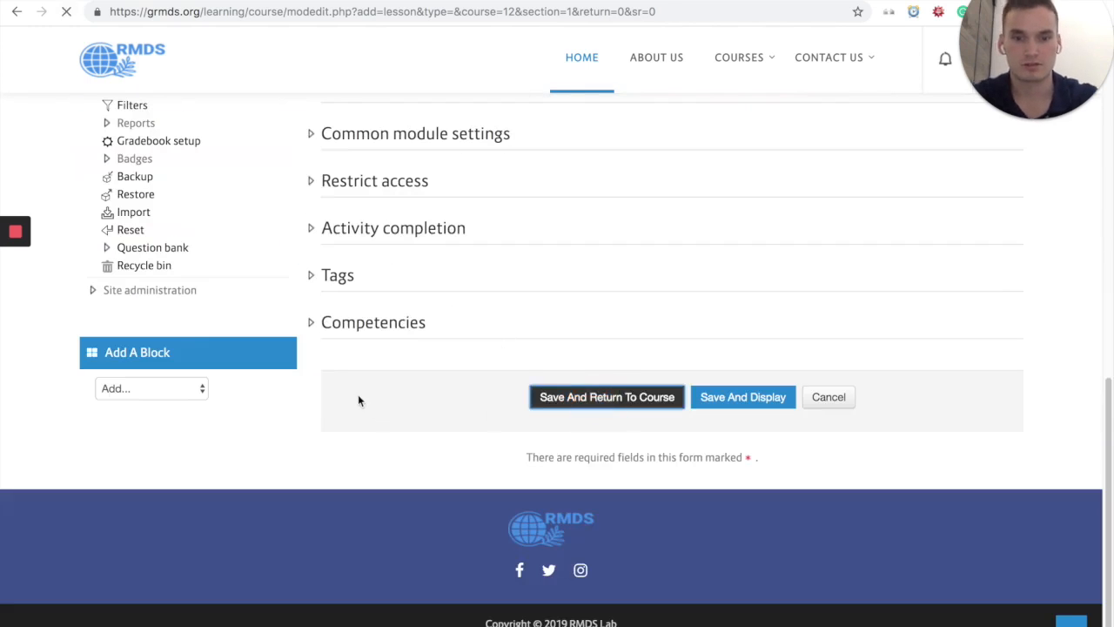
# Step: Open Lesson 1 in the Week 1 section and start adding a content page to it
pyautogui.scroll(-5, 613, 436)
pyautogui.scroll(6, 614, 433)
pyautogui.scroll(-2, 616, 432)
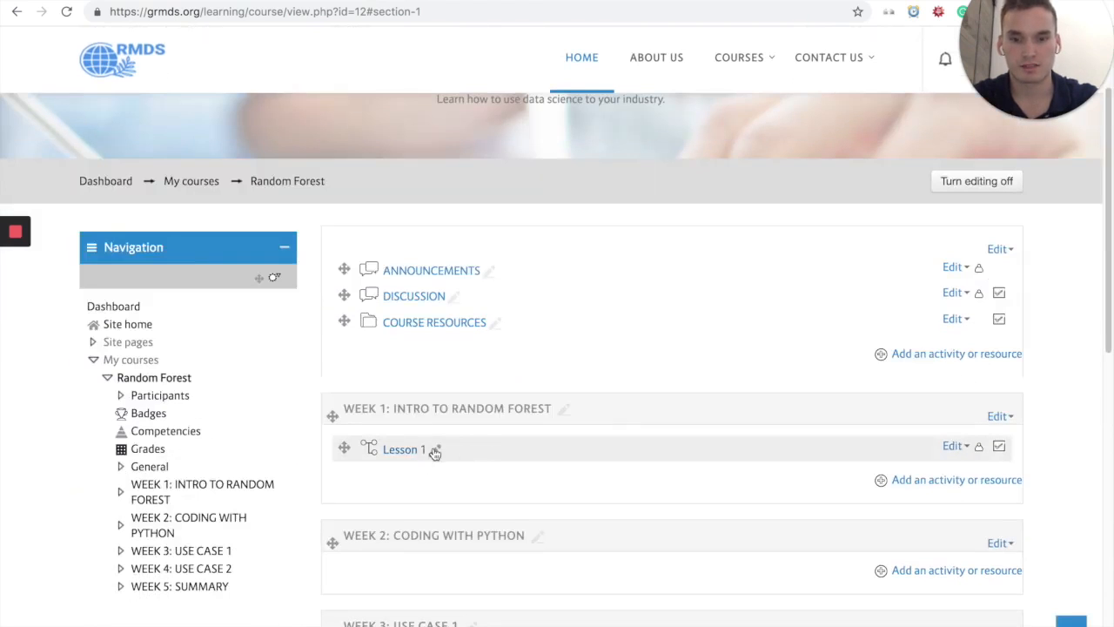
pyautogui.click(402, 451)
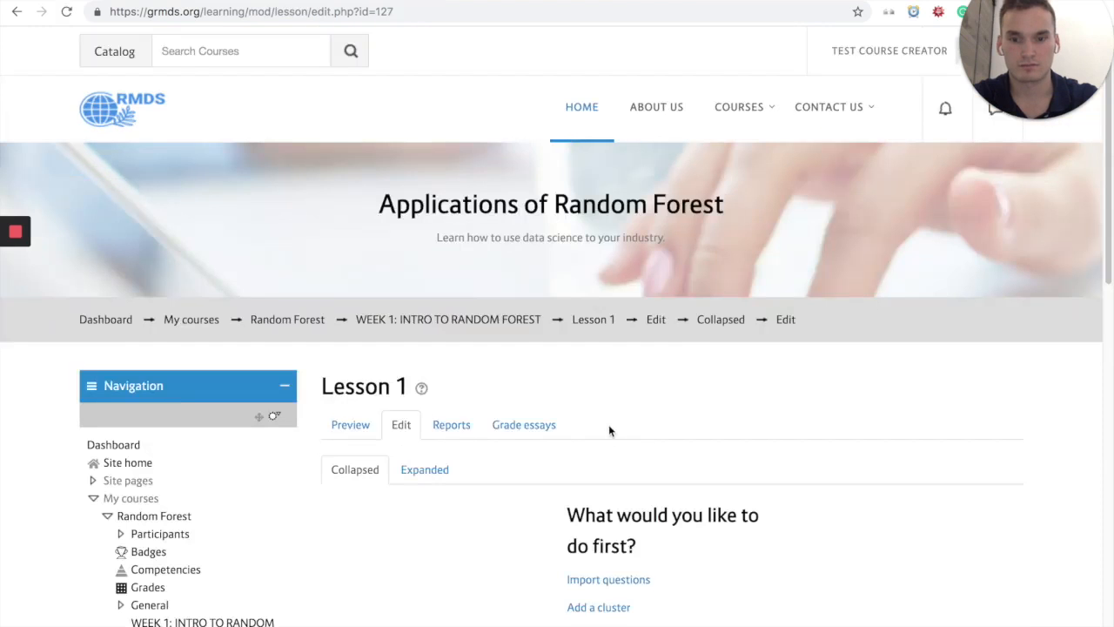
pyautogui.scroll(-3, 606, 420)
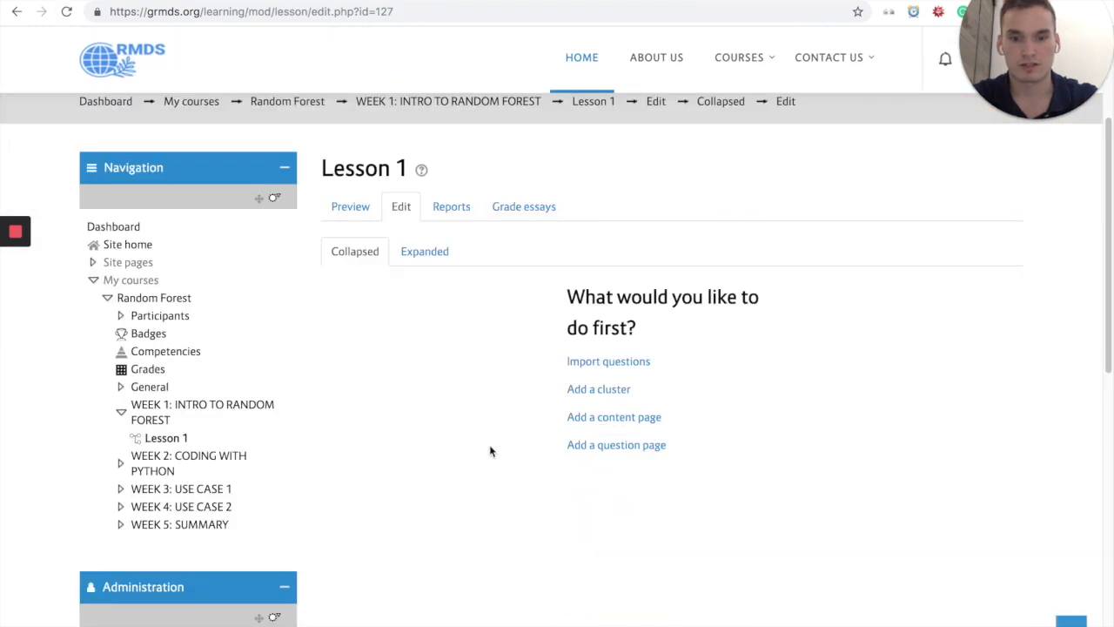
pyautogui.click(606, 419)
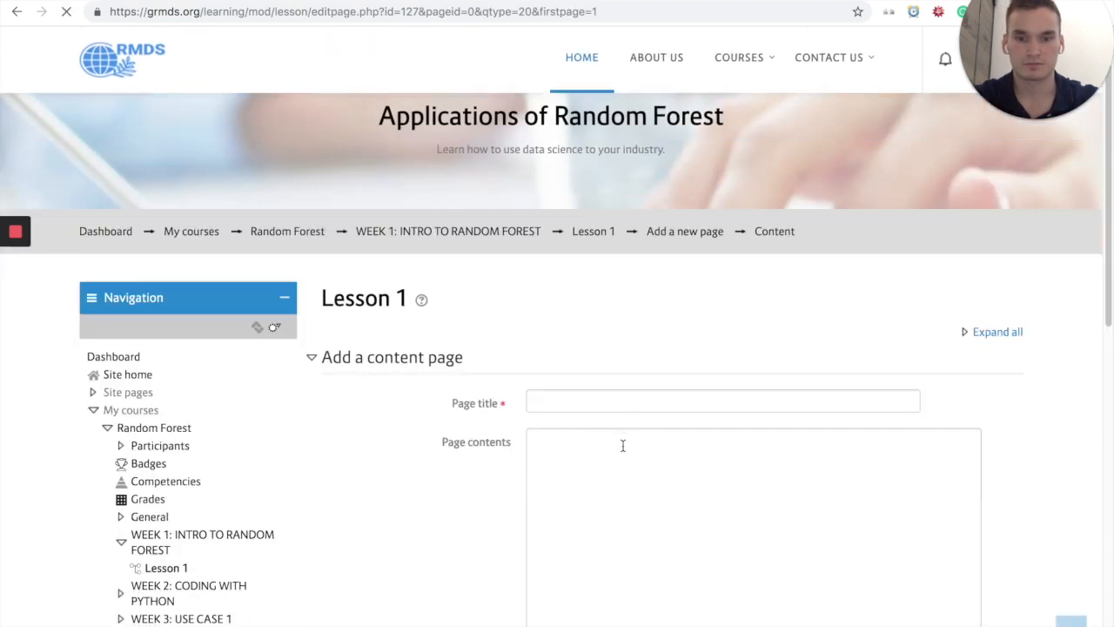
# Step: Title the content page "Lesson 1 Content" and paste the copied lesson text into its page contents
pyautogui.click(619, 400)
pyautogui.write('Lesson 1 Content')
pyautogui.scroll(-3, 759, 363)
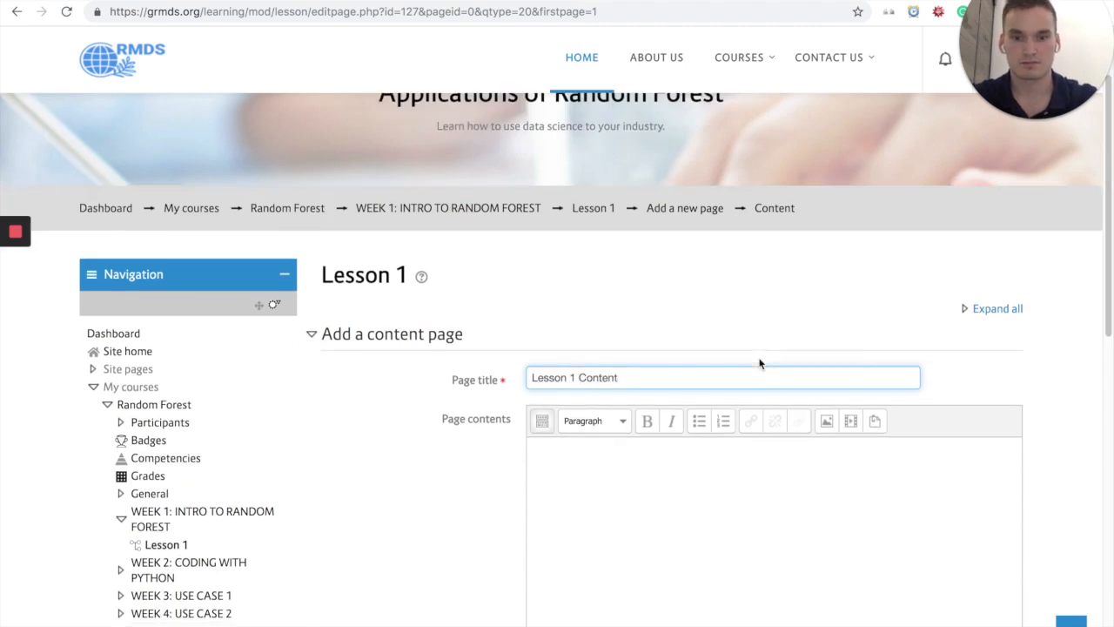
pyautogui.click(734, 299)
pyautogui.press('super+v')
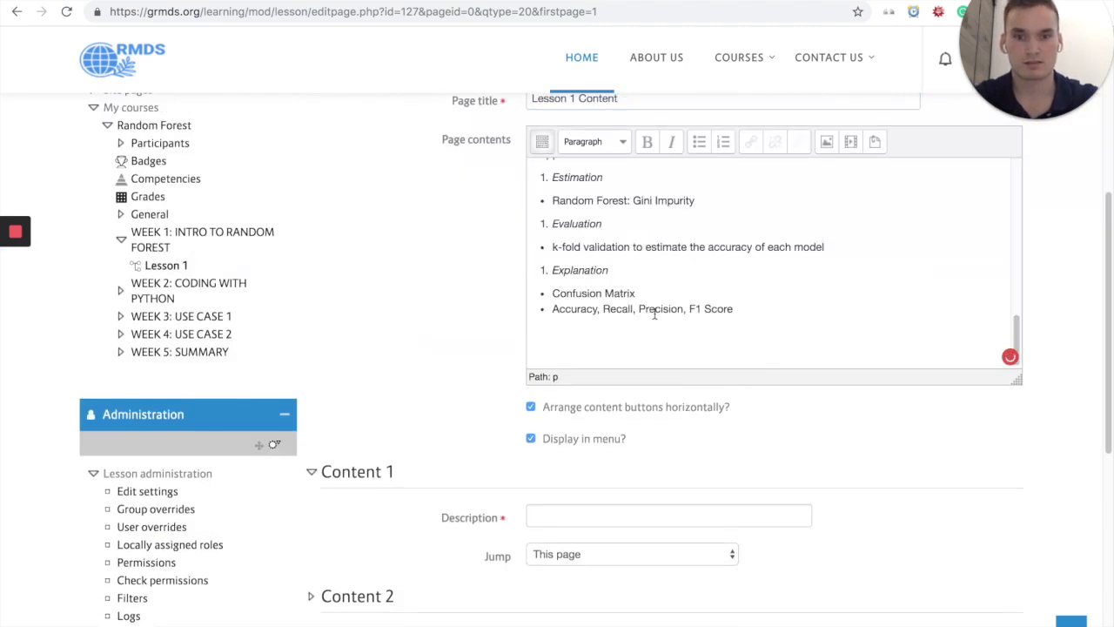
# Step: Set the Content 1 description to "NEXT" with a jump to Next page, and save the content page
pyautogui.scroll(-2, 459, 360)
pyautogui.scroll(-3, 468, 375)
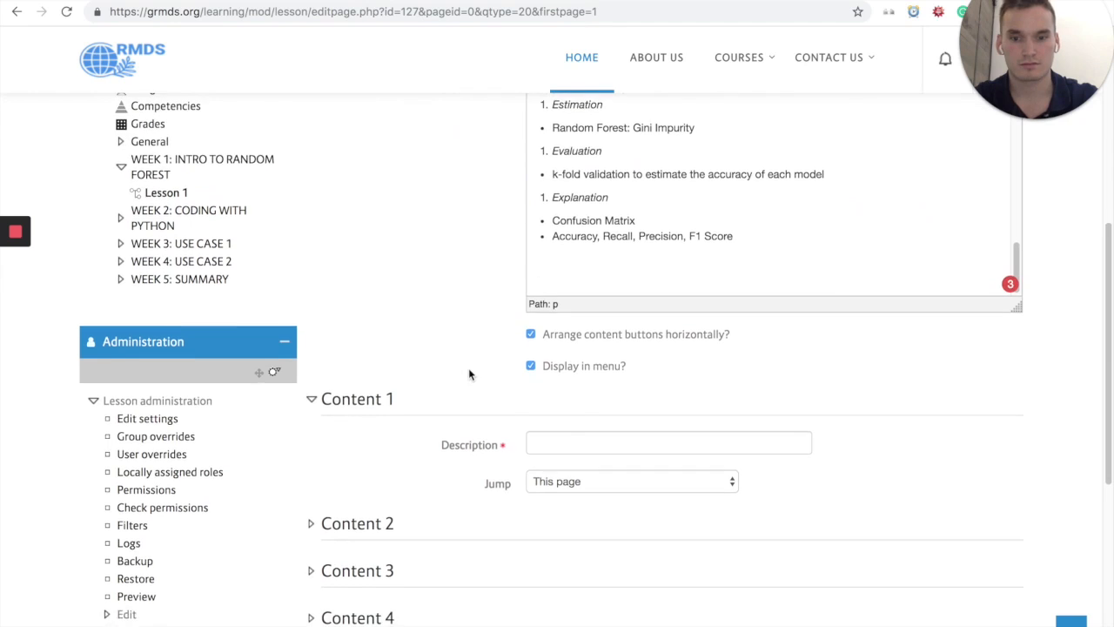
pyautogui.click(572, 383)
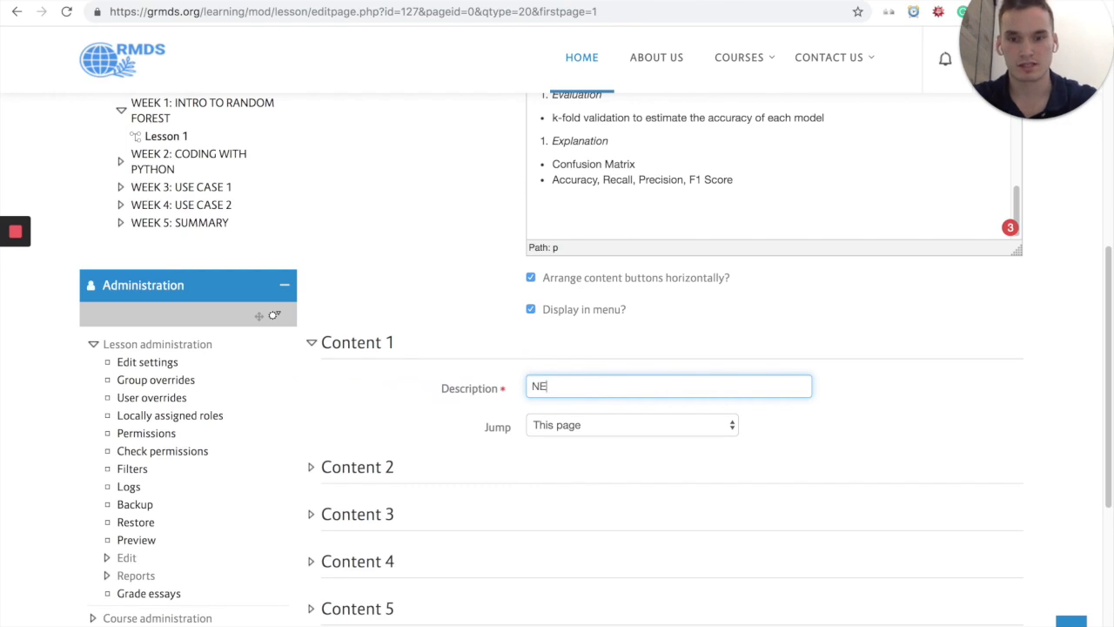
pyautogui.click(634, 425)
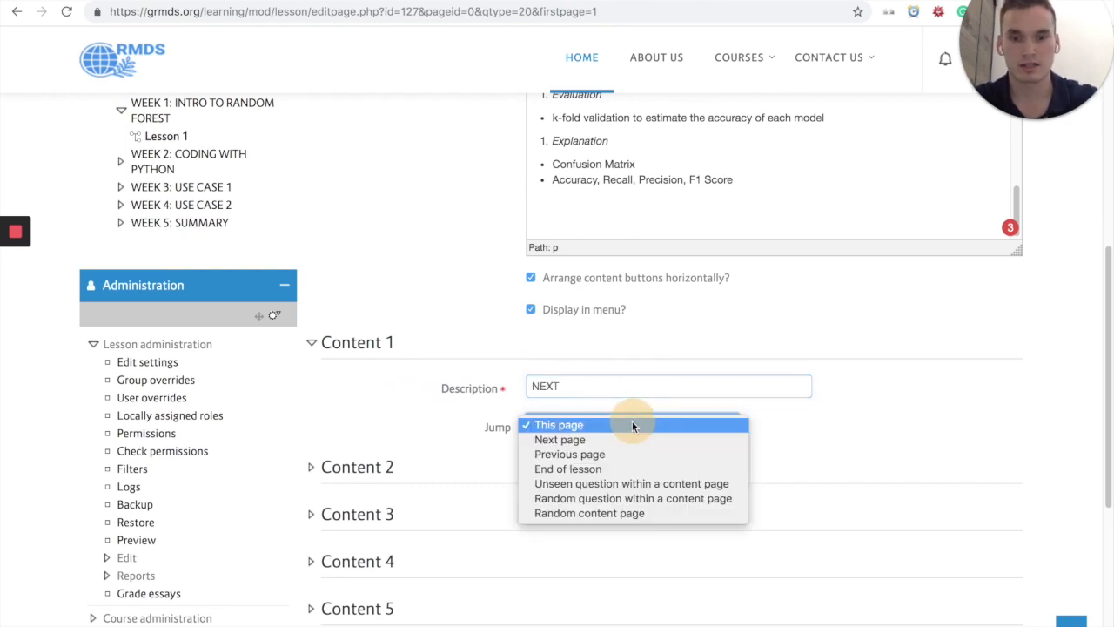
pyautogui.click(623, 441)
pyautogui.scroll(1, 728, 270)
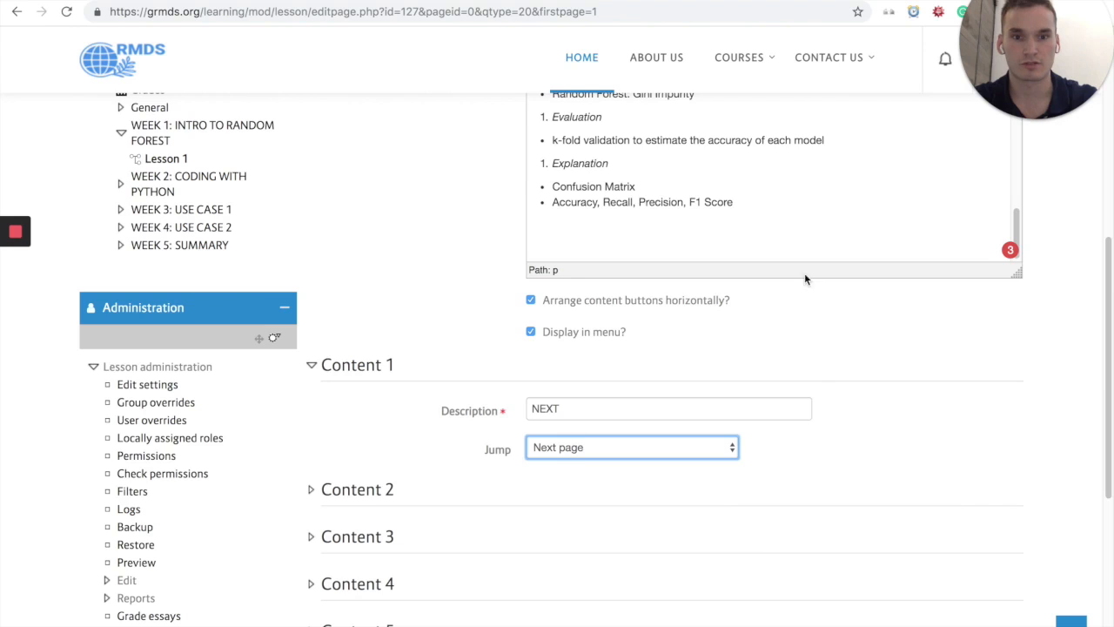
pyautogui.scroll(-3, 826, 360)
pyautogui.click(574, 433)
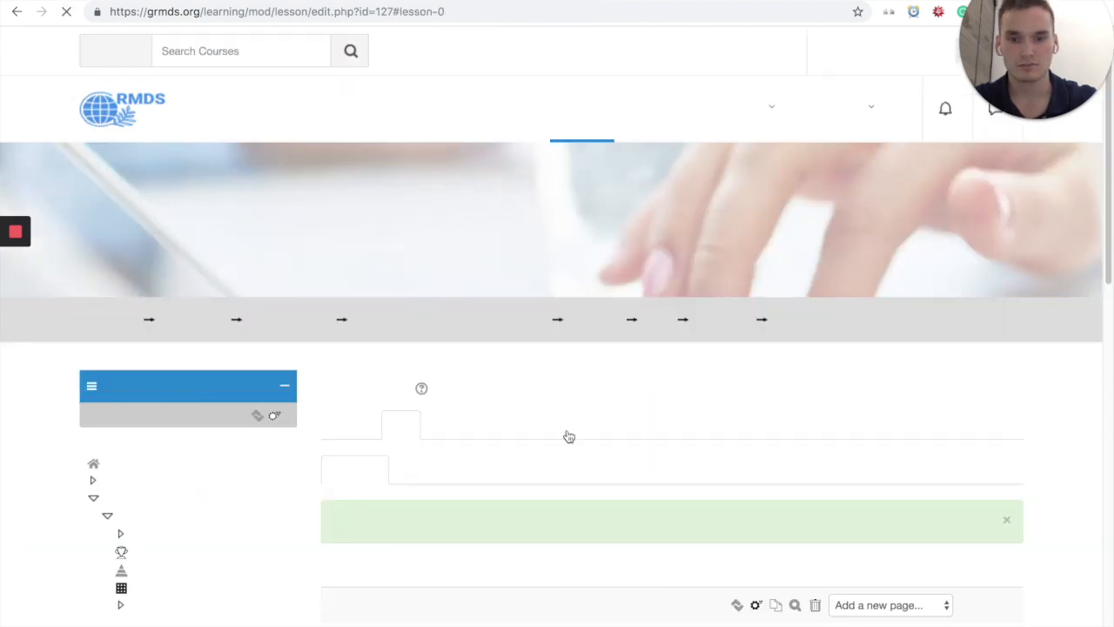
# Step: Add a question page of type True/false following the Lesson 1 Content page
pyautogui.scroll(-2, 642, 416)
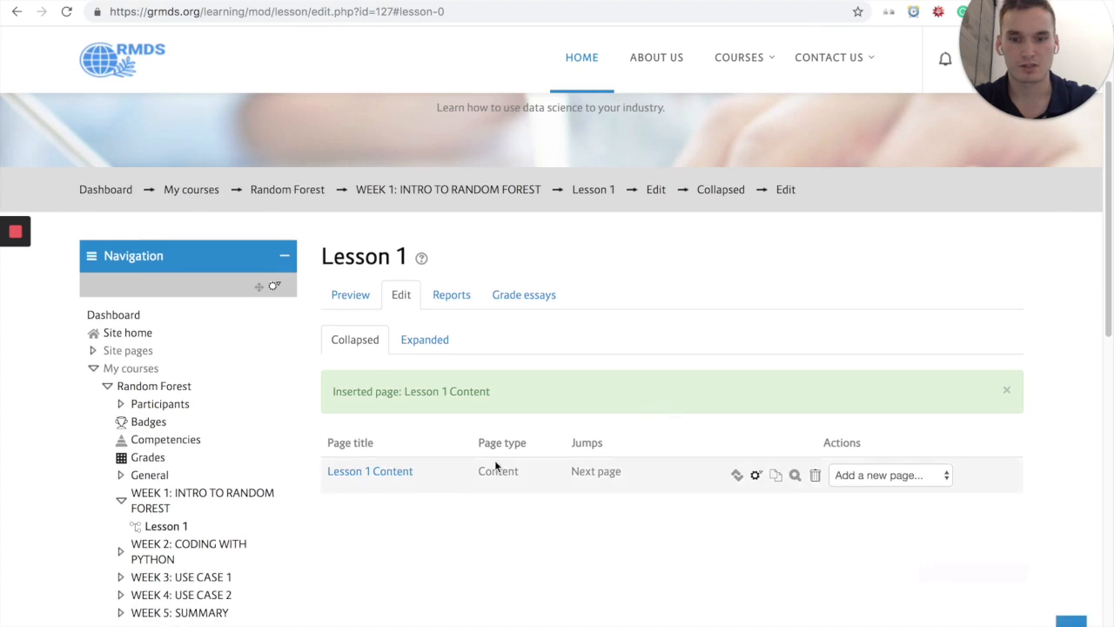
pyautogui.scroll(-1, 673, 508)
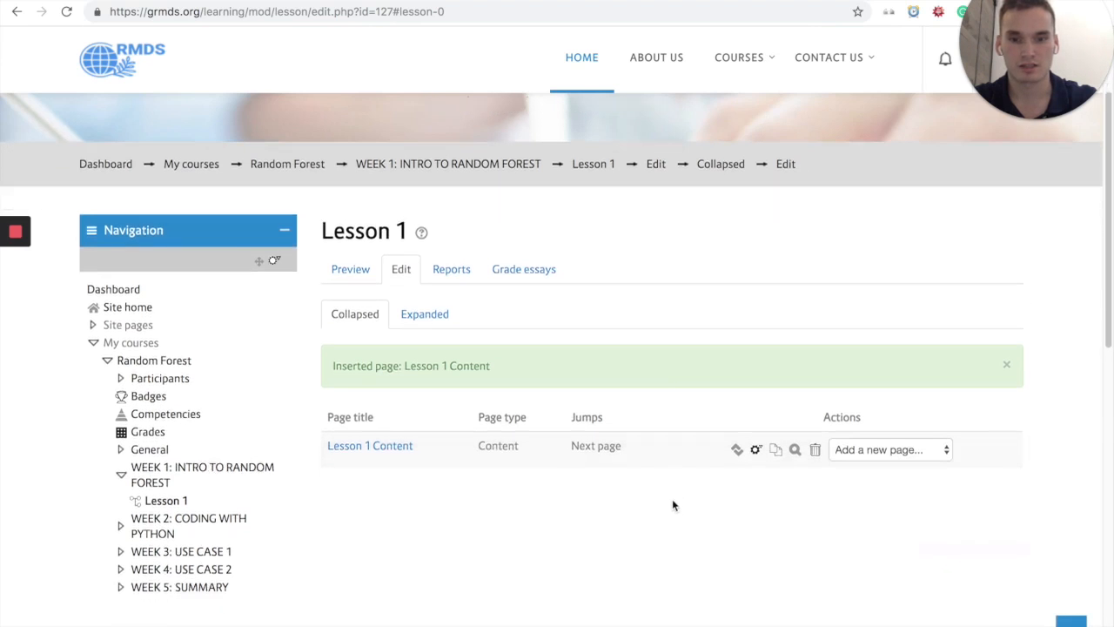
pyautogui.click(928, 450)
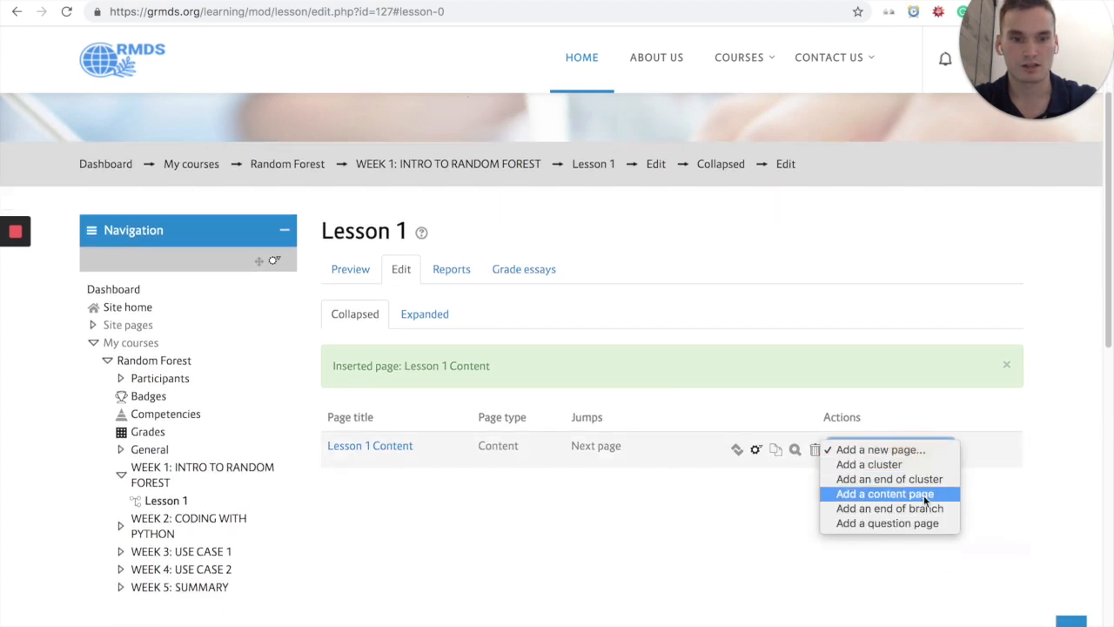
pyautogui.click(737, 523)
pyautogui.click(883, 458)
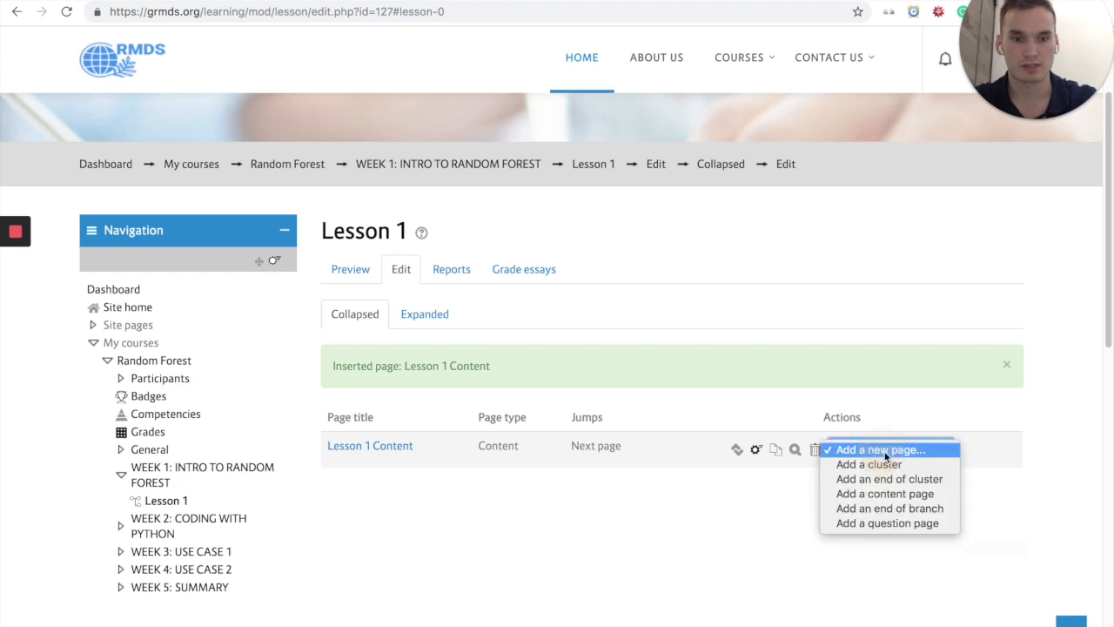
pyautogui.click(892, 523)
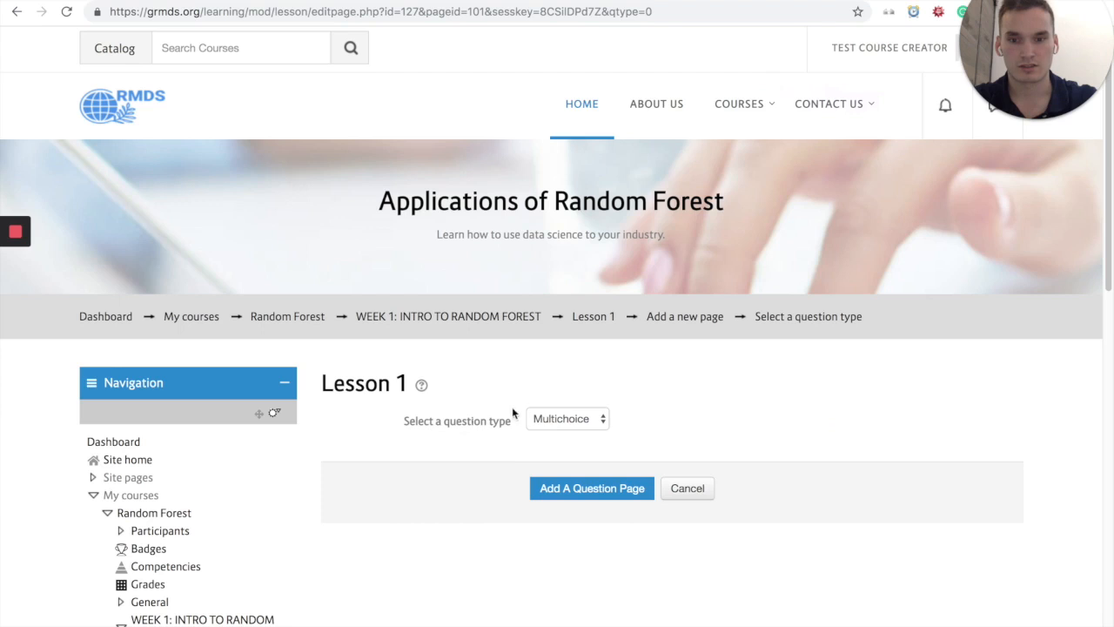
pyautogui.click(550, 419)
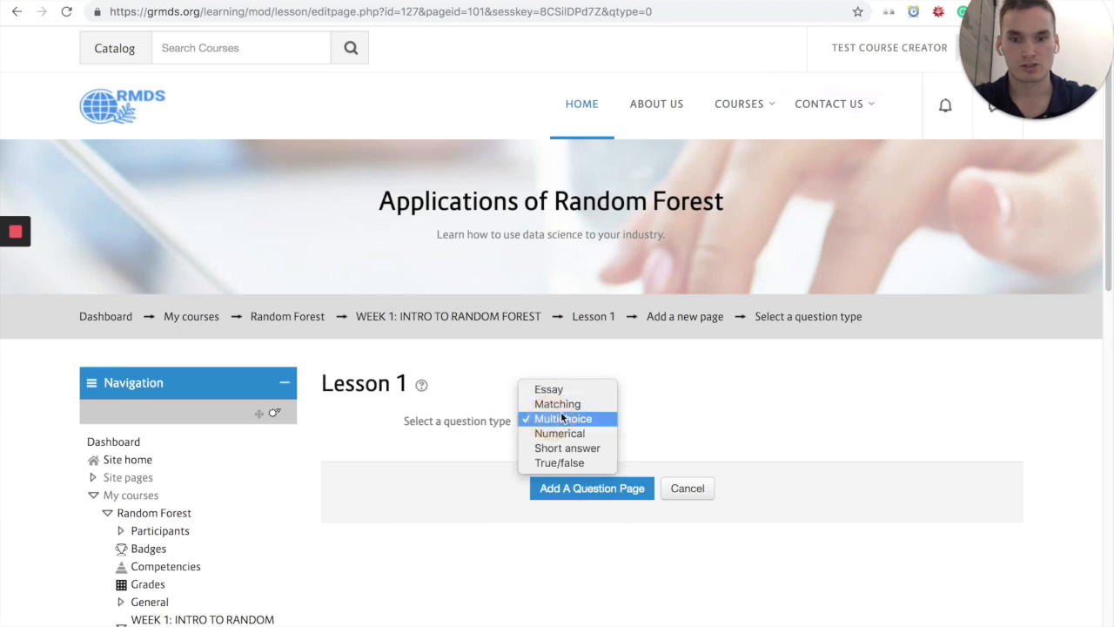
pyautogui.click(574, 461)
pyautogui.scroll(-1, 646, 447)
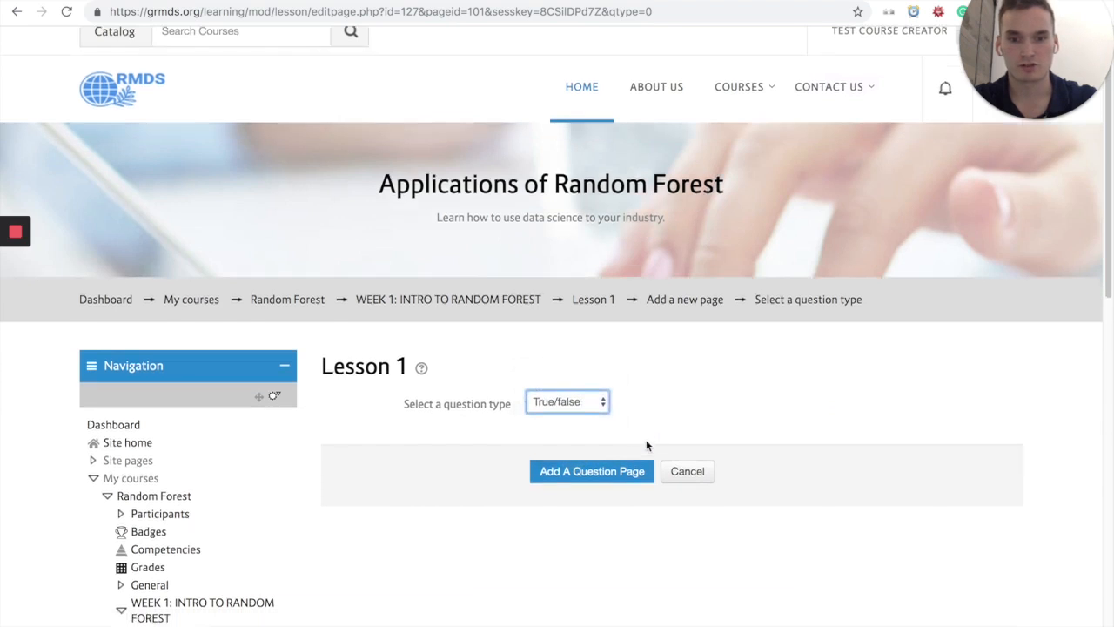
pyautogui.click(612, 479)
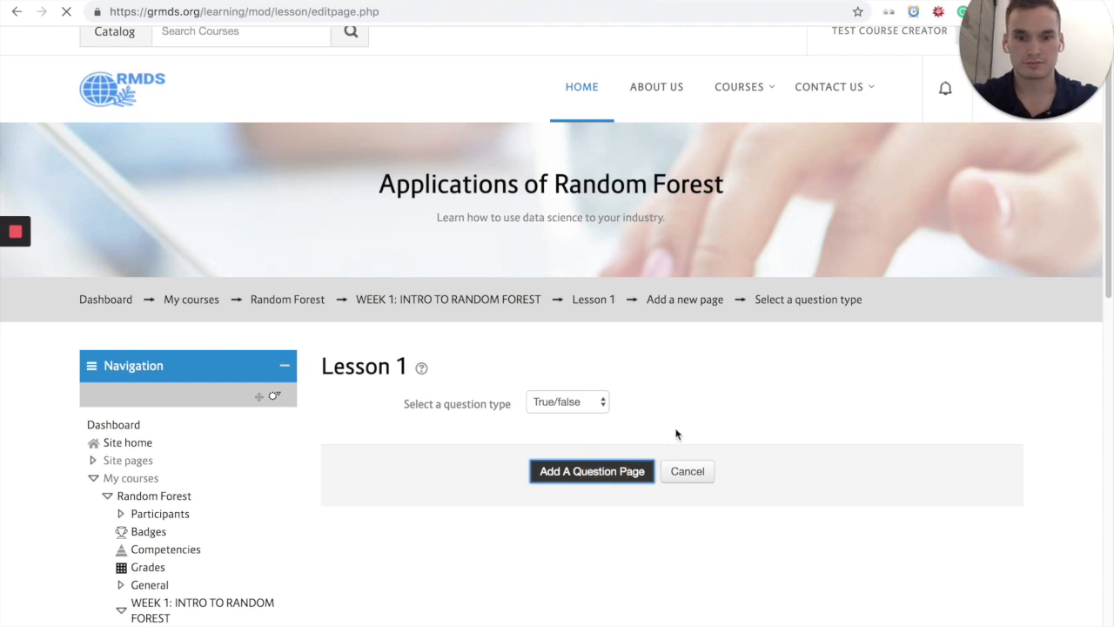
# Step: Title the question page "Quiz 1" and enter the question "Is 2+2=4" as its page contents
pyautogui.scroll(-1, 608, 414)
pyautogui.click(608, 409)
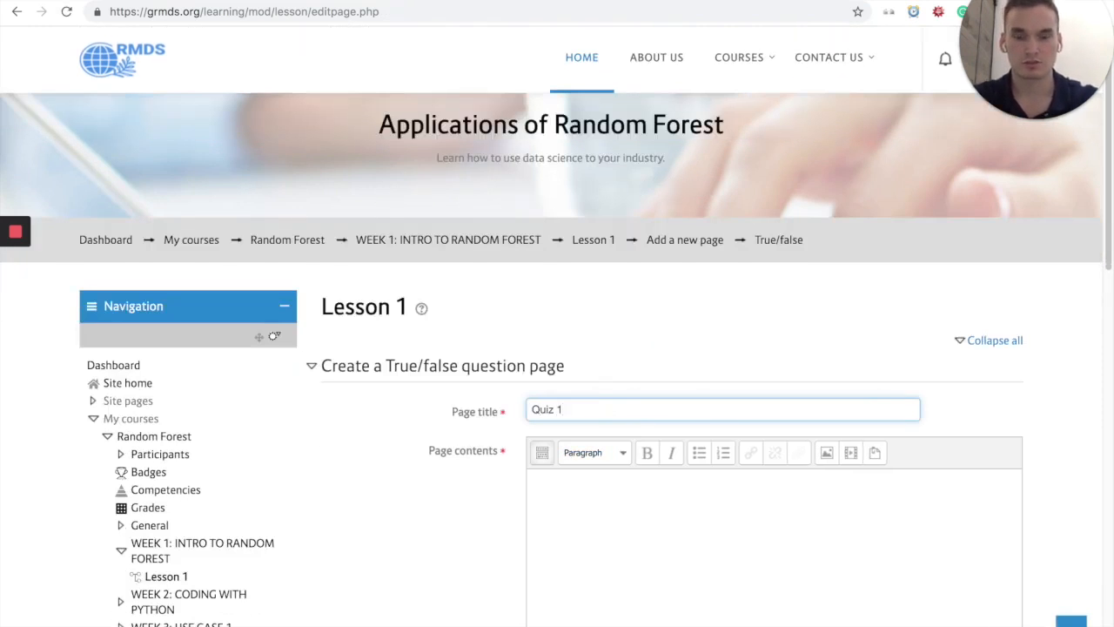
pyautogui.scroll(-2, 453, 480)
pyautogui.click(672, 410)
pyautogui.scroll(-2, 439, 441)
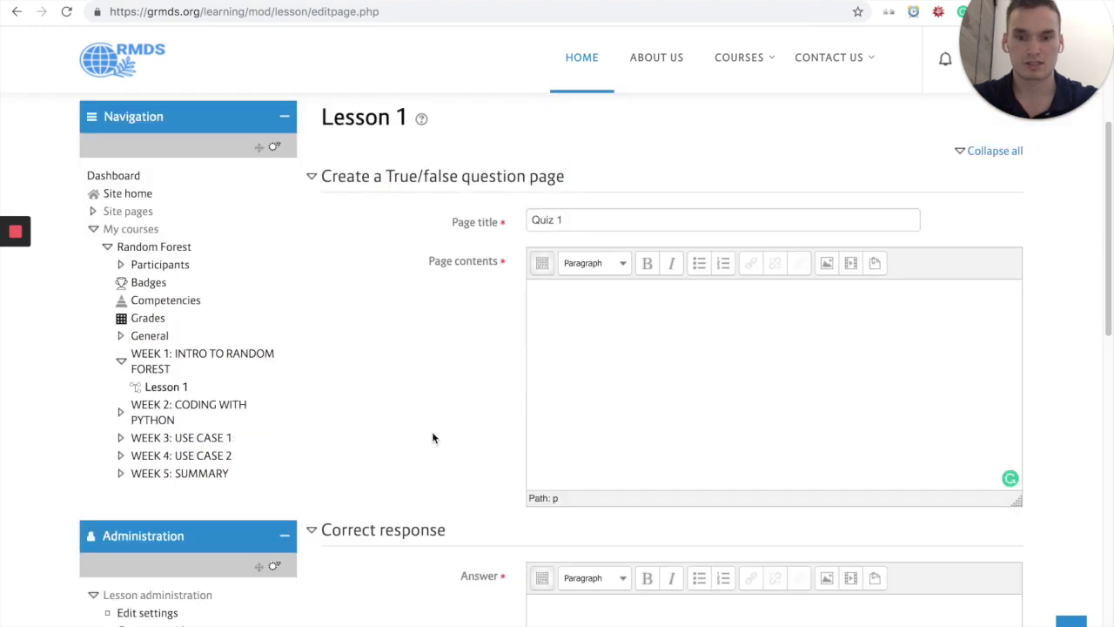
pyautogui.write('is')
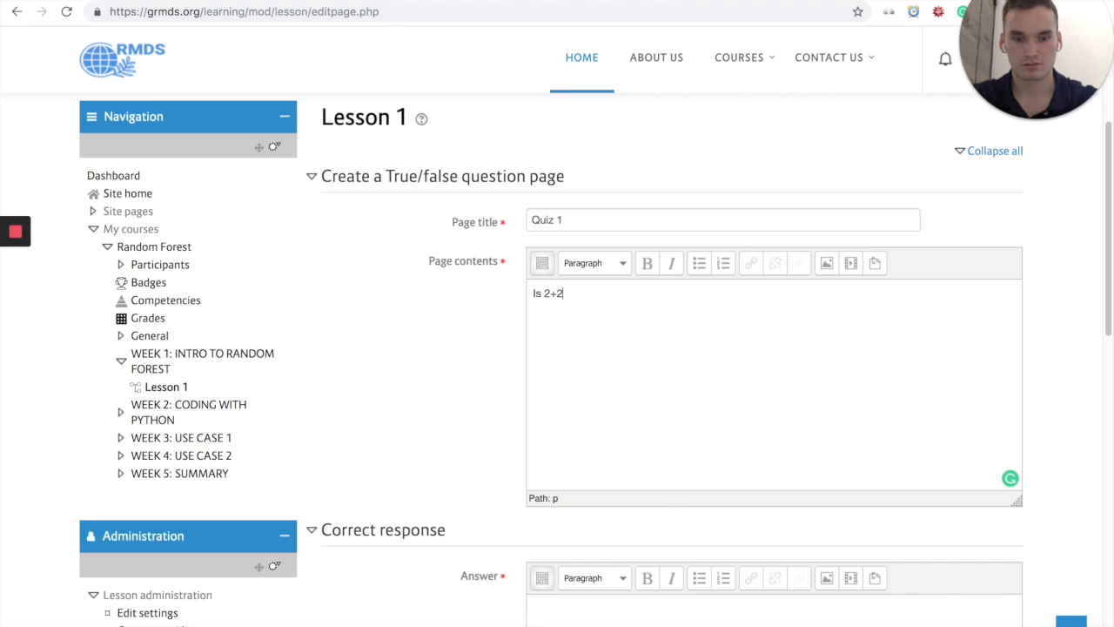
# Step: Fill in the question's correct response with the answer "True" and the response text "Good!"
pyautogui.scroll(-2, 510, 363)
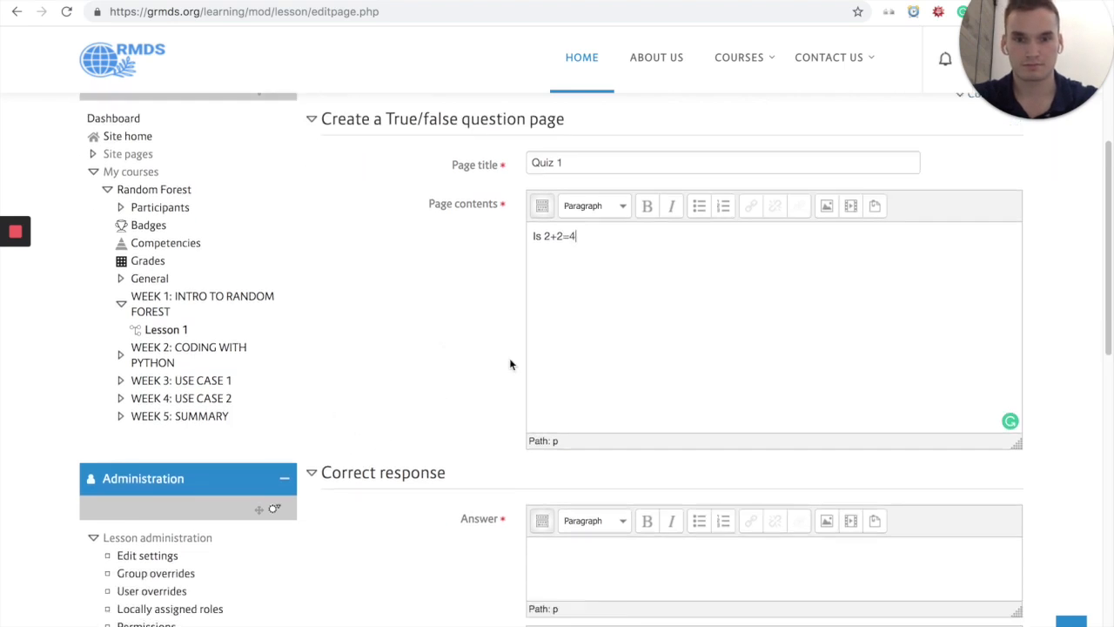
pyautogui.click(598, 522)
pyautogui.scroll(-2, 462, 437)
pyautogui.write('True')
pyautogui.scroll(-2, 426, 467)
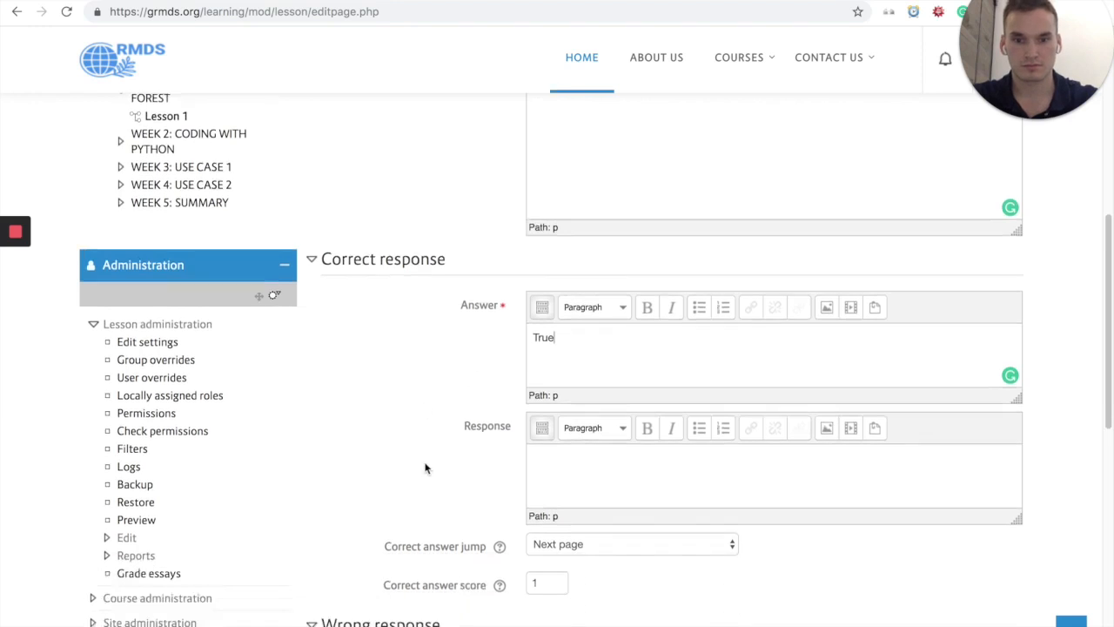
pyautogui.click(571, 456)
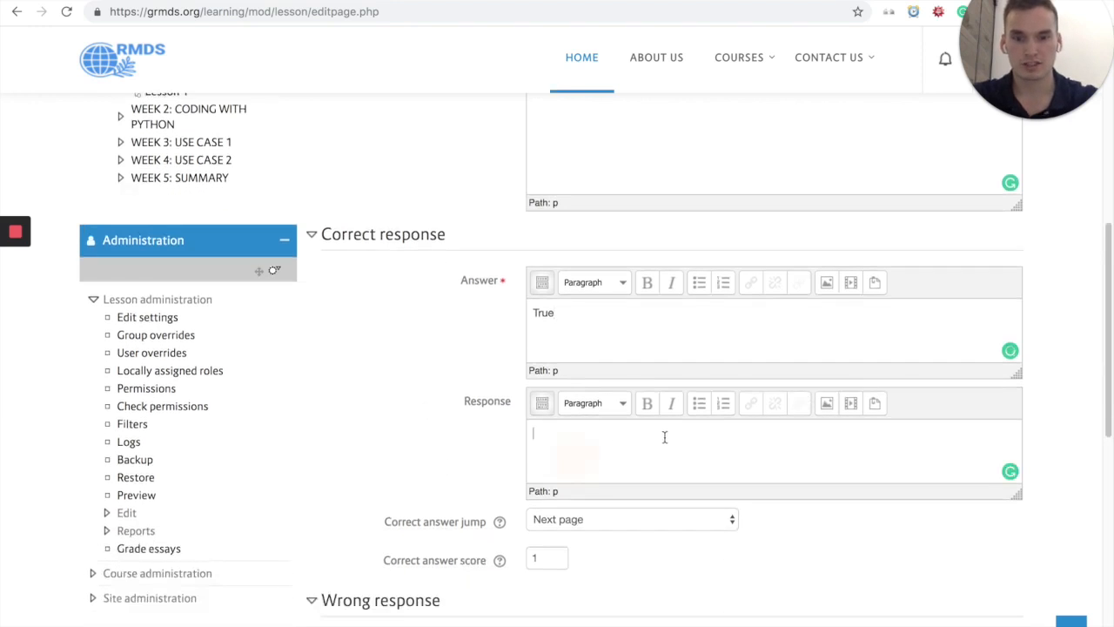
pyautogui.write('Good!')
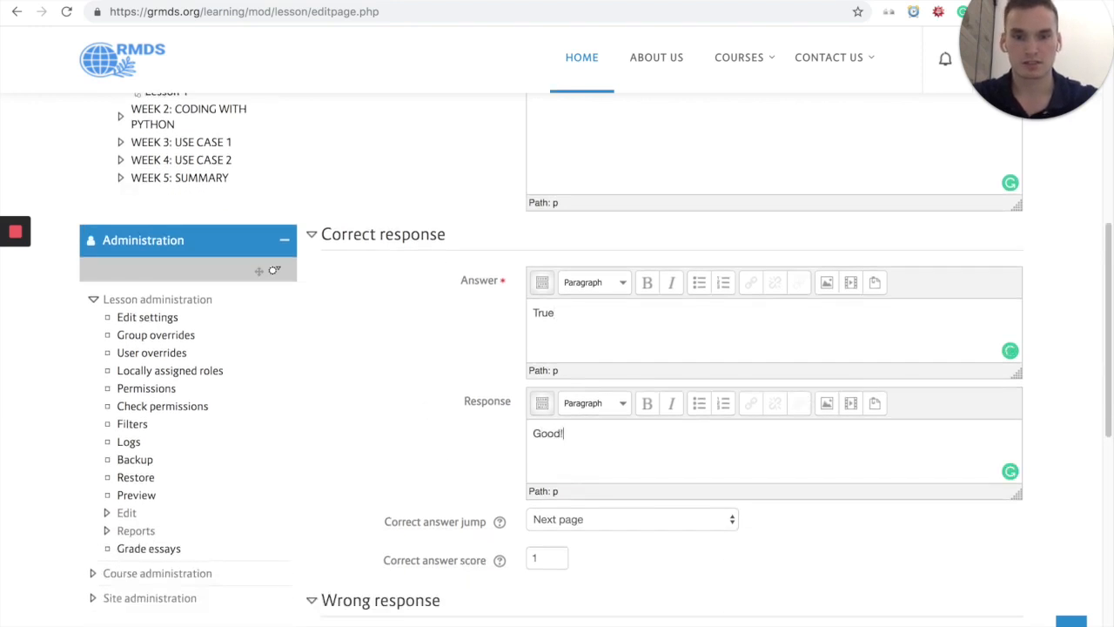
# Step: Set the correct answer score of the Quiz 1 question to 2
pyautogui.scroll(-1, 470, 448)
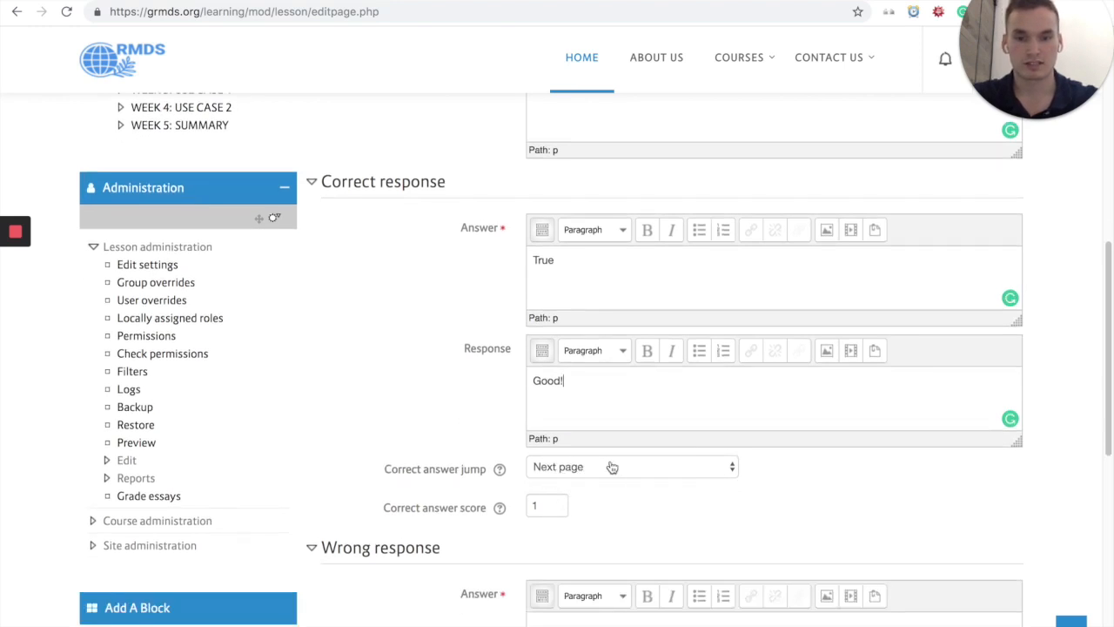
pyautogui.scroll(-1, 584, 506)
pyautogui.click(561, 497)
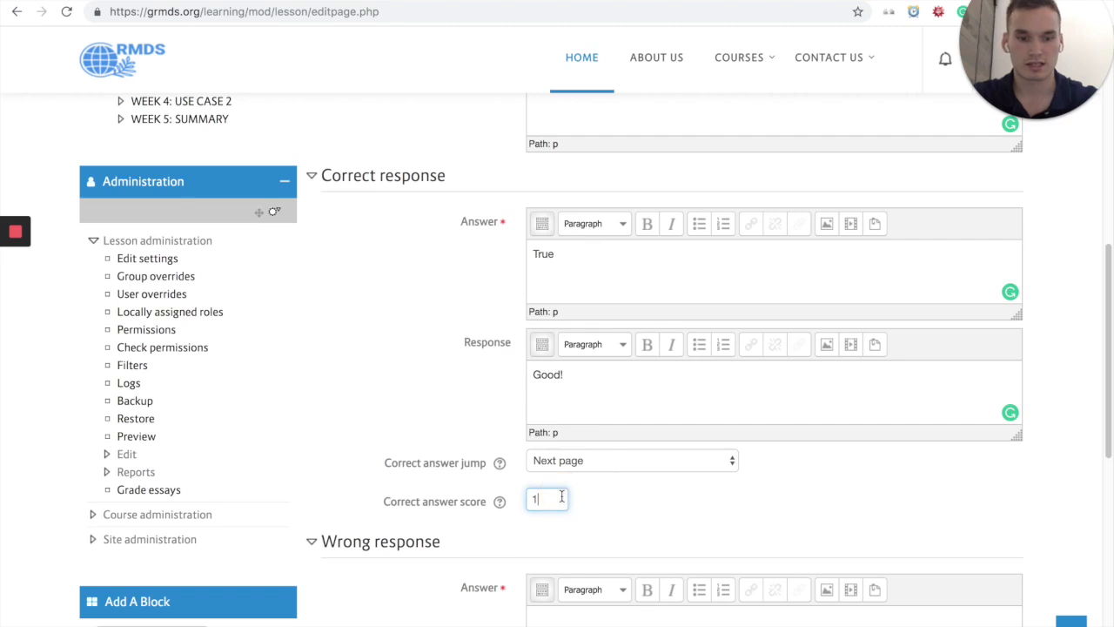
pyautogui.scroll(-5, 588, 493)
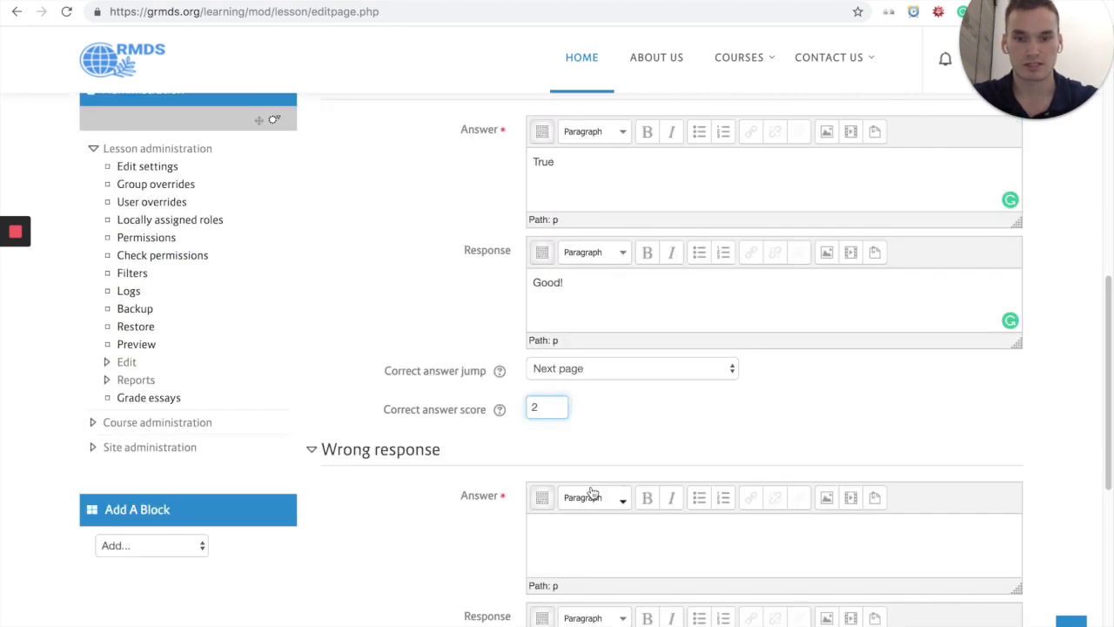
# Step: Fill in the question's wrong response with the answer "False" and the response text "Try again!"
pyautogui.click(643, 406)
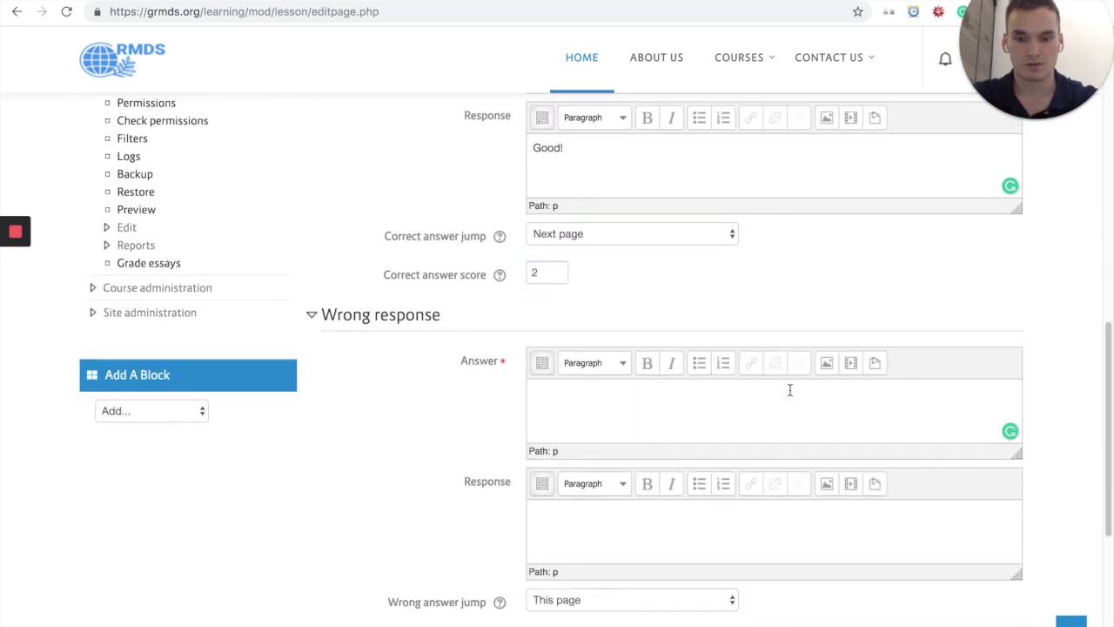
pyautogui.click(627, 528)
pyautogui.scroll(-1, 431, 536)
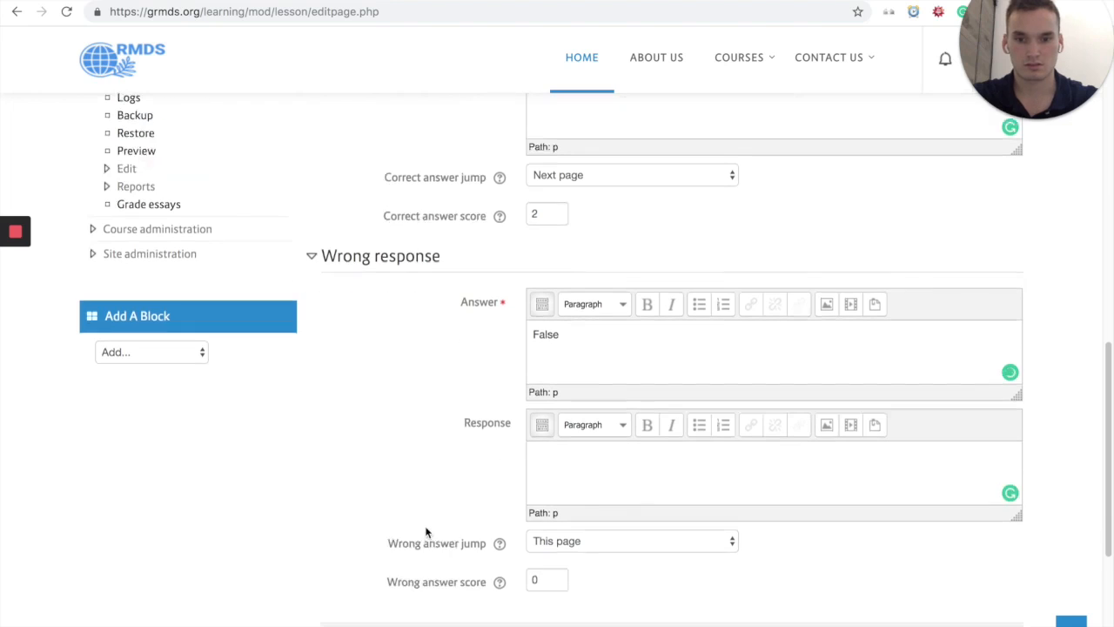
pyautogui.write('Try again!')
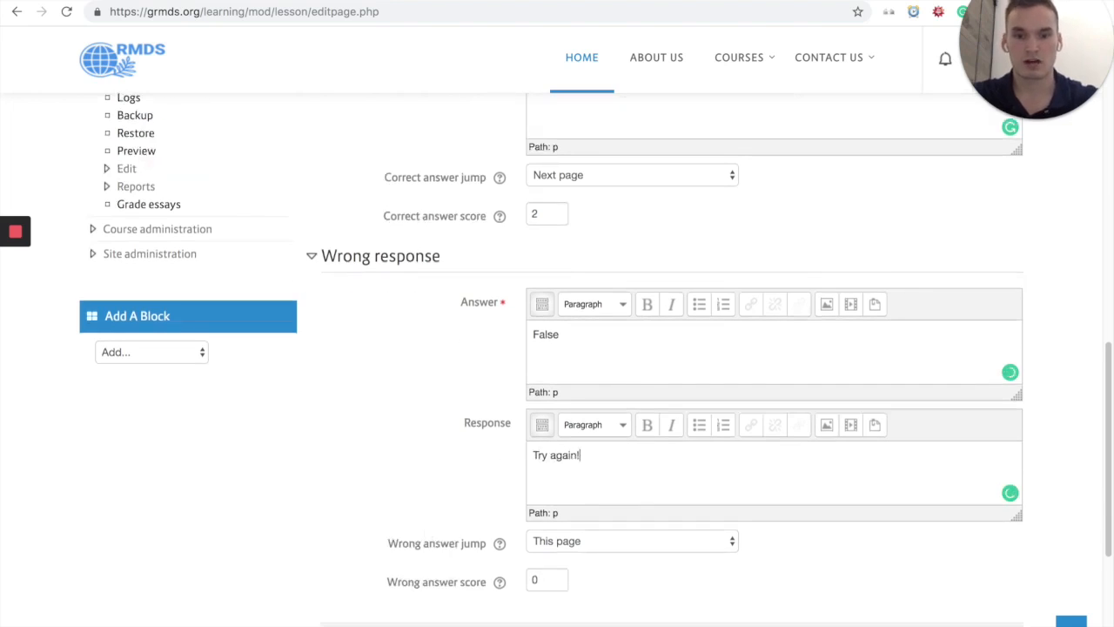
pyautogui.scroll(-1, 452, 472)
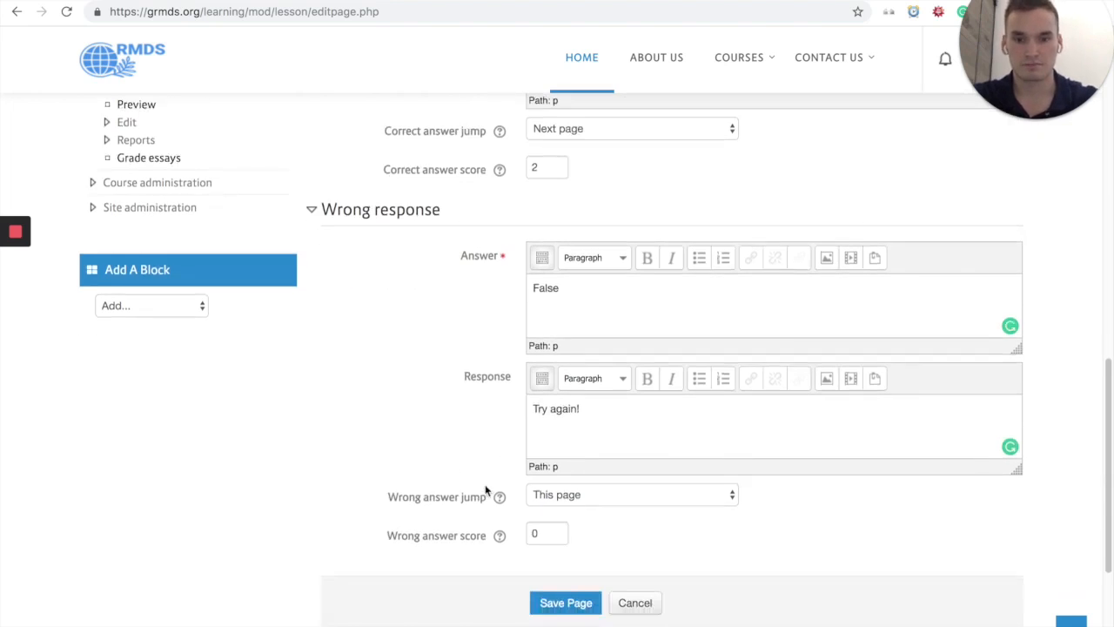
# Step: Set the wrong answer jump to Next page and save the question page
pyautogui.click(591, 478)
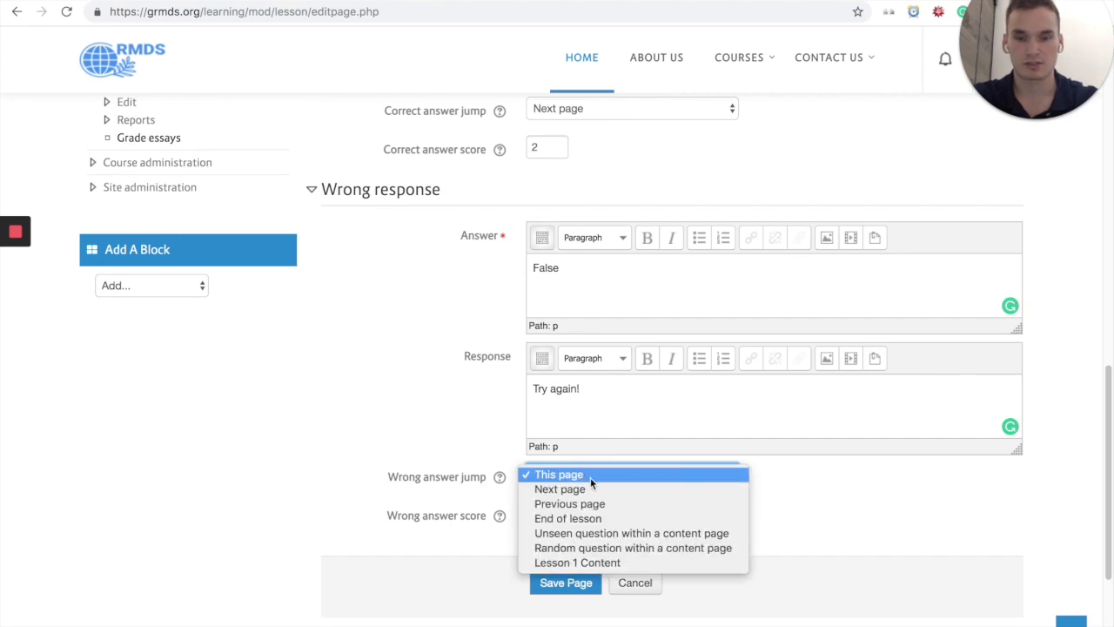
pyautogui.click(581, 489)
pyautogui.scroll(-3, 766, 455)
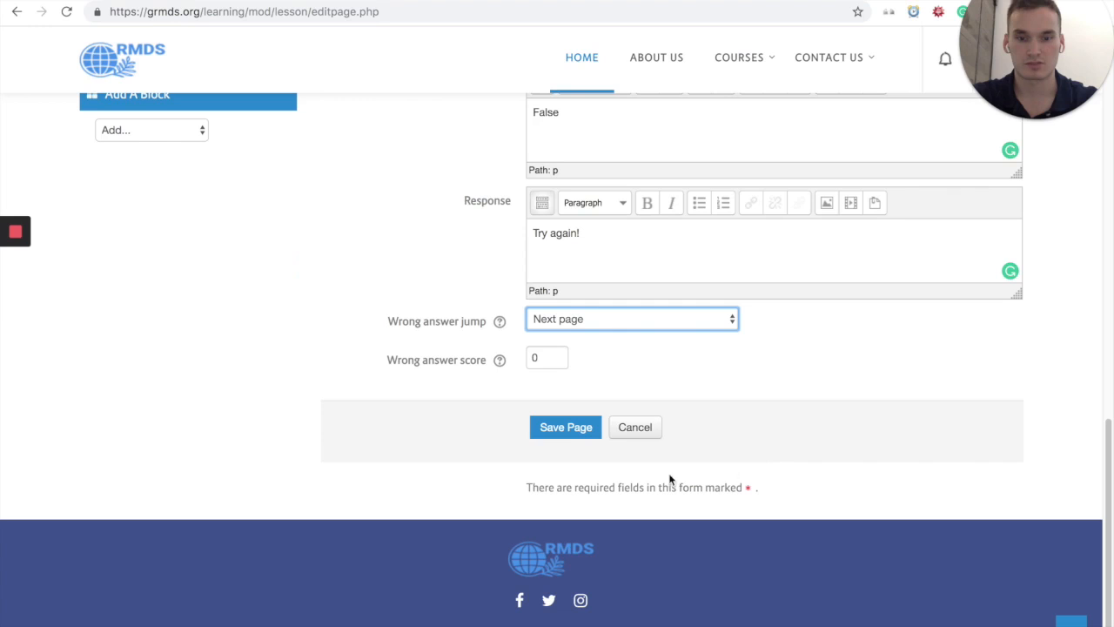
pyautogui.click(566, 430)
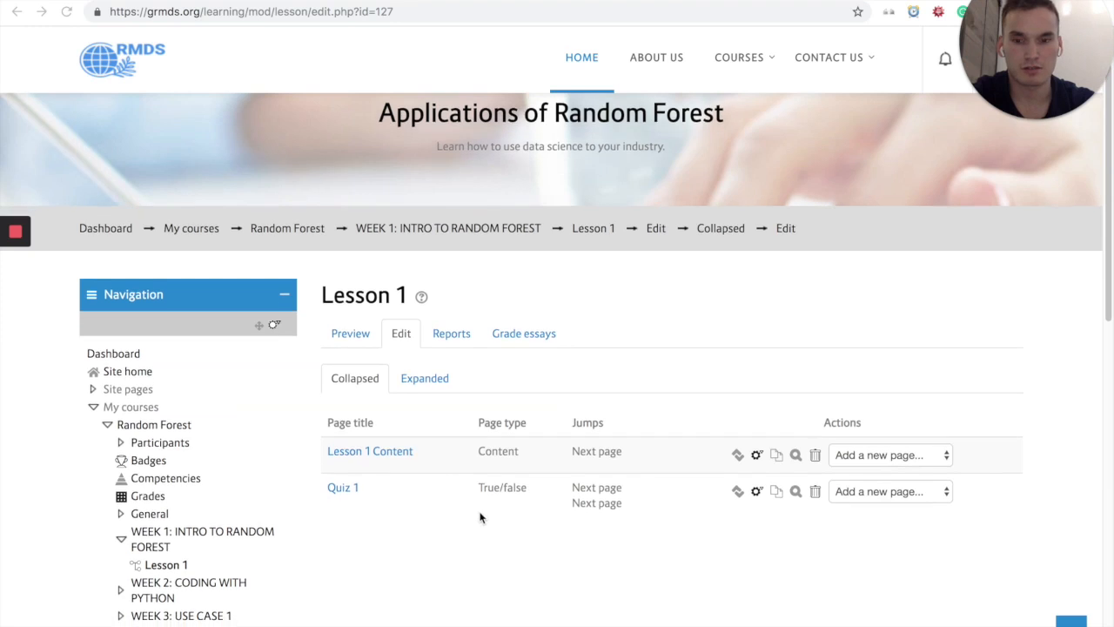
# Step: Preview Lesson 1 from its beginning, review the Lesson 1 Content page, and continue to the quiz question
pyautogui.click(351, 338)
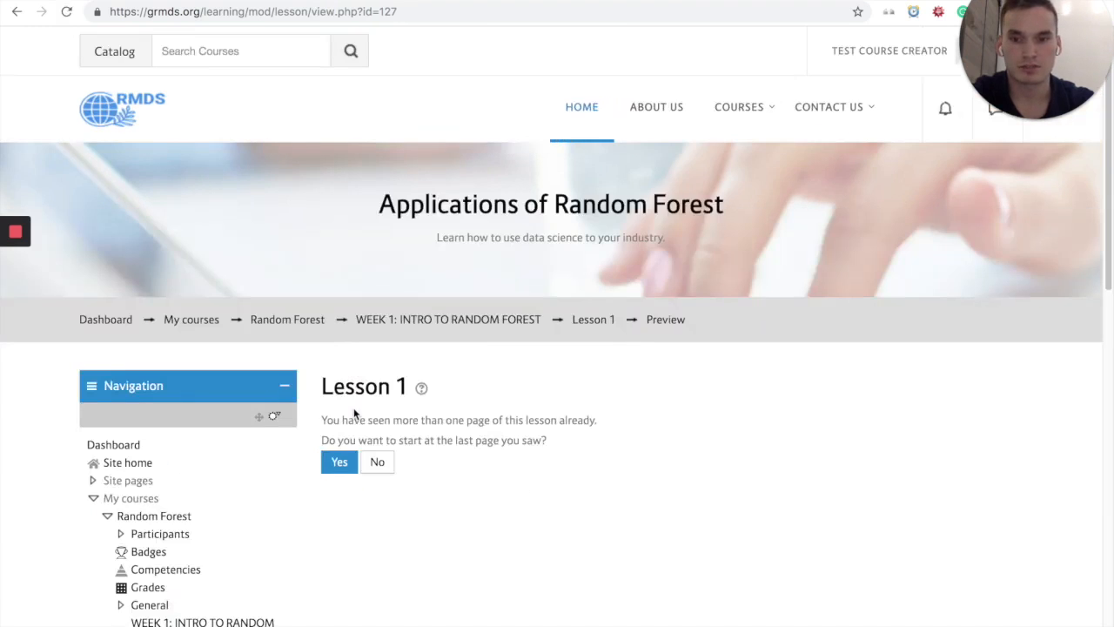
pyautogui.scroll(-1, 393, 414)
pyautogui.click(339, 439)
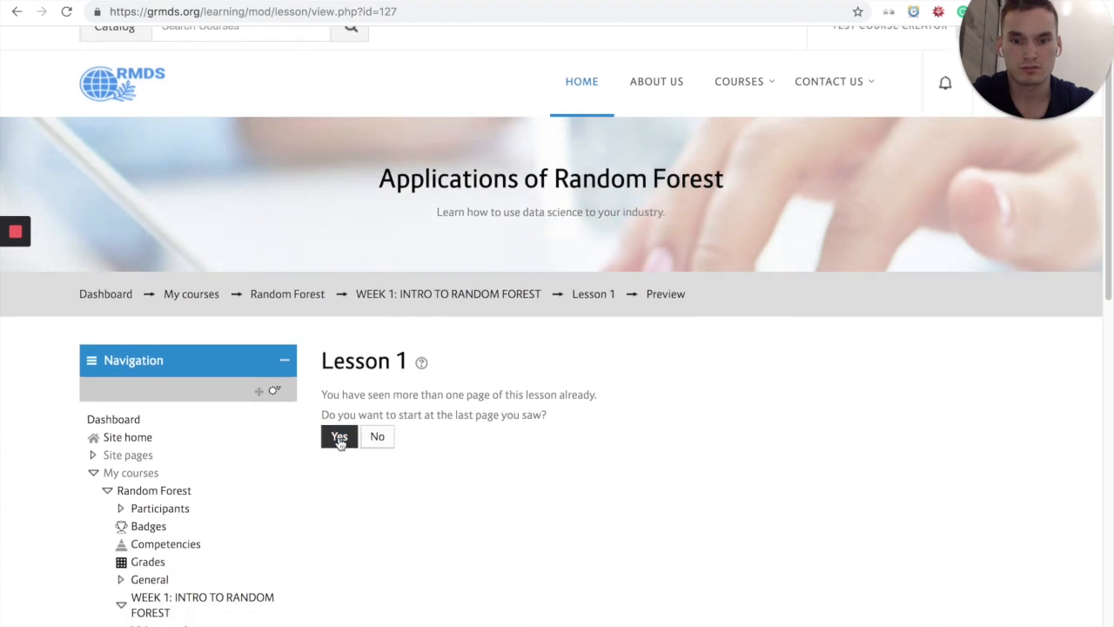
pyautogui.click(374, 437)
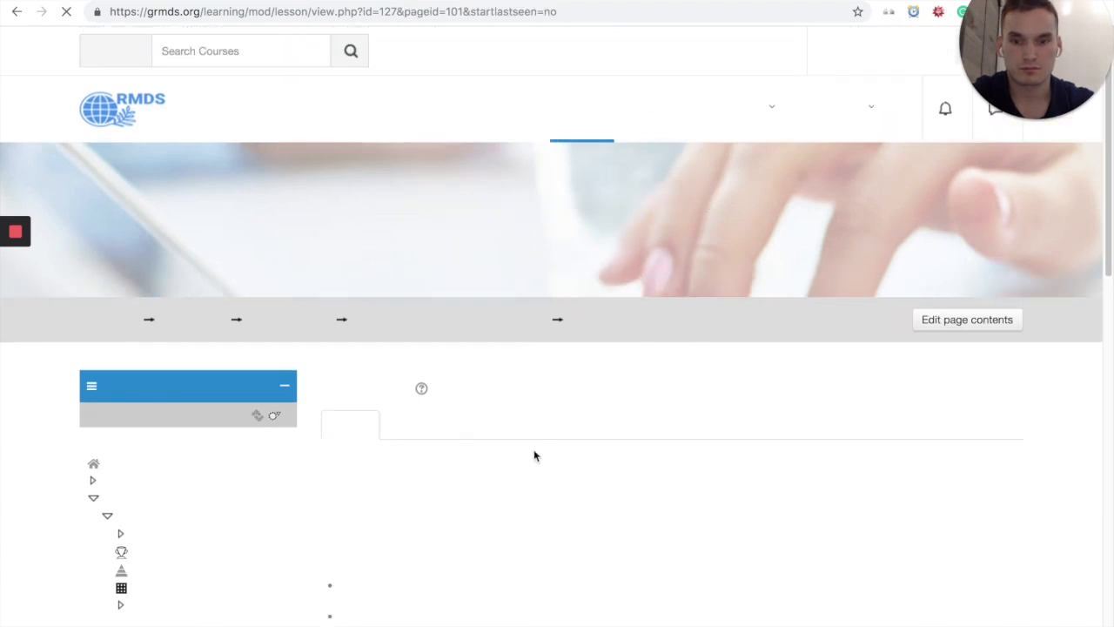
pyautogui.scroll(-3, 542, 418)
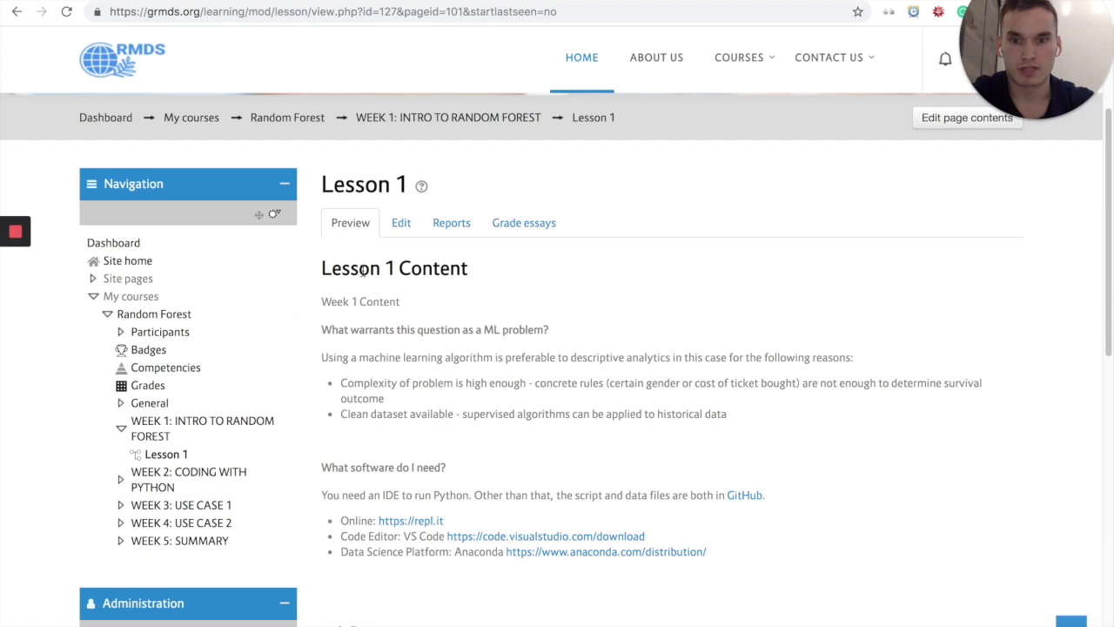
pyautogui.scroll(-8, 524, 364)
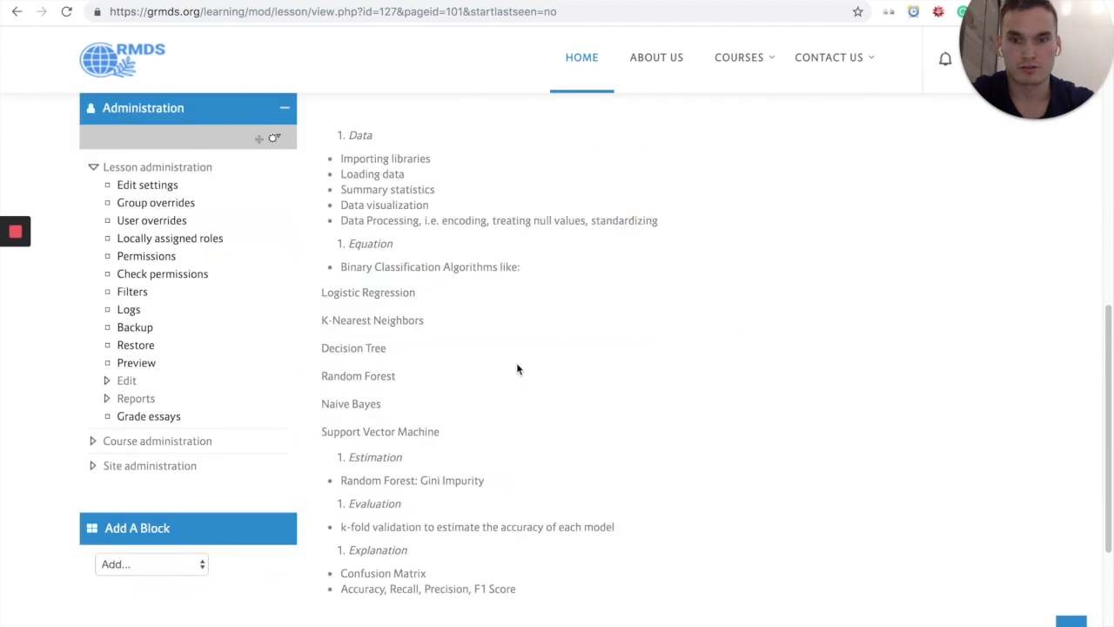
pyautogui.scroll(-2, 516, 368)
pyautogui.click(354, 440)
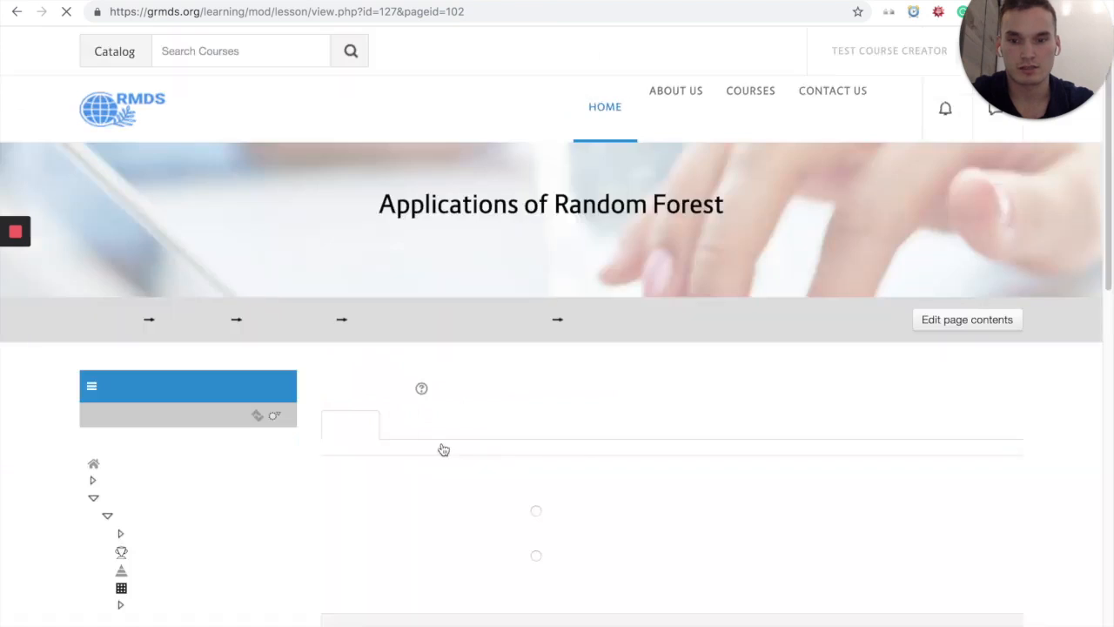
# Step: Test the quiz question by submitting the answer True, check the response, and continue to the end of the lesson
pyautogui.scroll(-1, 495, 430)
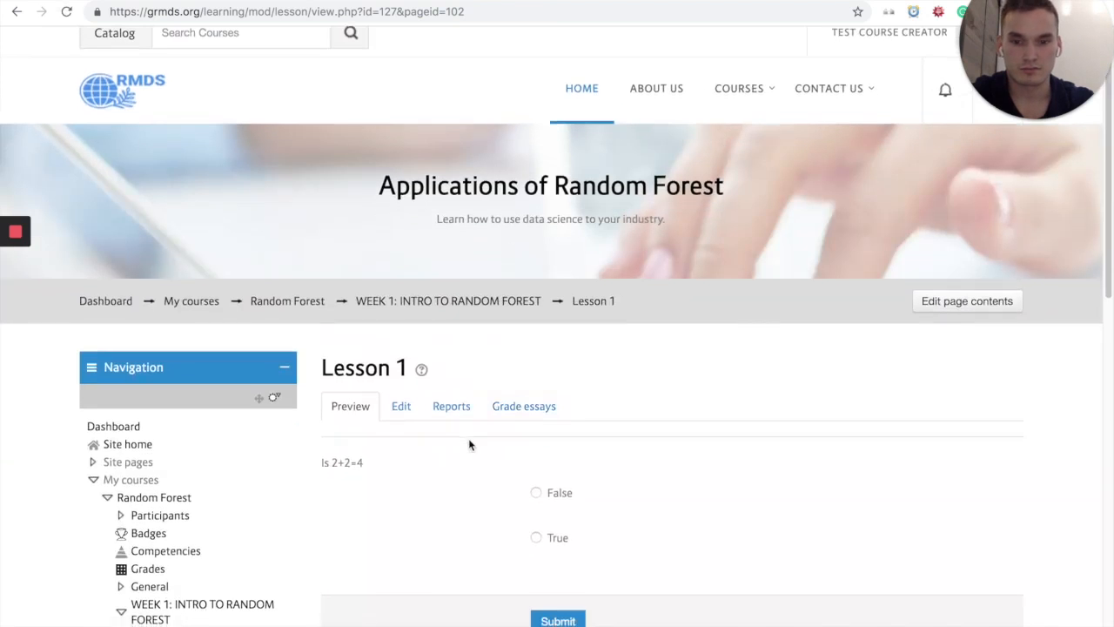
pyautogui.scroll(-1, 532, 438)
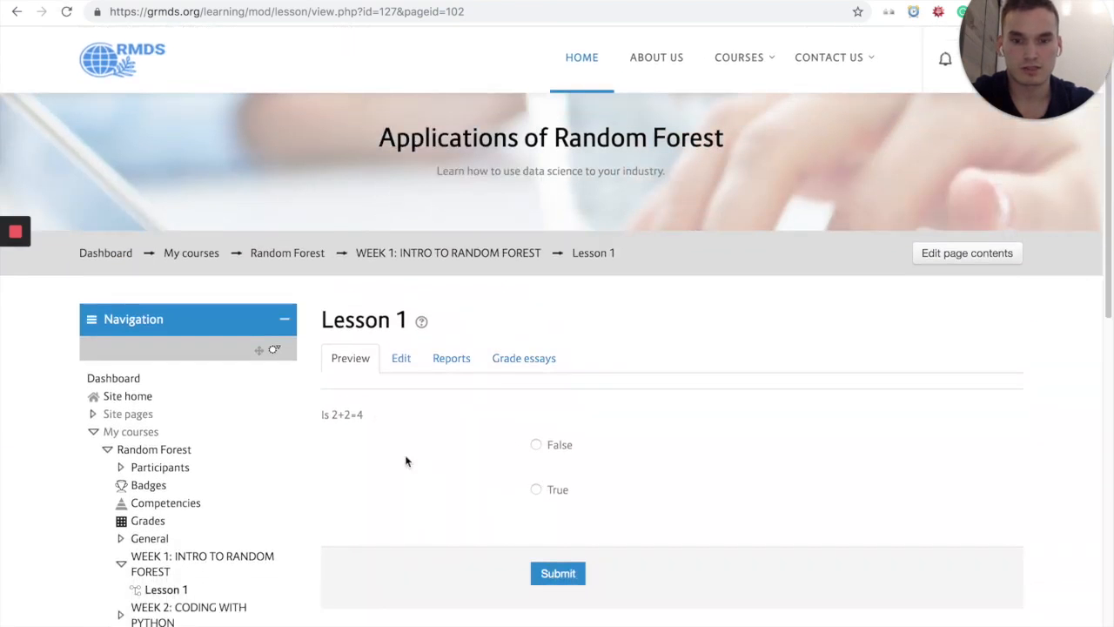
pyautogui.click(536, 489)
pyautogui.click(555, 575)
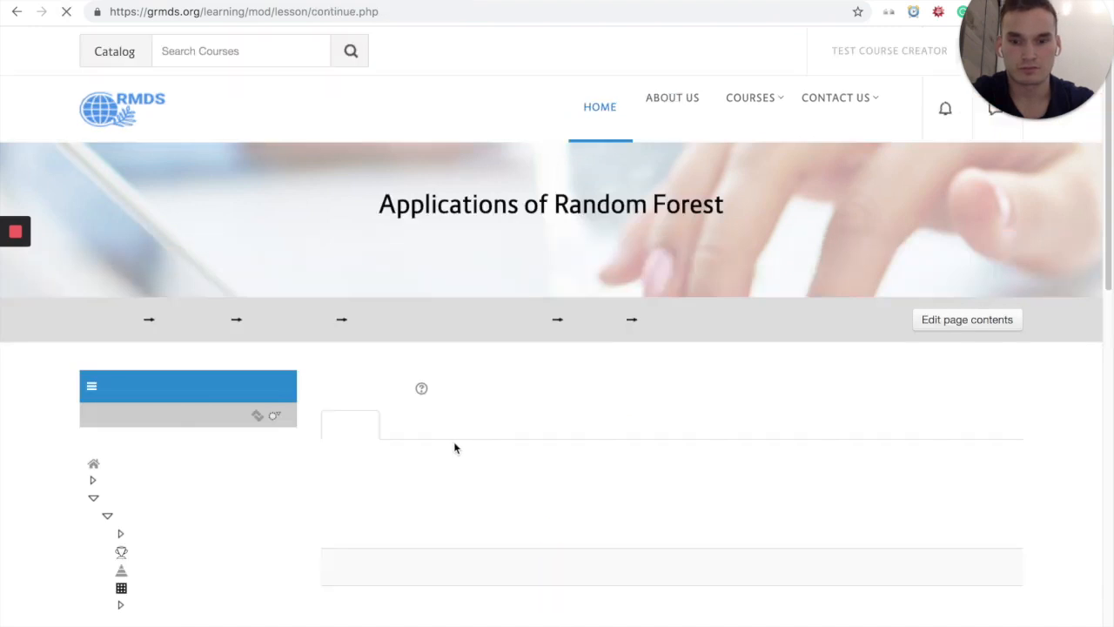
pyautogui.scroll(-1, 533, 435)
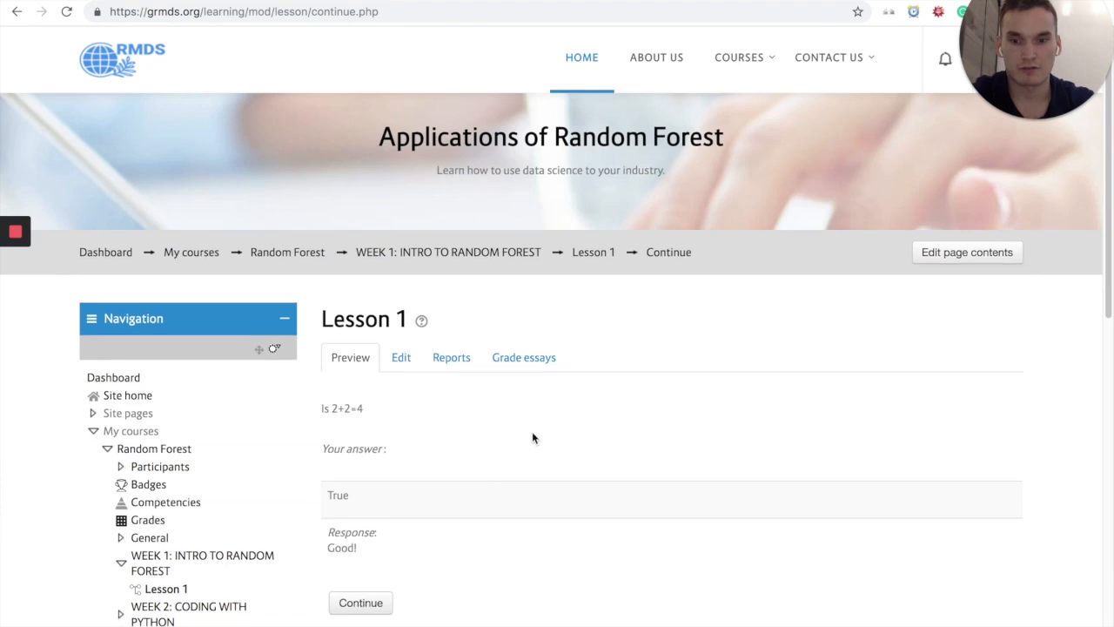
pyautogui.scroll(-2, 403, 530)
pyautogui.click(383, 513)
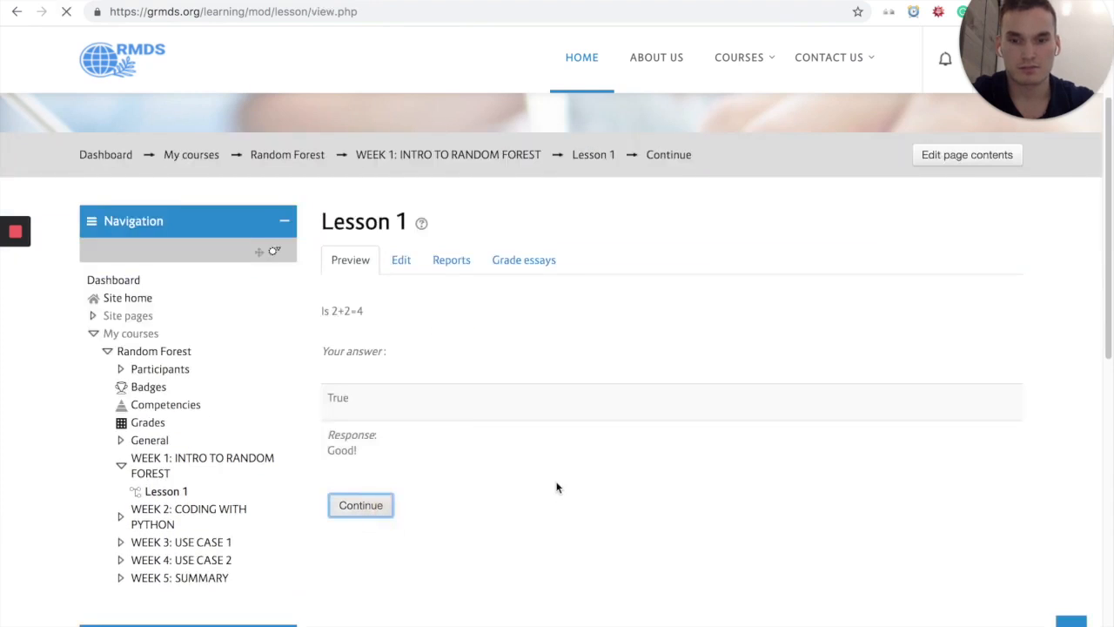
# Step: Leave the lesson preview and return to the "WEEK 1: INTRO TO RANDOM FOREST" section of the course page
pyautogui.scroll(-1, 560, 487)
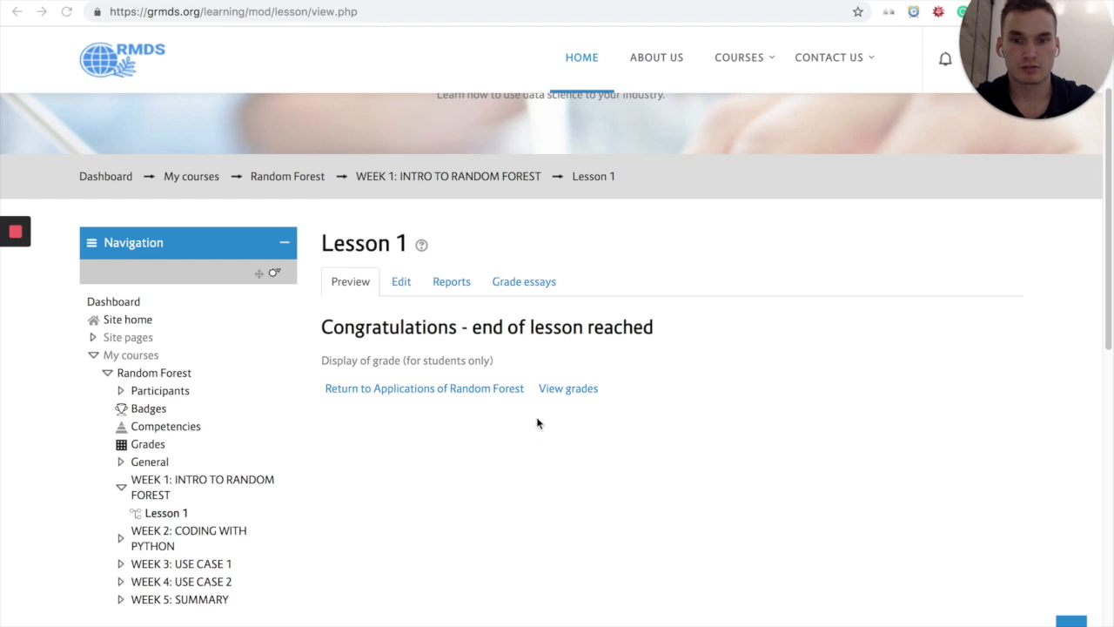
pyautogui.scroll(-1, 537, 423)
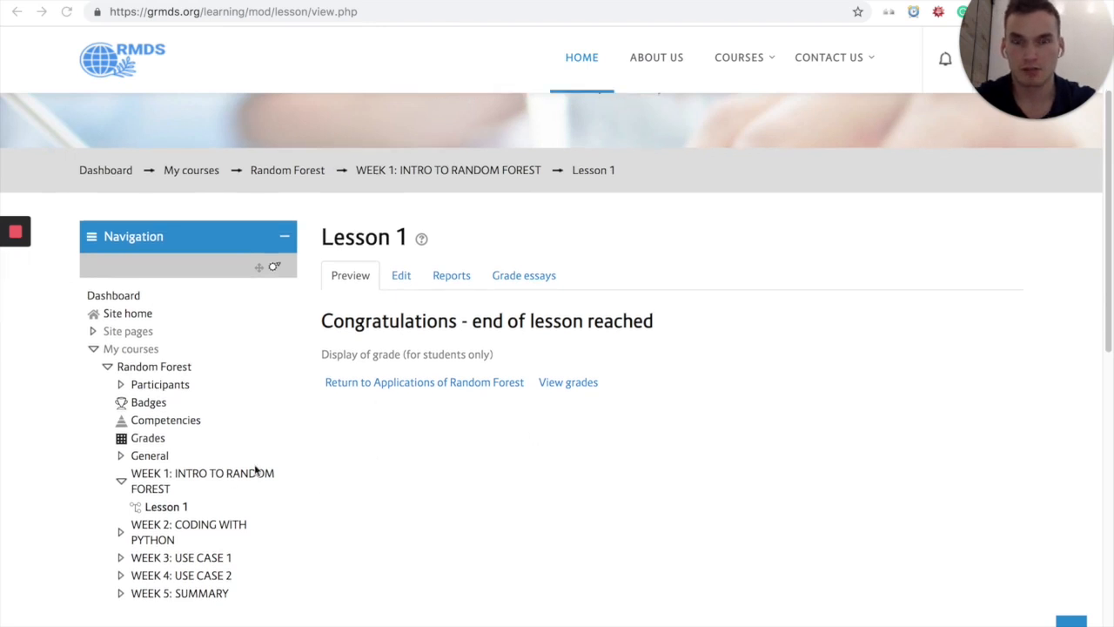
pyautogui.click(425, 463)
pyautogui.scroll(-1, 324, 438)
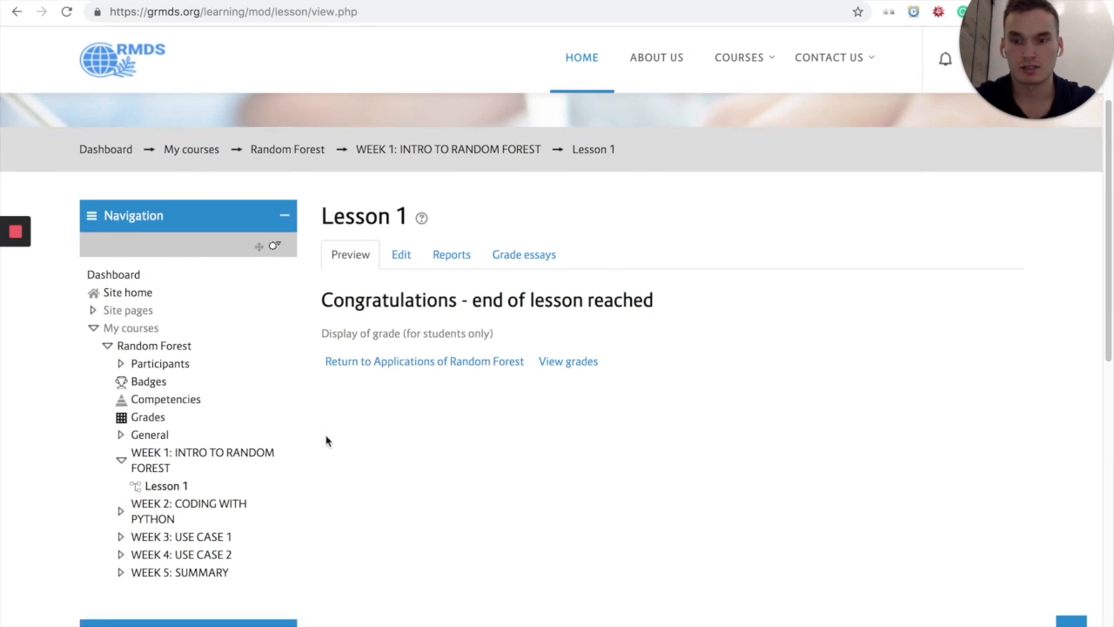
pyautogui.click(159, 467)
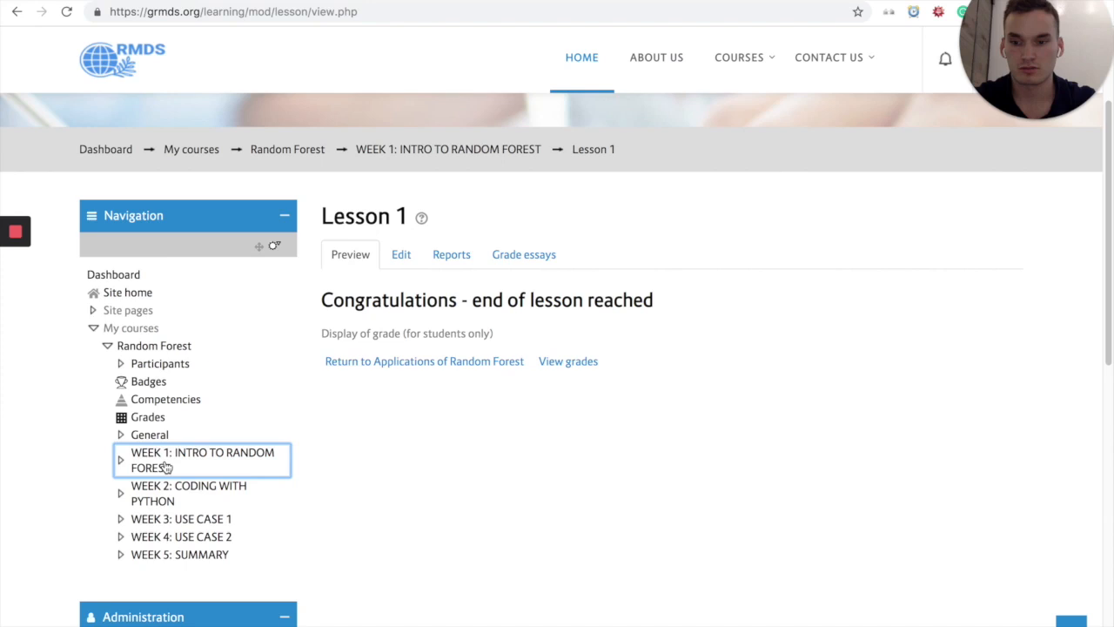
pyautogui.click(168, 467)
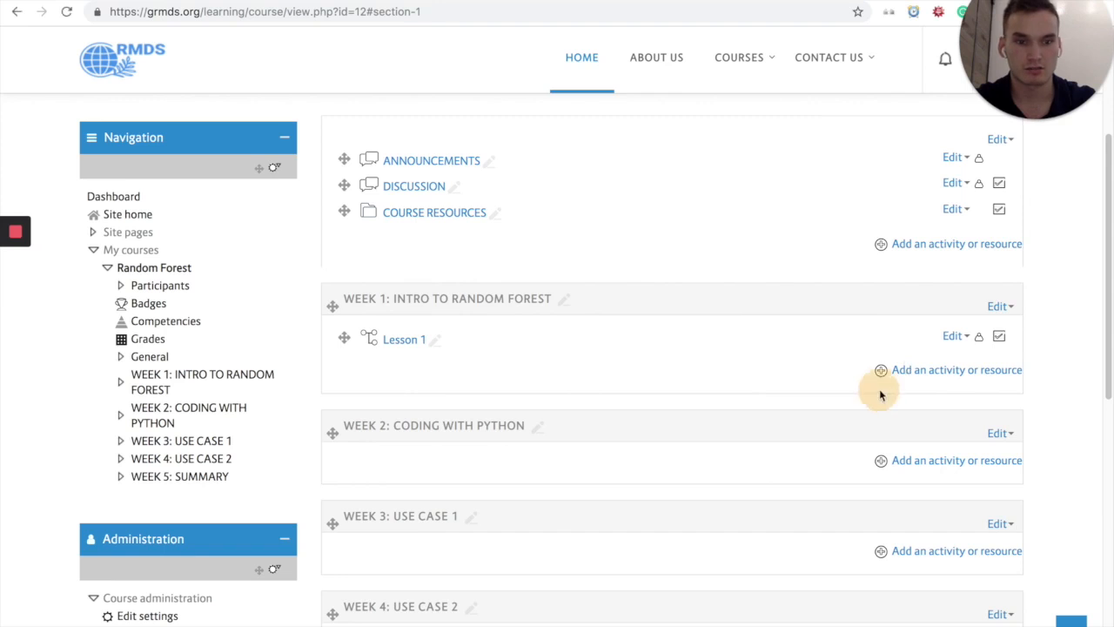
# Step: Add a new Assignment activity to the "WEEK 1: INTRO TO RANDOM FOREST" section
pyautogui.click(923, 369)
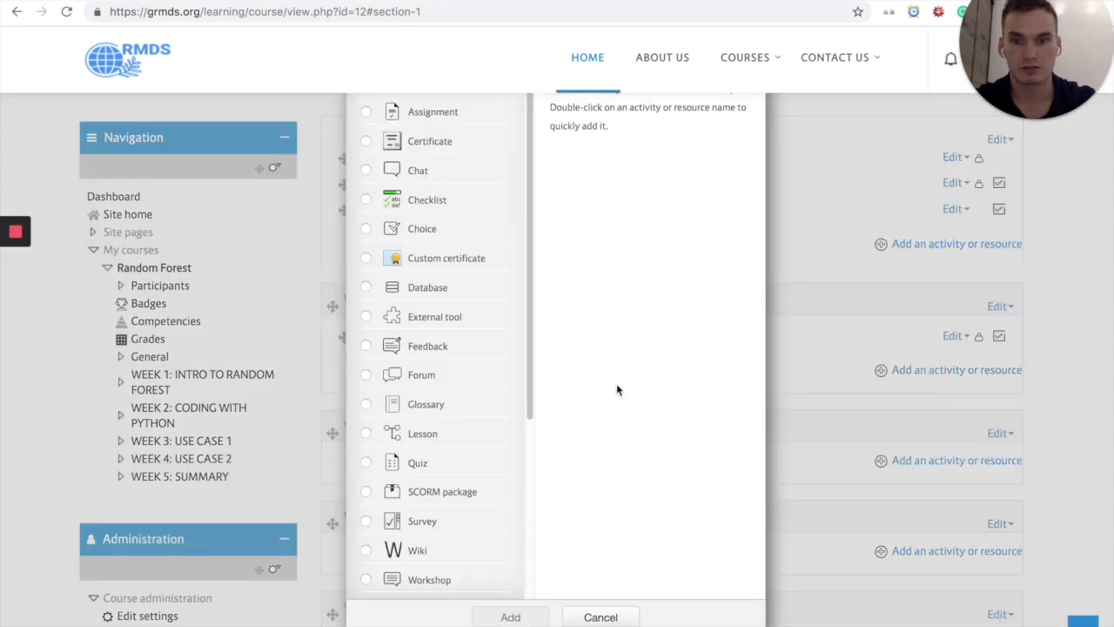
pyautogui.click(427, 116)
pyautogui.click(514, 617)
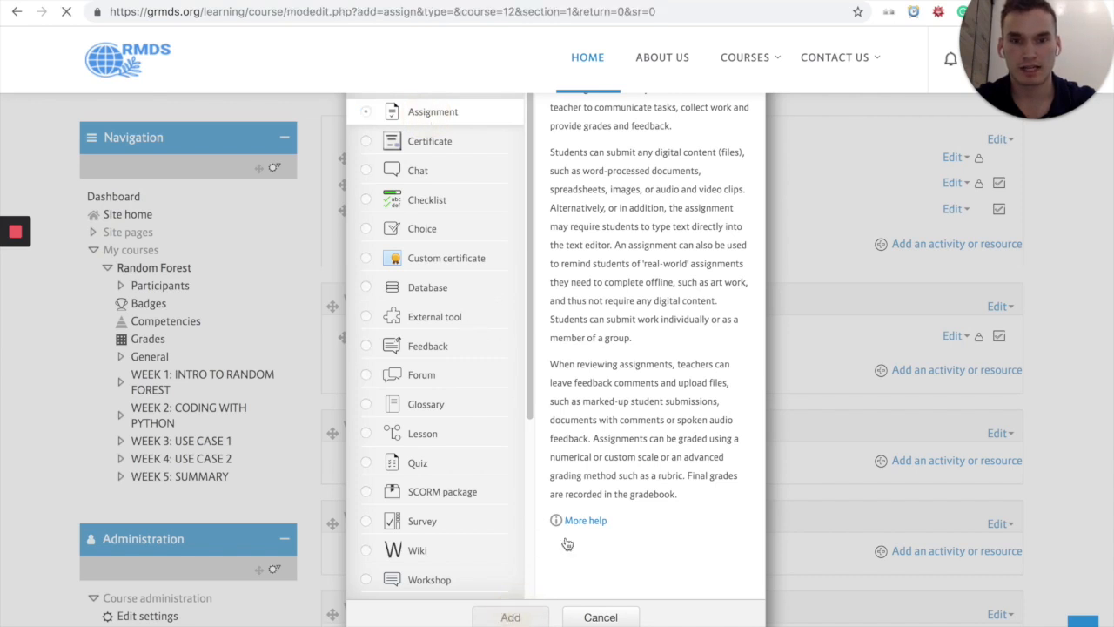
# Step: Name the assignment "Chapter 2 Reading Summary and Analysis"
pyautogui.scroll(-2, 508, 436)
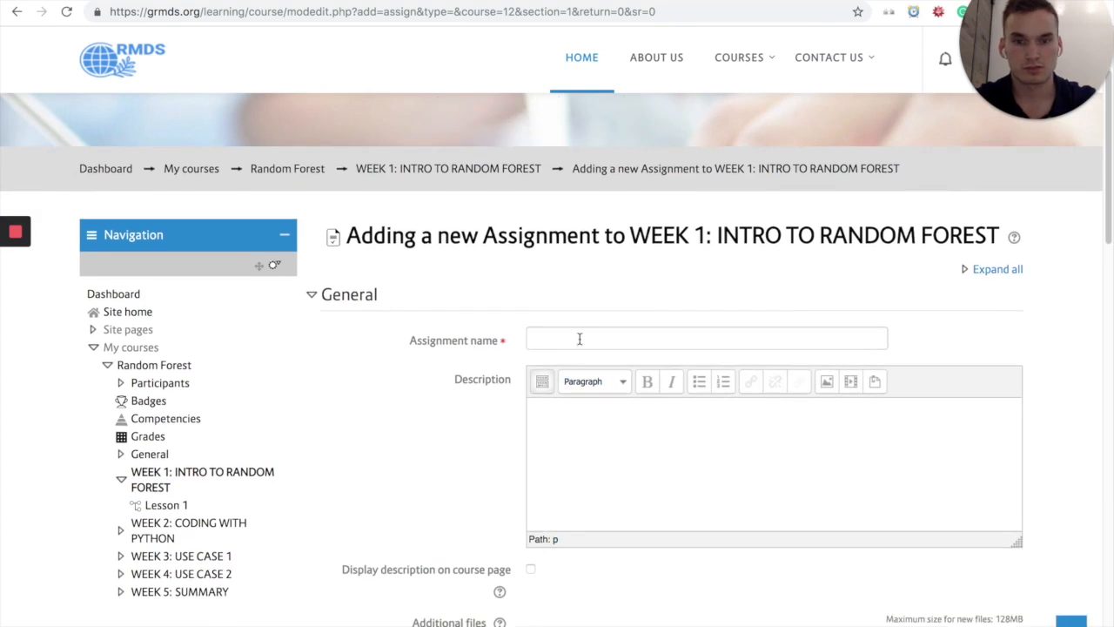
pyautogui.click(577, 341)
pyautogui.click(689, 299)
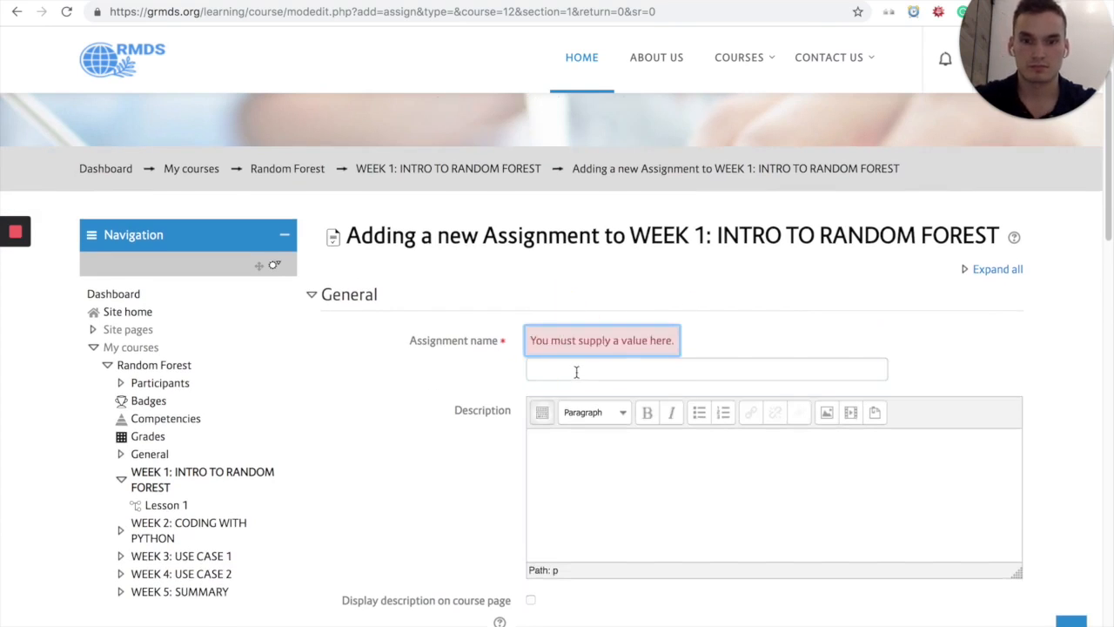
pyautogui.click(577, 372)
pyautogui.write('Capter 2 Rea')
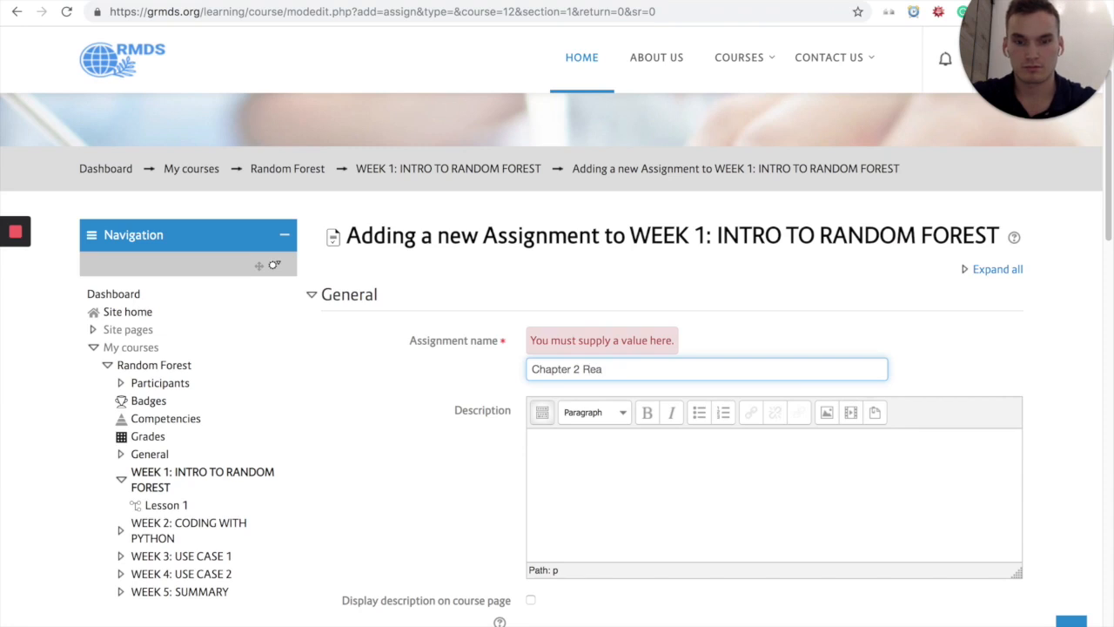
pyautogui.write('mmary and Analysis')
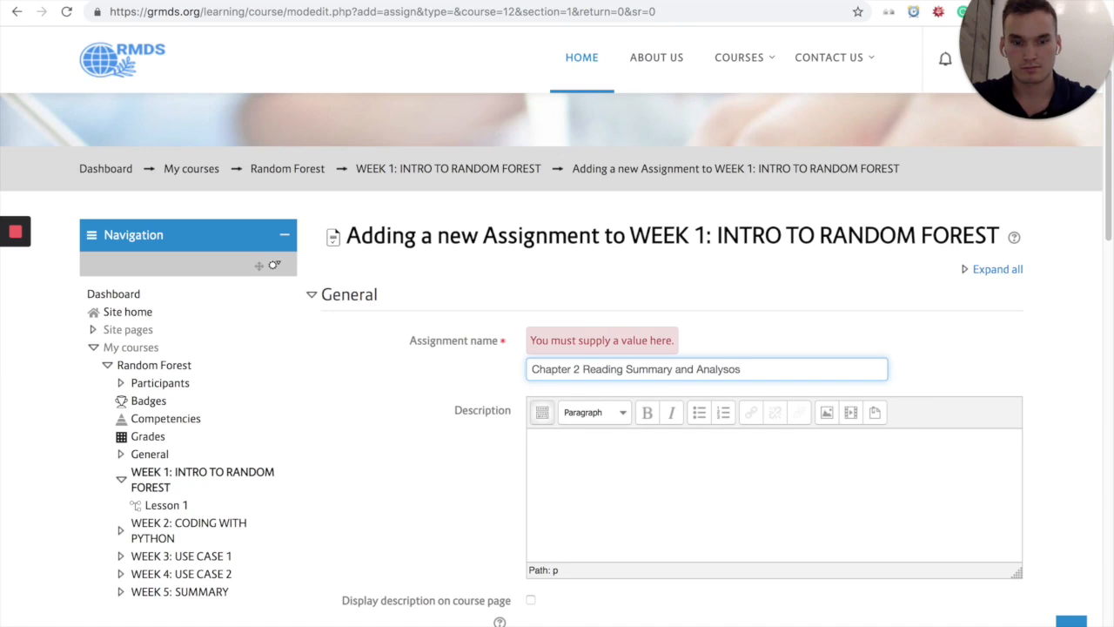
# Step: Enter the assignment description "Read Chapter 2 and summarize then analyze in 500 words."
pyautogui.click(628, 473)
pyautogui.write('R')
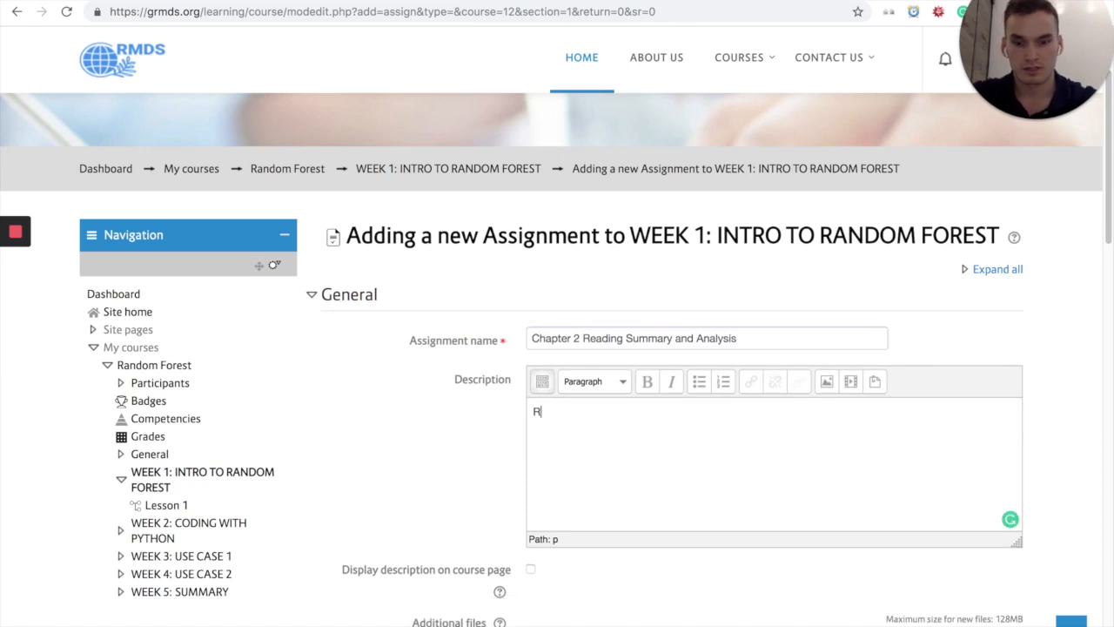
pyautogui.write('ead CHapter 2 and summarize then analyze in 500 words.')
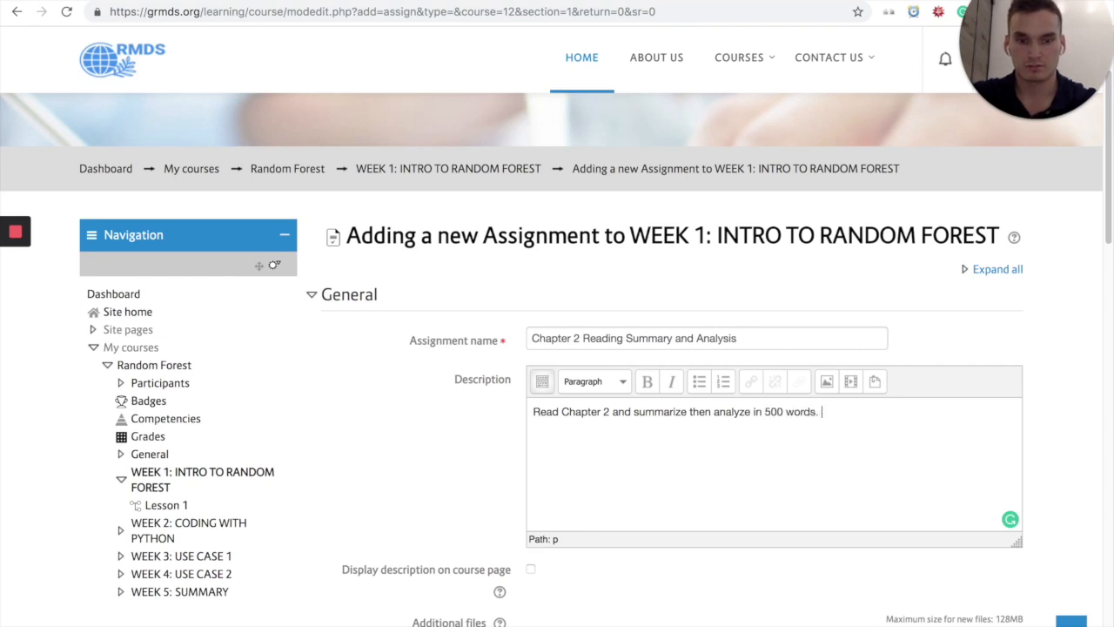
pyautogui.scroll(-3, 705, 421)
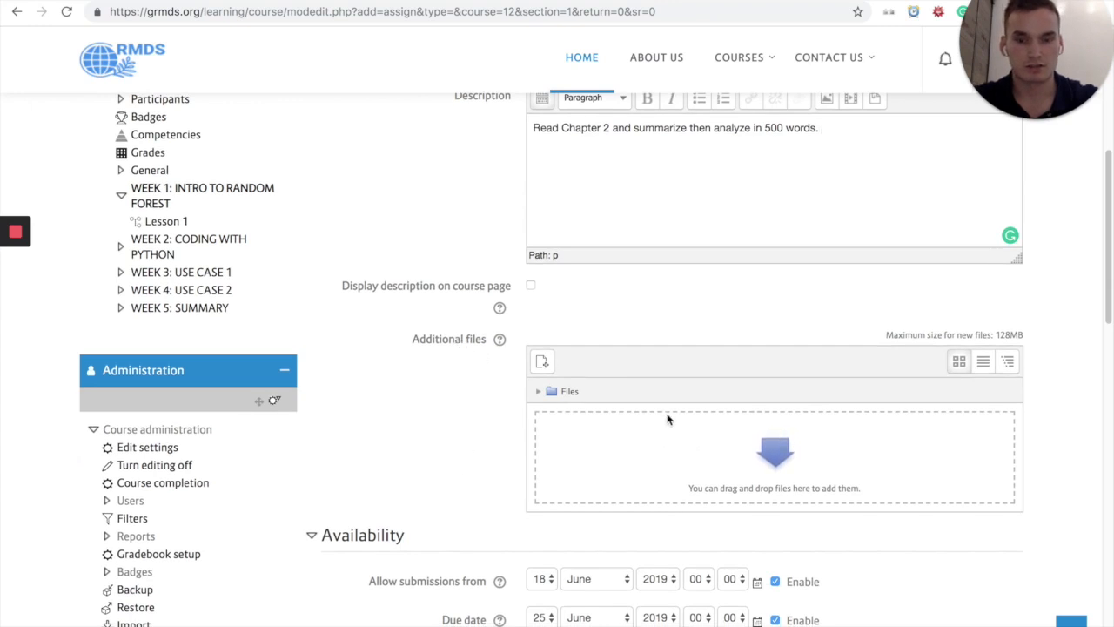
# Step: Allow online text alongside file submissions for the assignment, and save it back to the course page
pyautogui.scroll(-1, 490, 426)
pyautogui.scroll(-6, 490, 426)
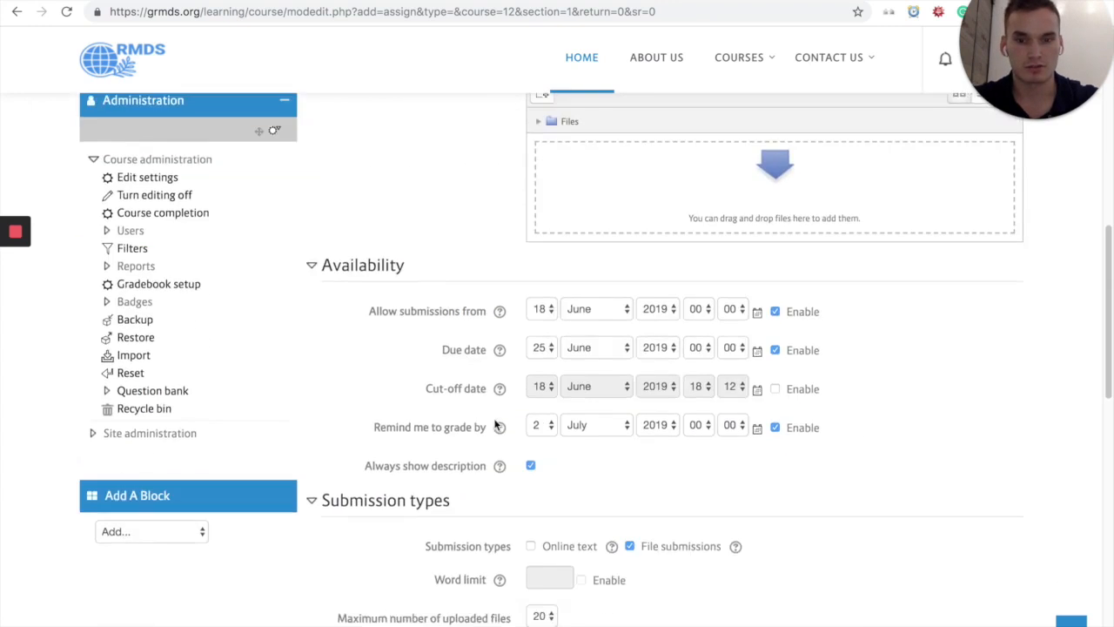
pyautogui.scroll(-3, 726, 352)
pyautogui.scroll(3, 722, 357)
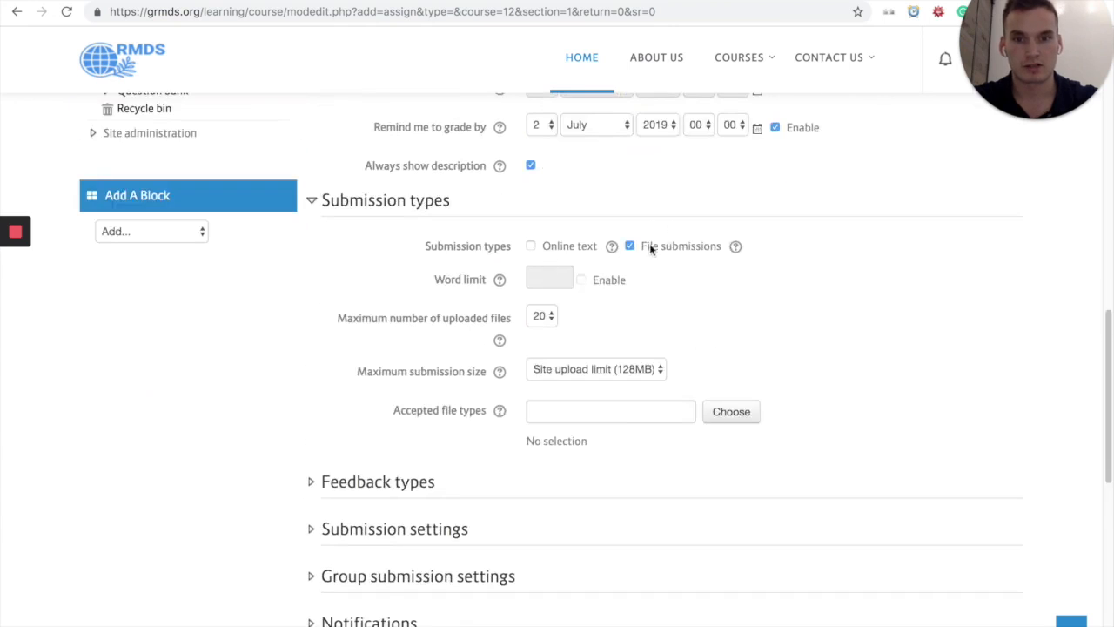
pyautogui.click(530, 246)
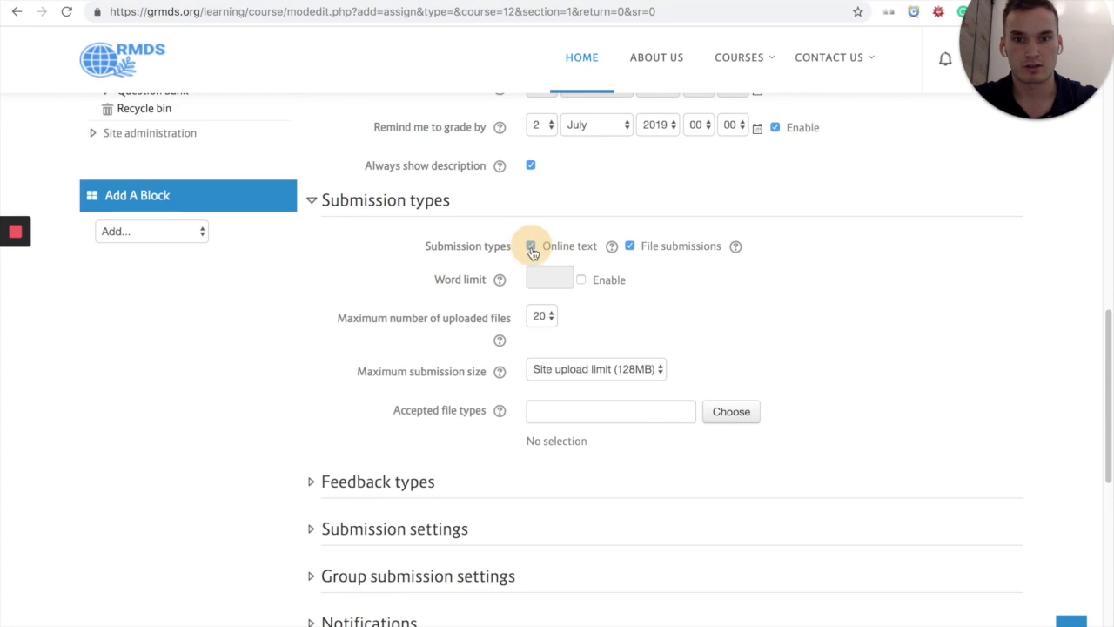
pyautogui.scroll(-6, 750, 336)
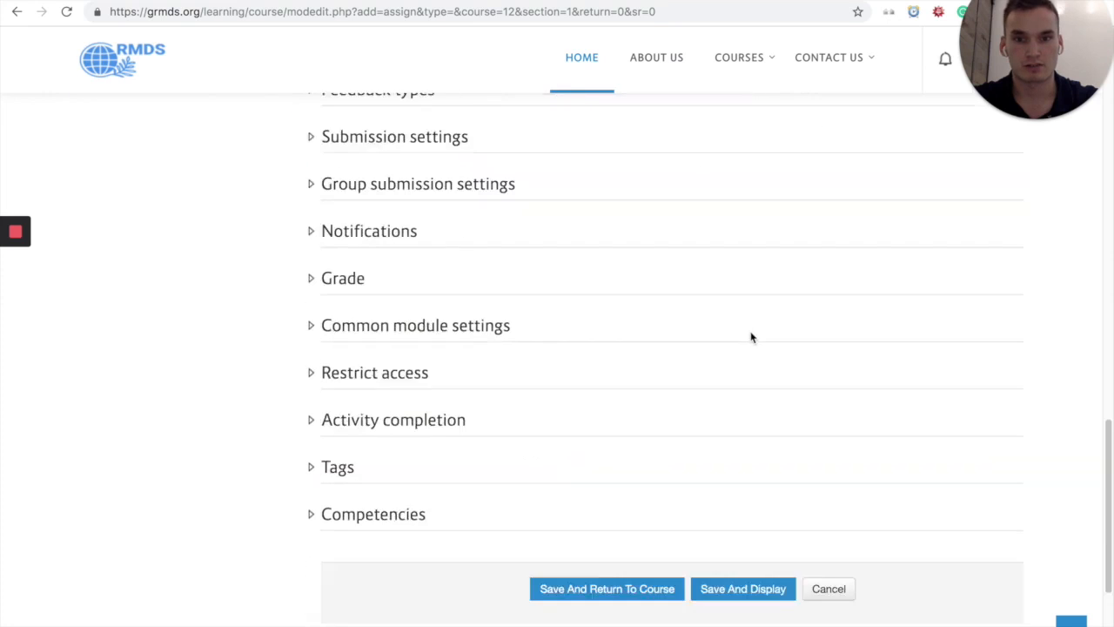
pyautogui.click(630, 468)
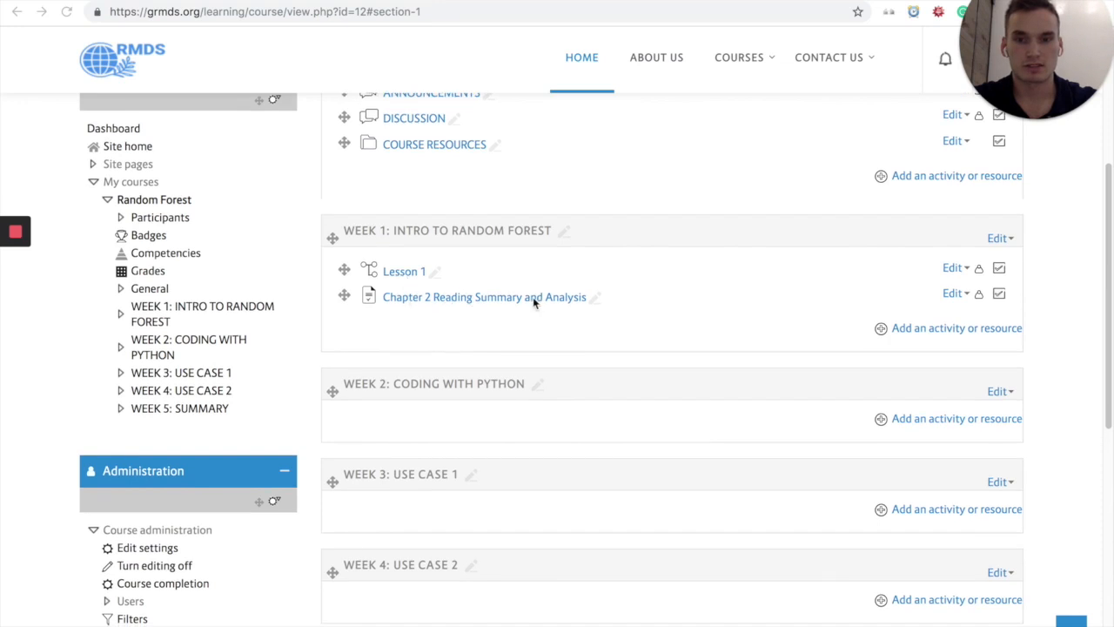
# Step: Open the Random Forest course's gradebook setup and bring its list of grade items into view
pyautogui.scroll(3, 439, 340)
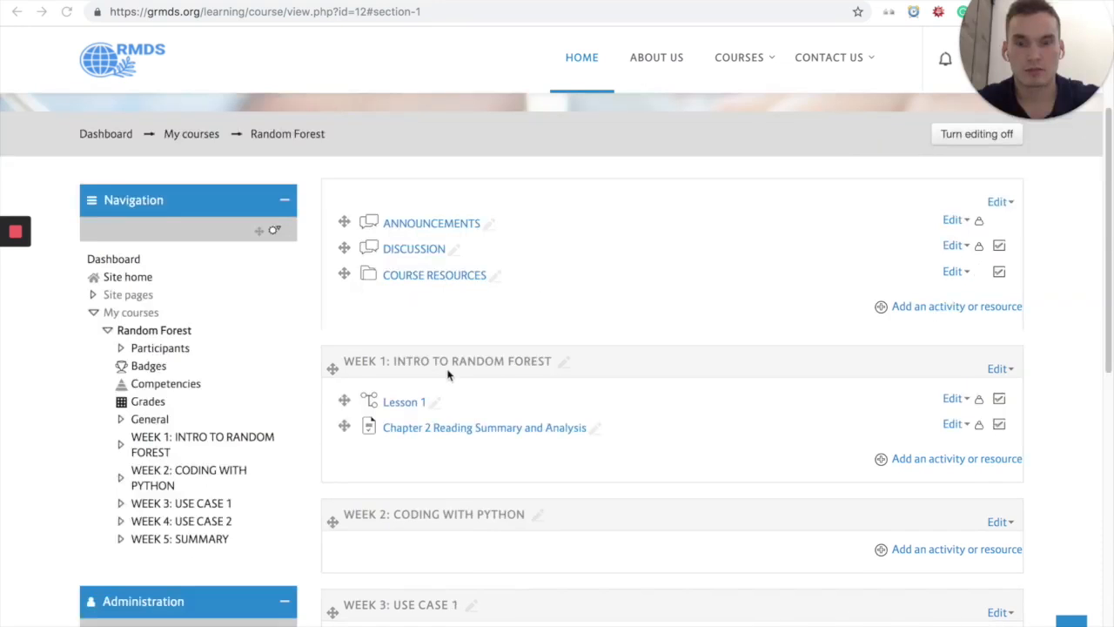
pyautogui.scroll(-3, 396, 378)
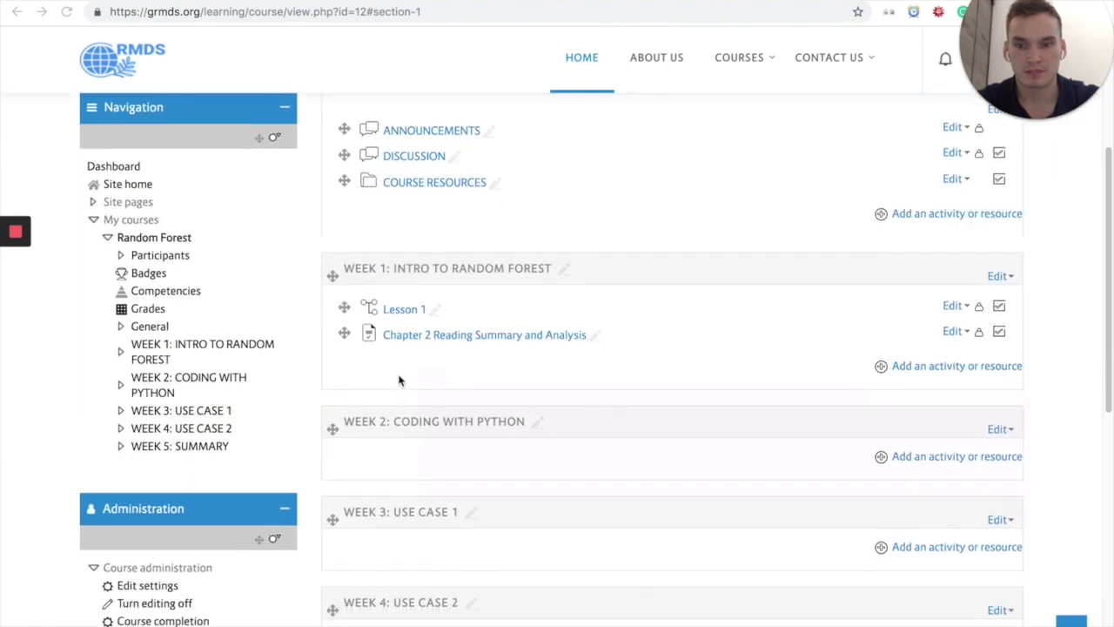
pyautogui.scroll(-4, 398, 380)
pyautogui.click(156, 531)
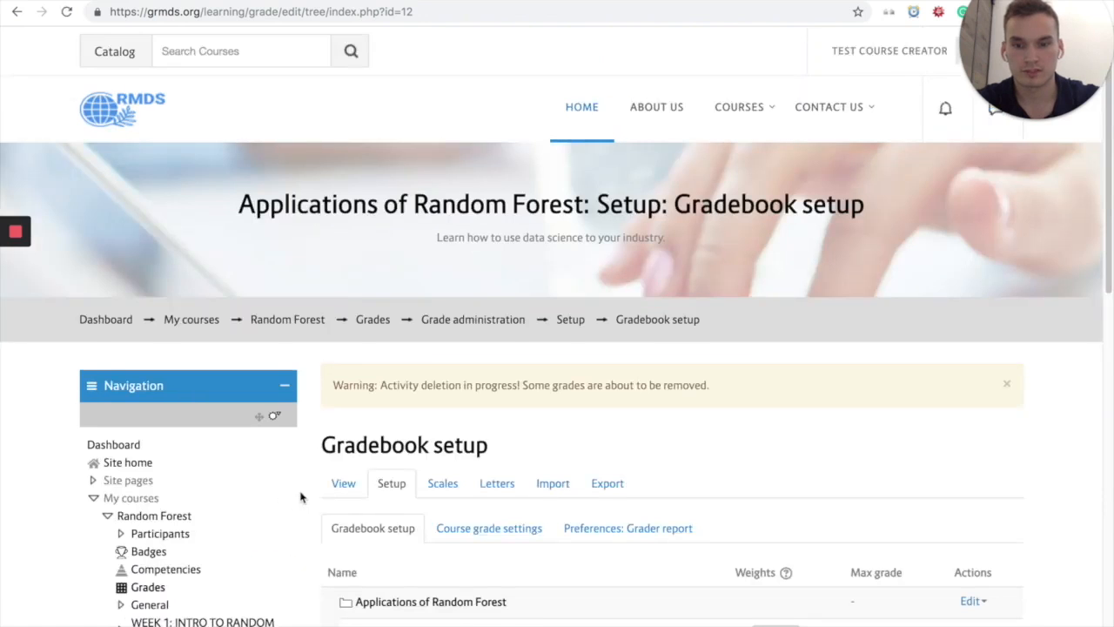
pyautogui.scroll(-2, 300, 497)
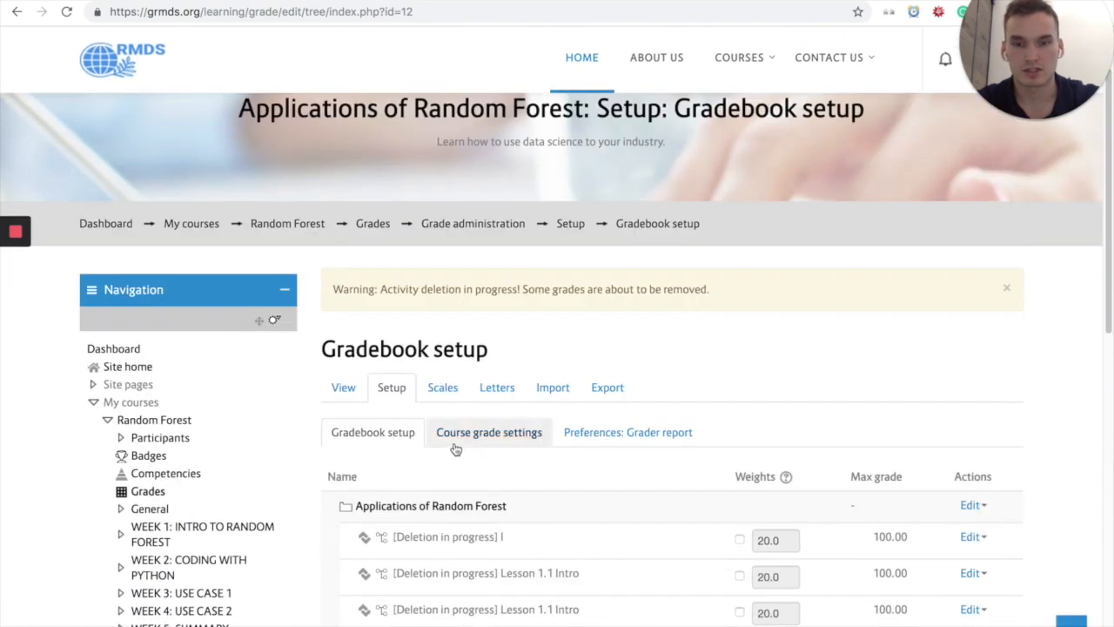
pyautogui.scroll(-5, 478, 435)
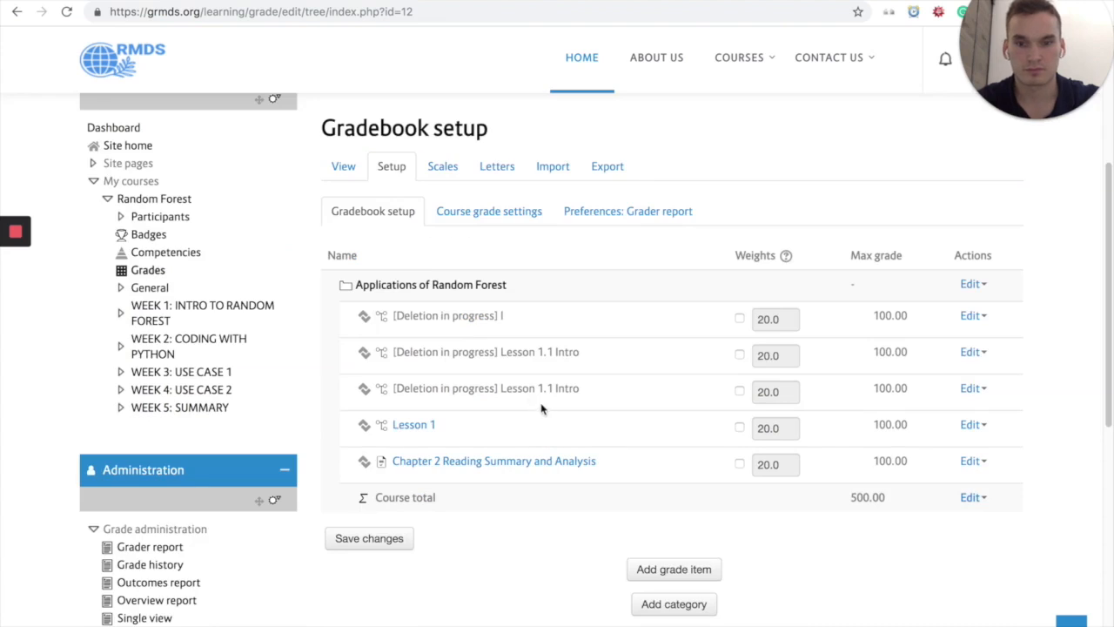
pyautogui.moveTo(16, 278)
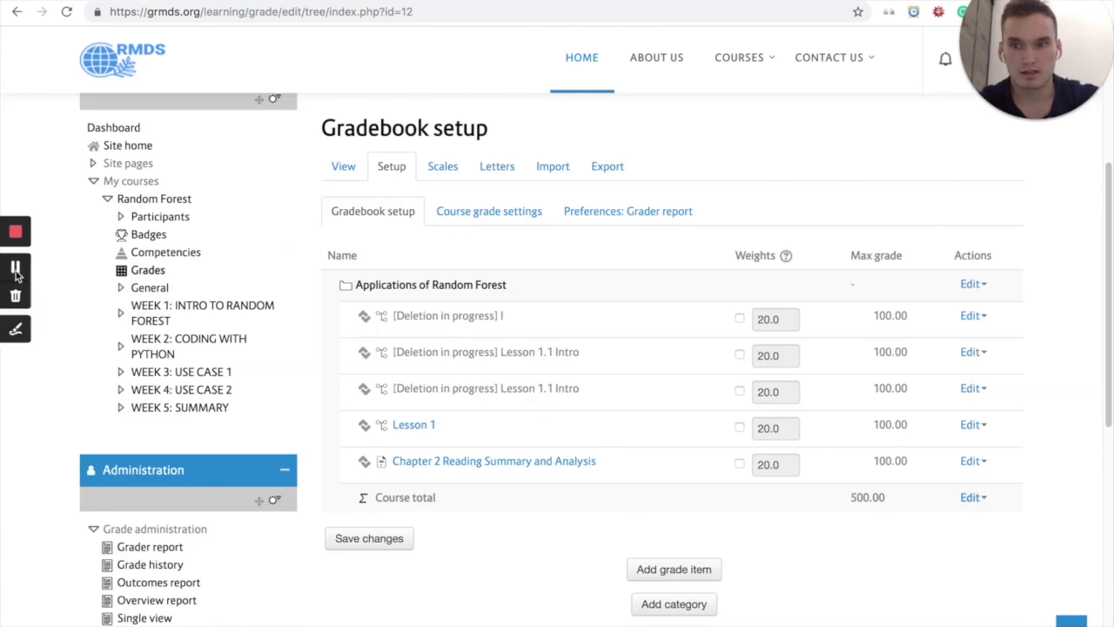
pyautogui.scroll(-2, 19, 287)
pyautogui.click(17, 331)
pyautogui.moveTo(405, 339)
pyautogui.mouseDown()
pyautogui.moveTo(370, 335)
pyautogui.moveTo(313, 385)
pyautogui.moveTo(592, 407)
pyautogui.moveTo(632, 348)
pyautogui.moveTo(397, 318)
pyautogui.mouseUp()
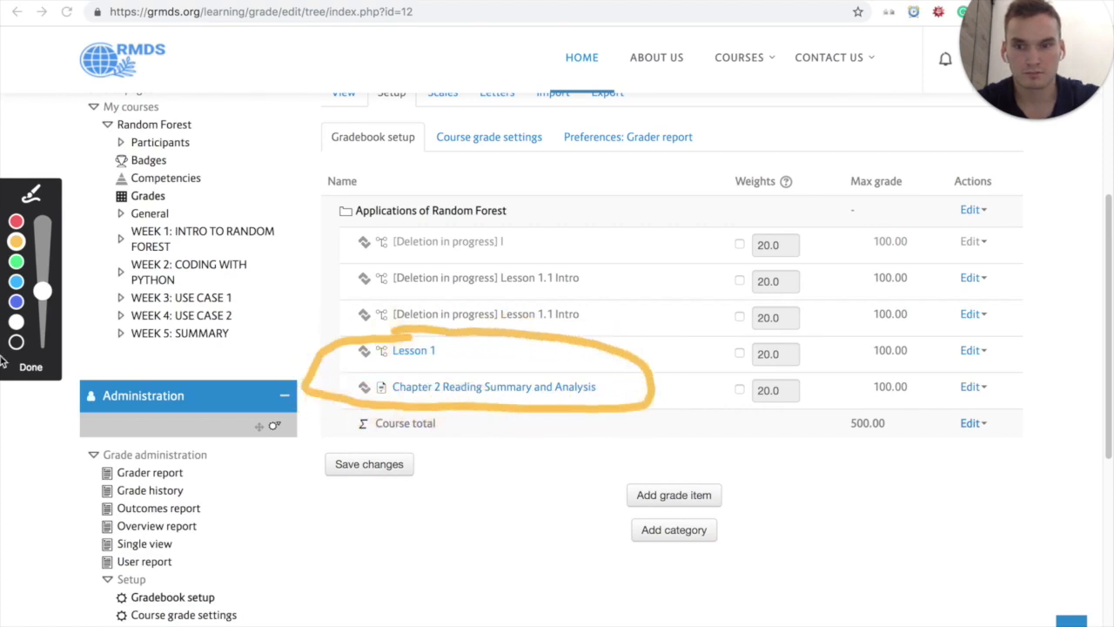
pyautogui.click(31, 367)
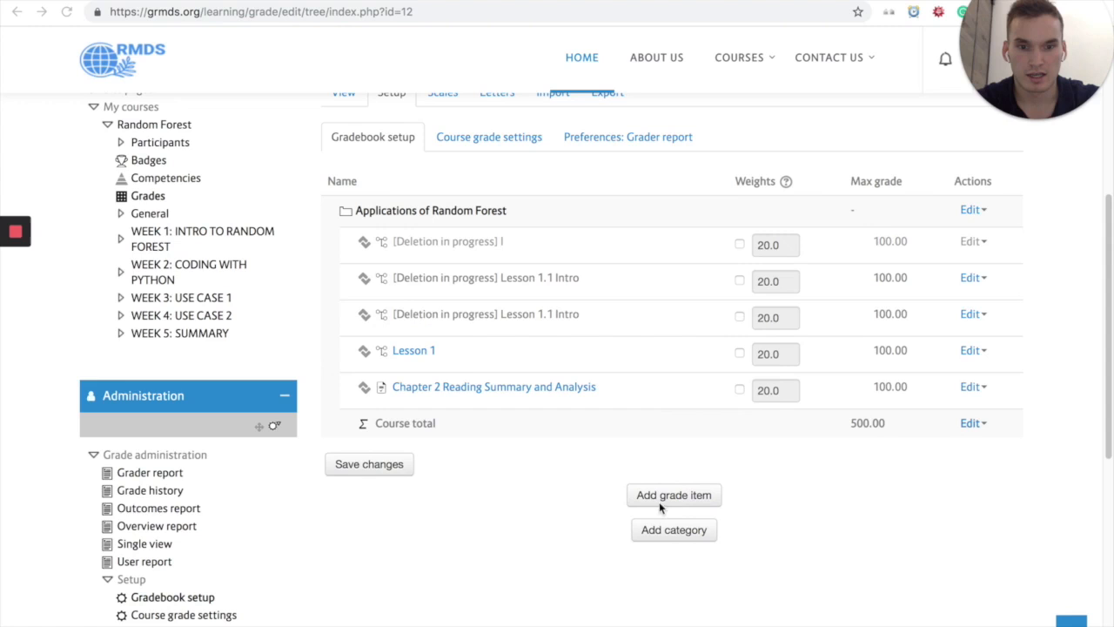
# Step: Add a grade category named "Assignments" with the default aggregation and total settings, and save it
pyautogui.click(686, 534)
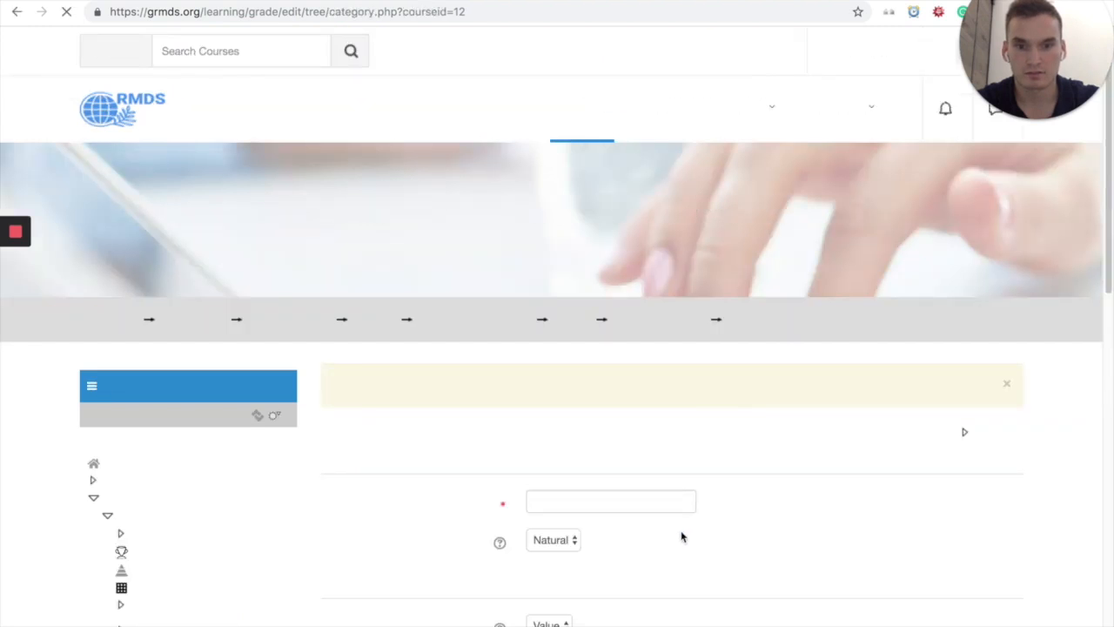
pyautogui.scroll(-3, 639, 479)
pyautogui.click(628, 362)
pyautogui.write('Assignments')
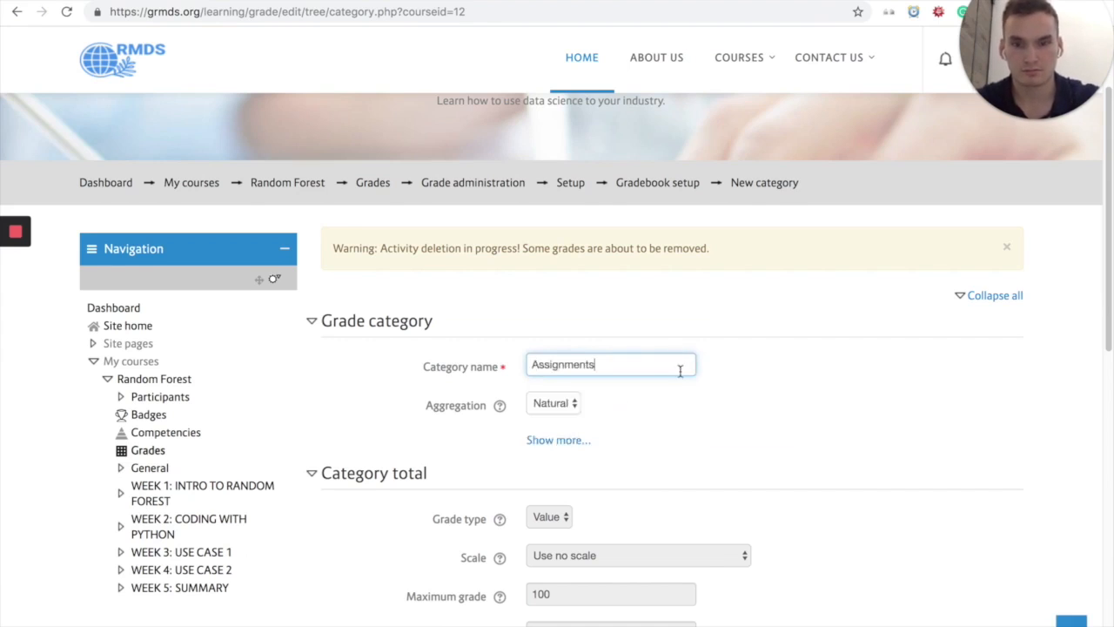
pyautogui.scroll(-5, 684, 392)
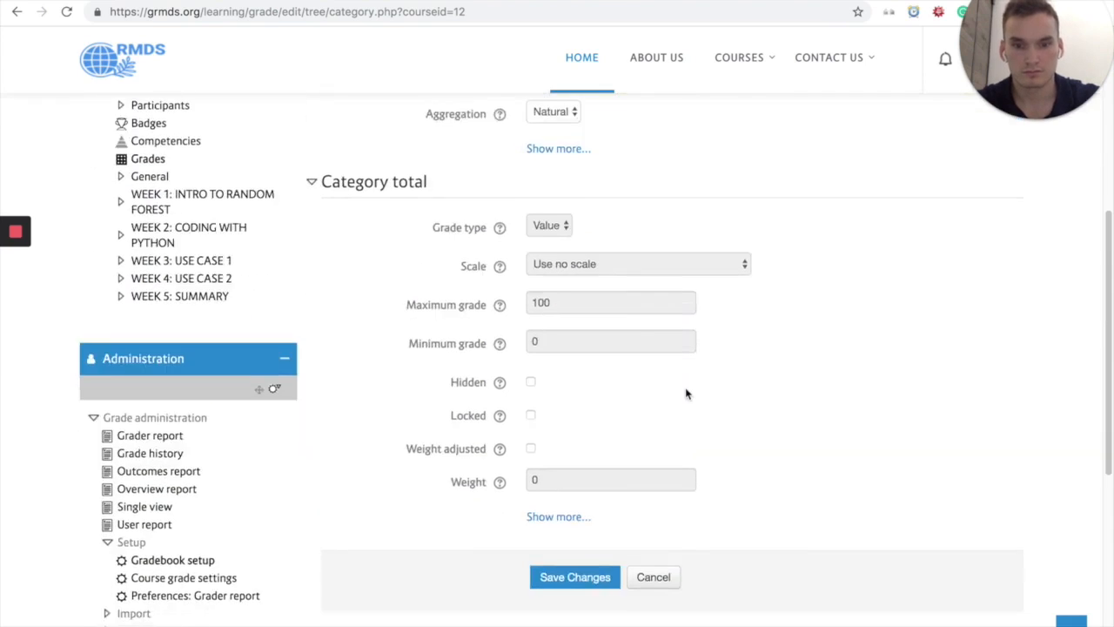
pyautogui.scroll(-1, 686, 394)
pyautogui.click(600, 491)
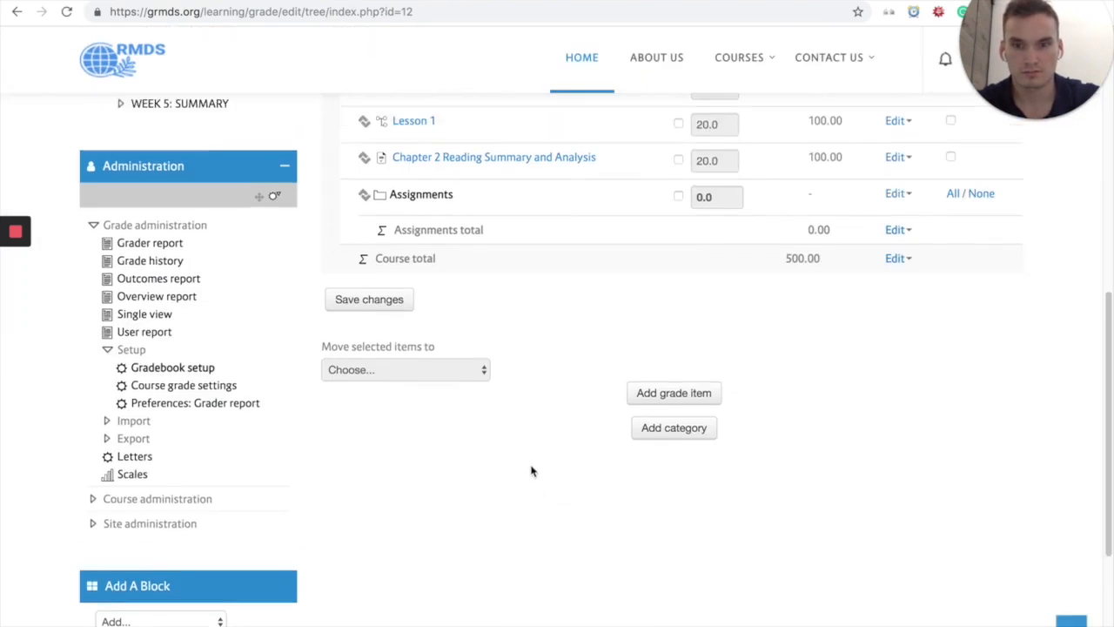
pyautogui.scroll(1, 535, 465)
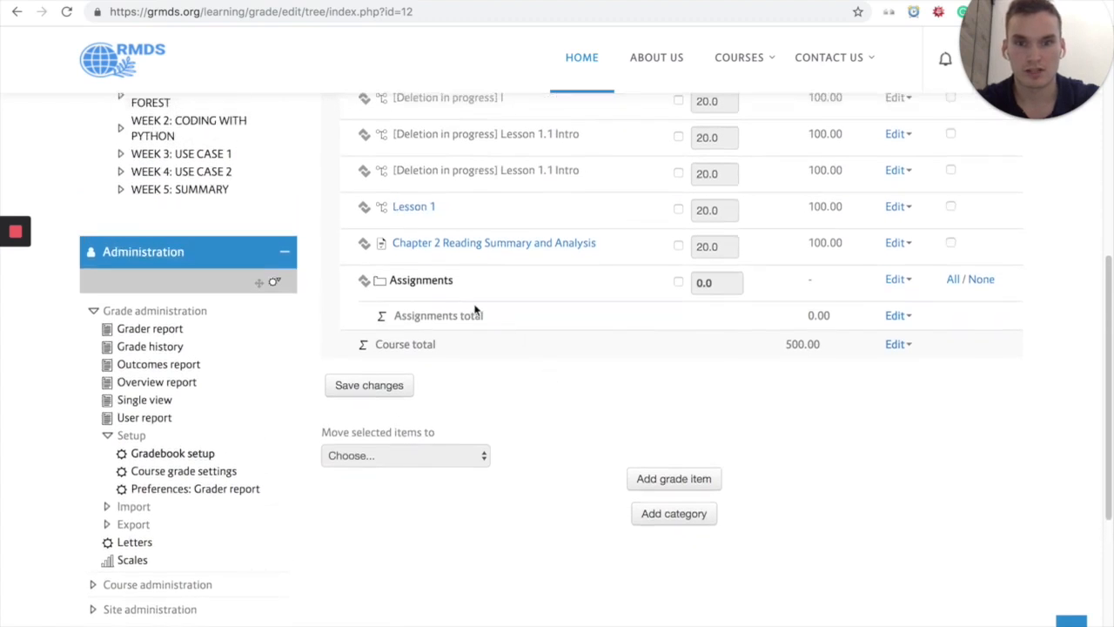
pyautogui.scroll(1, 713, 370)
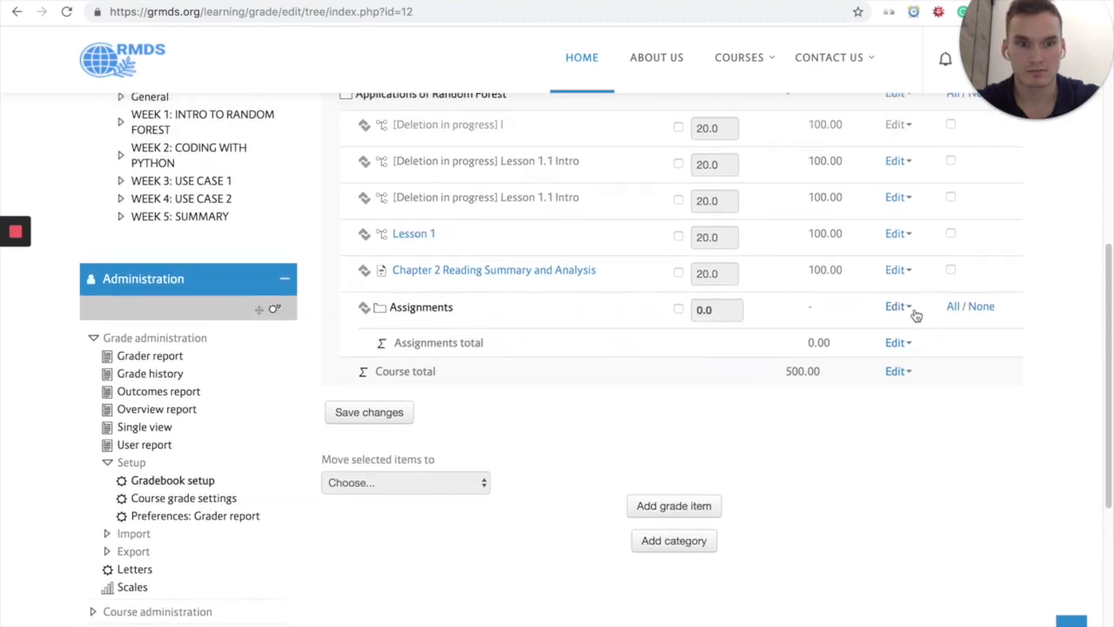
pyautogui.click(913, 313)
pyautogui.click(1024, 366)
pyautogui.scroll(1, 1027, 368)
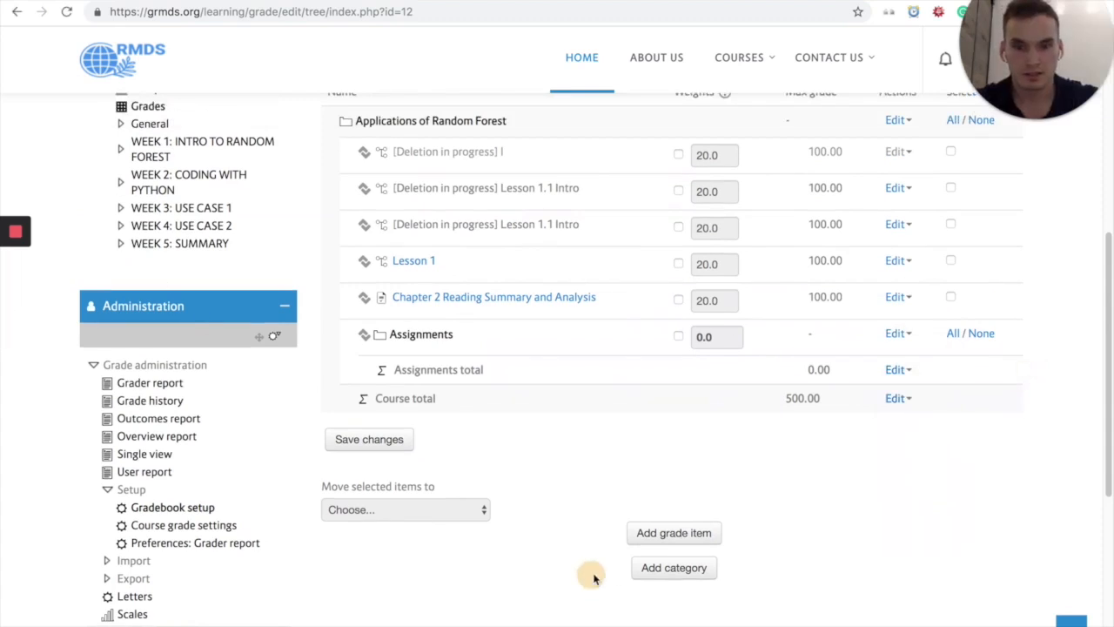
# Step: Add another grade category named "Quizzes" to the course gradebook and save it
pyautogui.click(691, 571)
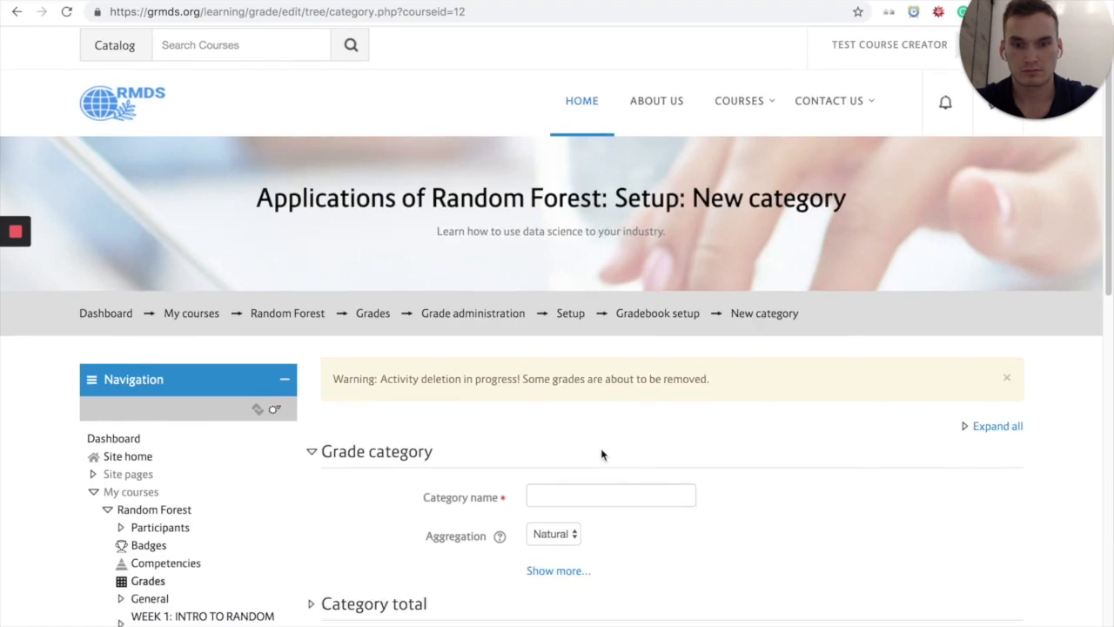
pyautogui.scroll(-1, 602, 453)
pyautogui.click(606, 449)
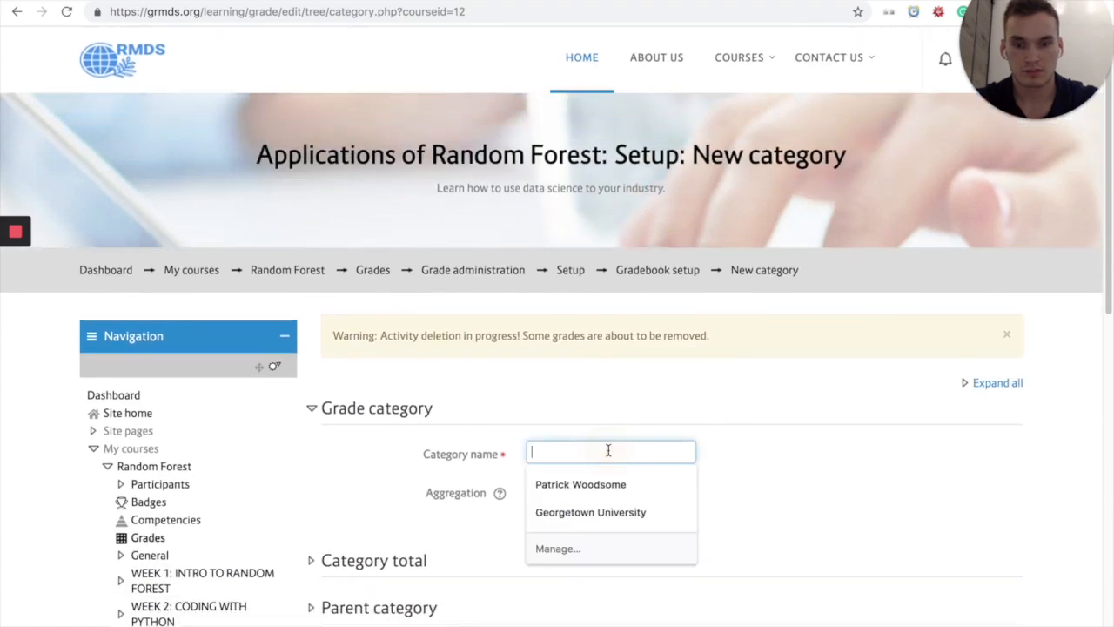
pyautogui.write('Quizzes')
pyautogui.scroll(-2, 757, 492)
pyautogui.click(568, 508)
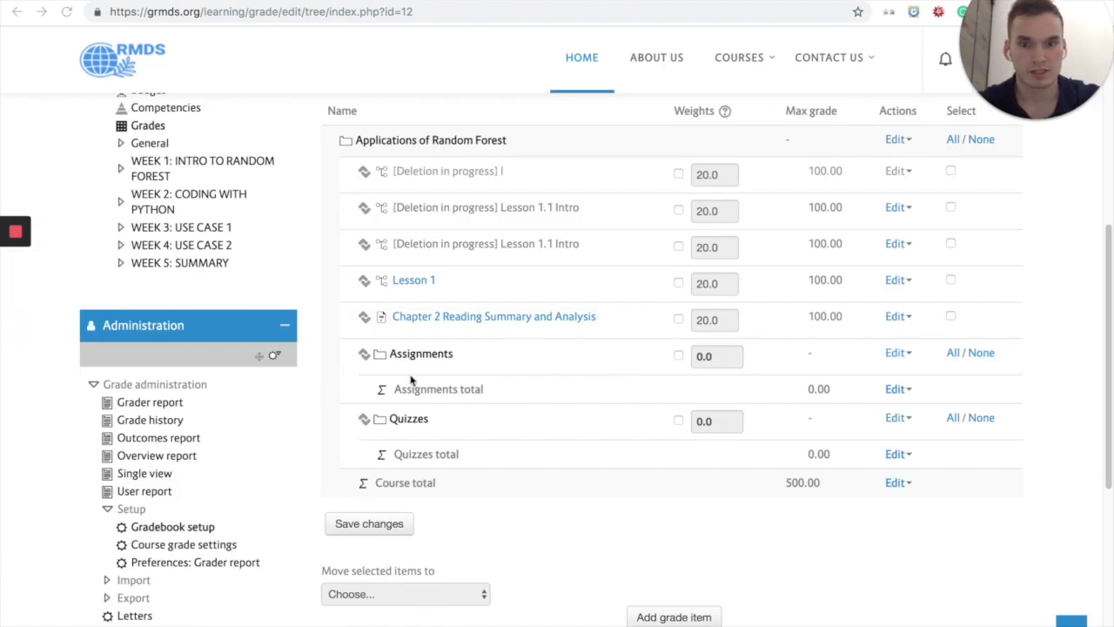
# Step: Override the category weights with 85 for Assignments and 15 for Quizzes, and save the gradebook changes
pyautogui.click(678, 356)
pyautogui.click(726, 359)
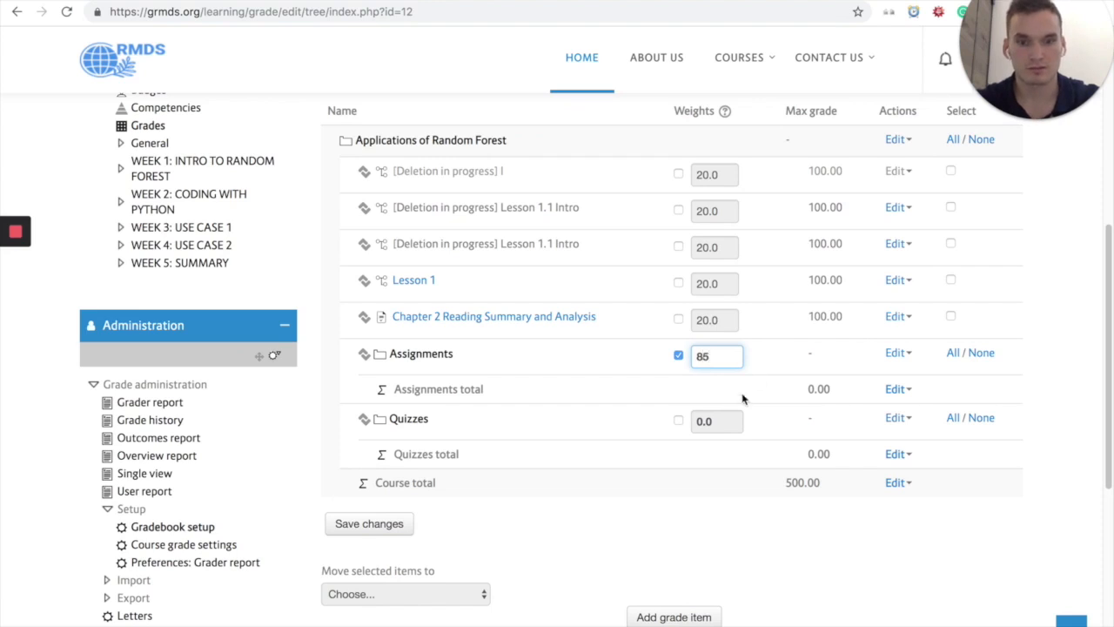
pyautogui.click(678, 420)
pyautogui.click(713, 419)
pyautogui.press('BackSpace')
pyautogui.write('15')
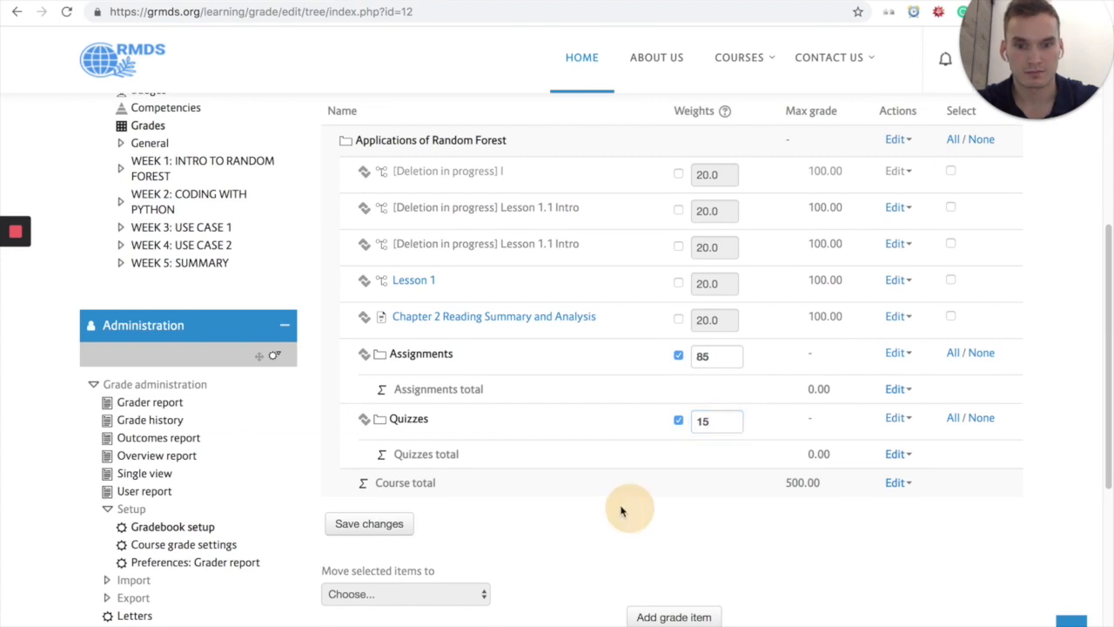
pyautogui.click(368, 523)
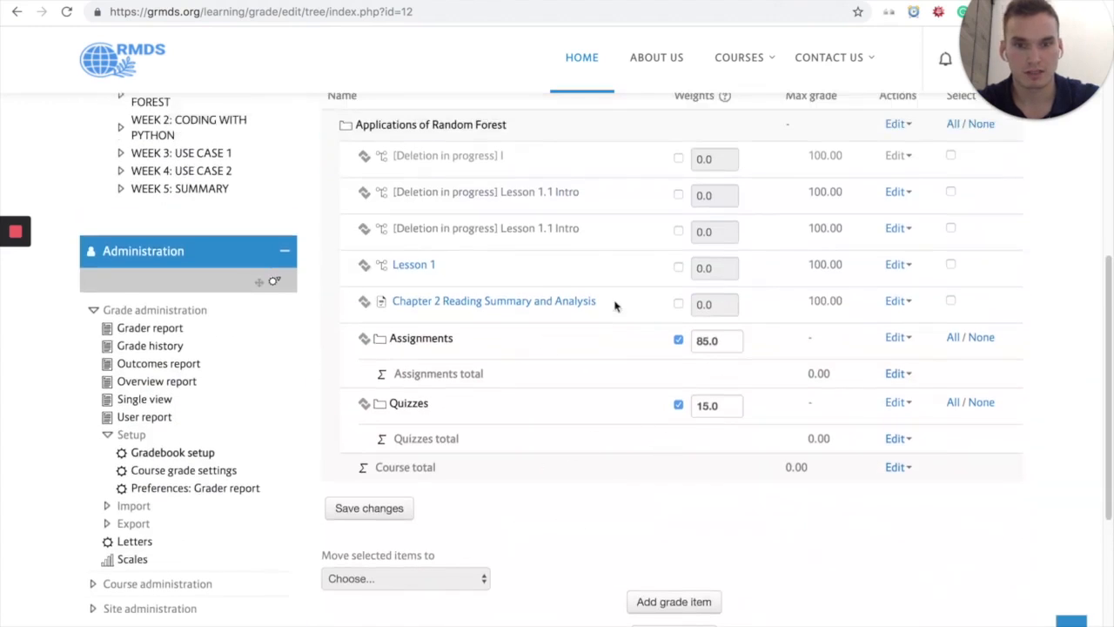
# Step: Move the "Chapter 2 Reading Summary and Analysis" grade item into the Assignments category
pyautogui.click(950, 301)
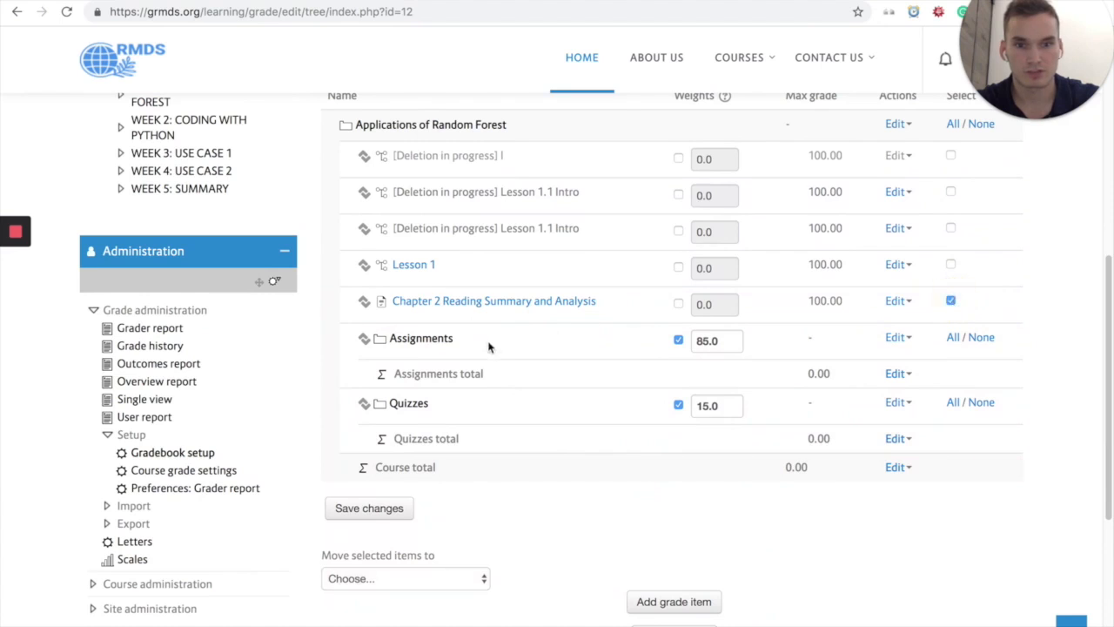
pyautogui.scroll(-1, 418, 569)
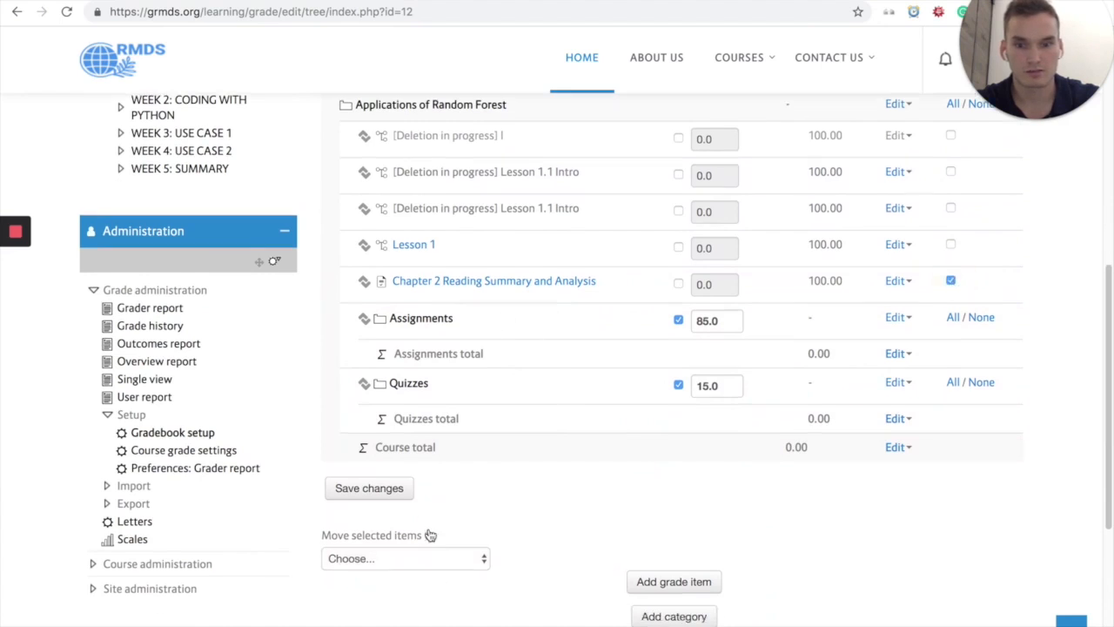
pyautogui.click(386, 555)
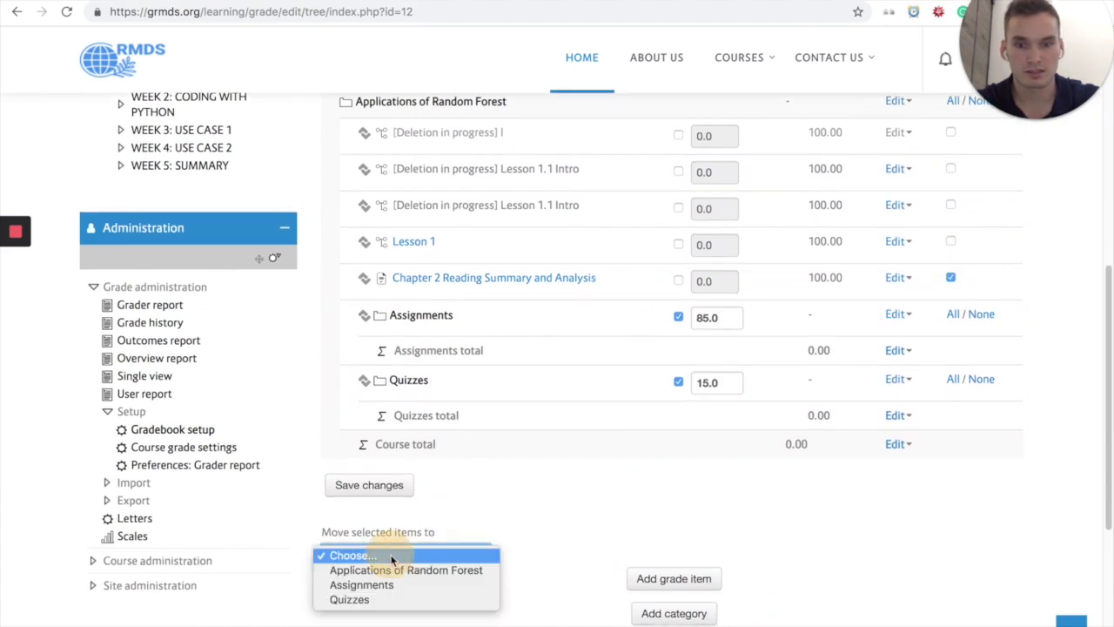
pyautogui.click(425, 587)
pyautogui.click(383, 494)
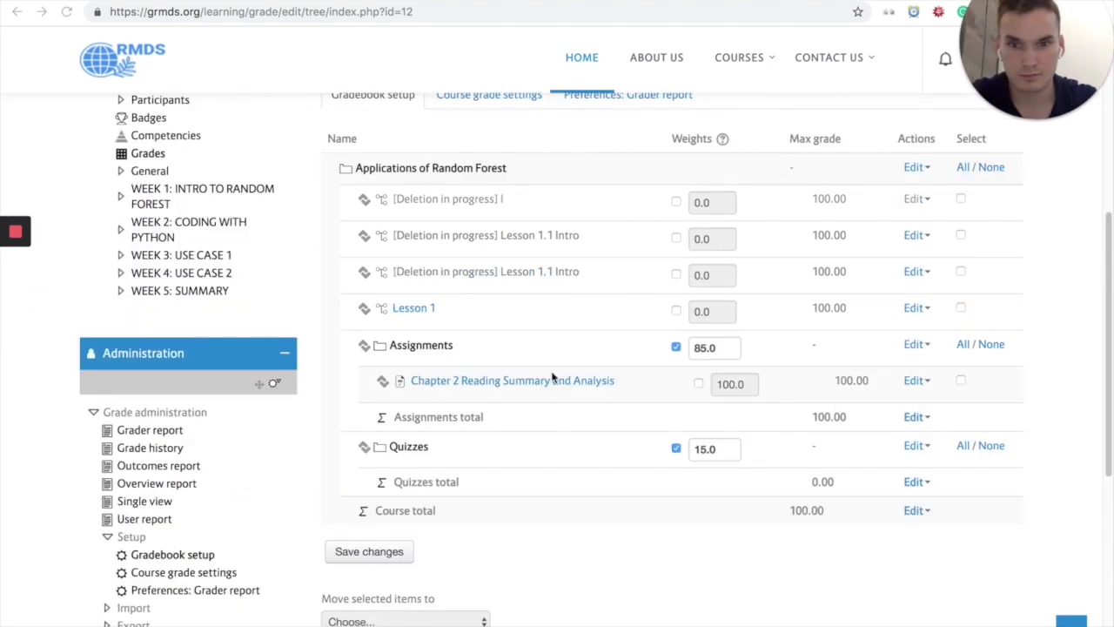
# Step: Move the "Lesson 1" grade item into the Quizzes category and review the resulting gradebook structure
pyautogui.click(961, 309)
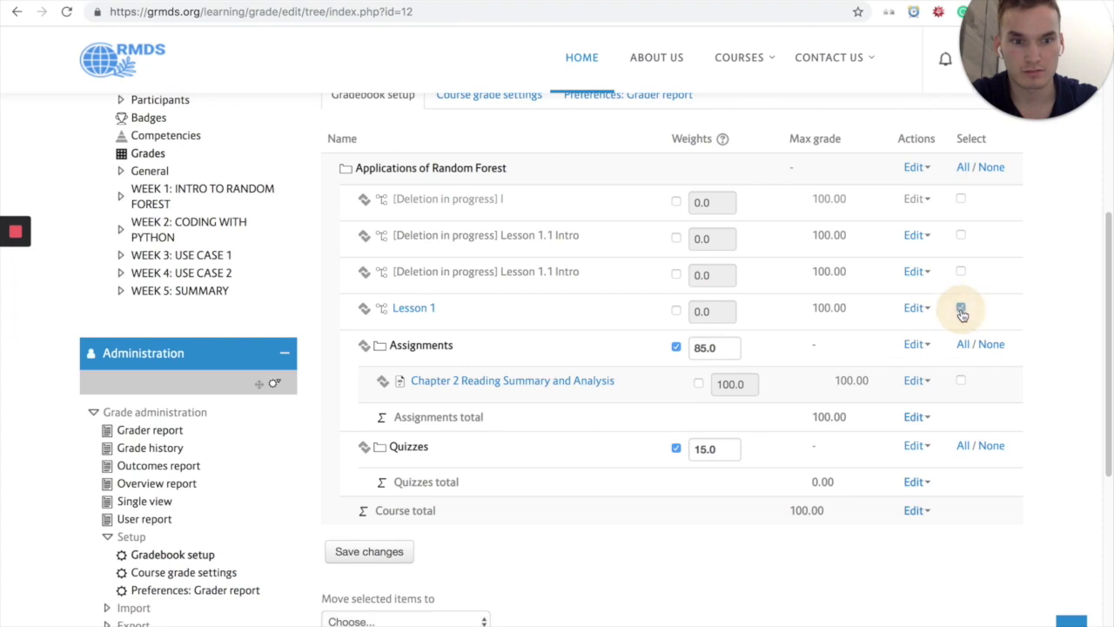
pyautogui.scroll(-2, 418, 538)
pyautogui.click(438, 529)
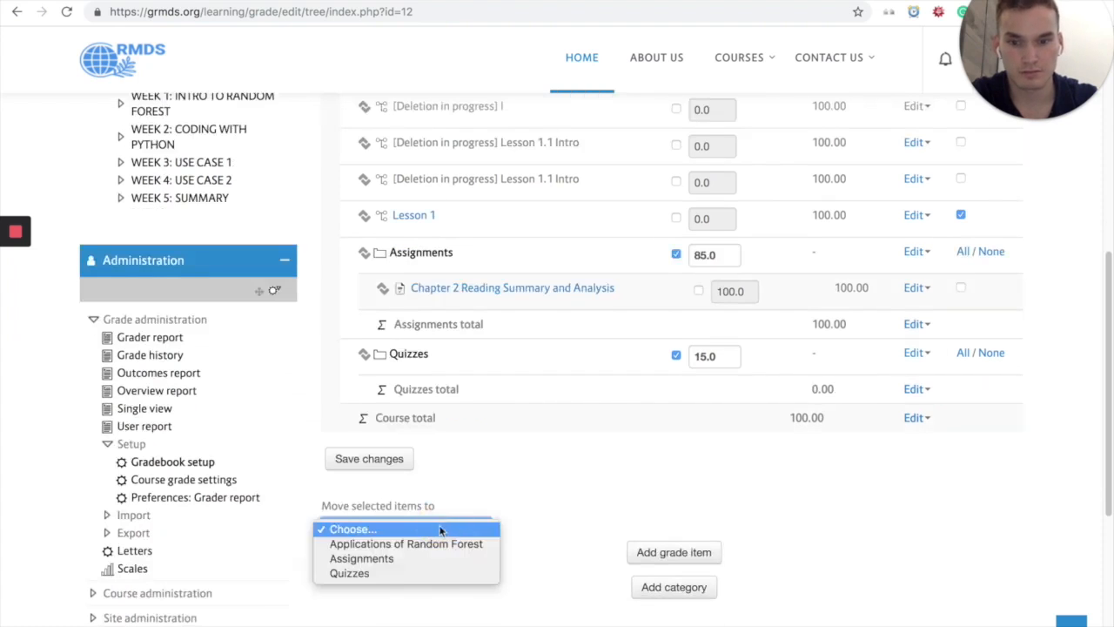
pyautogui.click(412, 573)
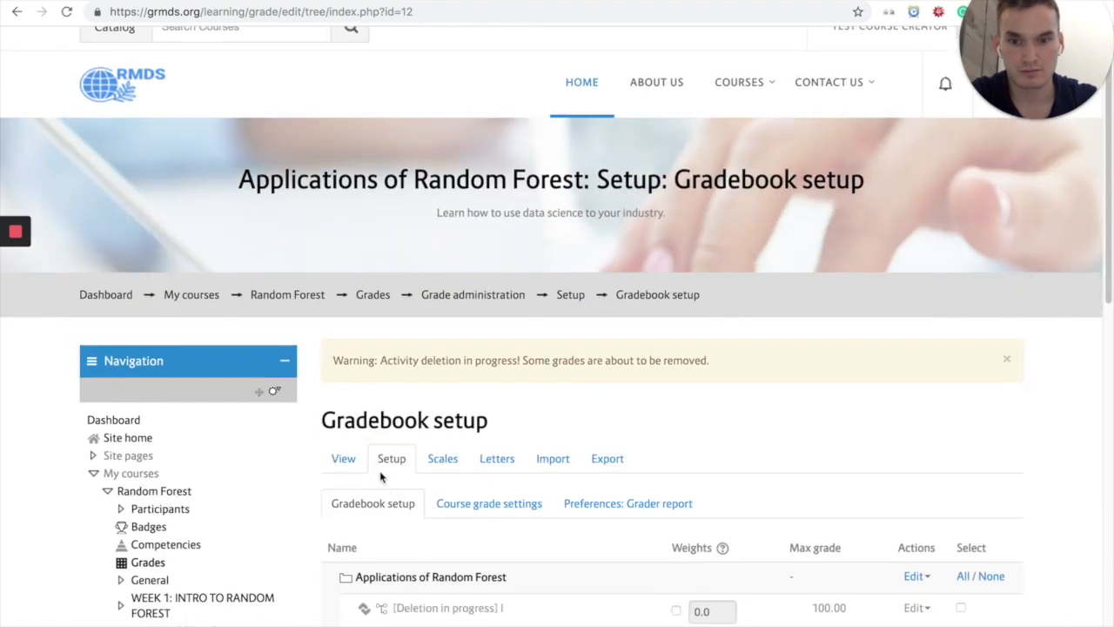
pyautogui.scroll(-5, 380, 476)
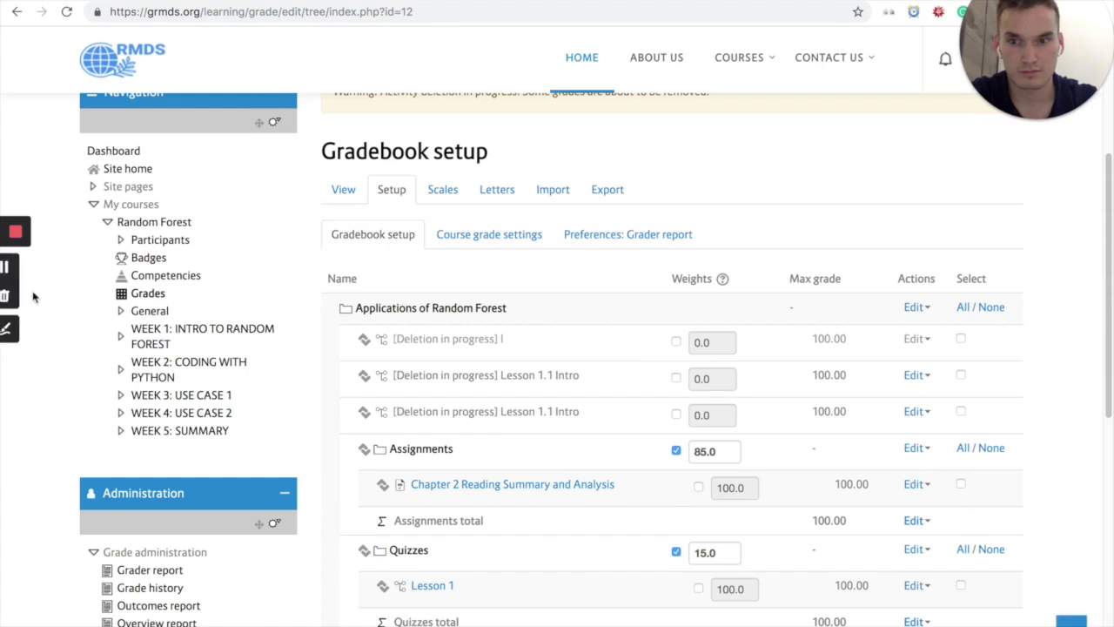
pyautogui.scroll(-5, 34, 297)
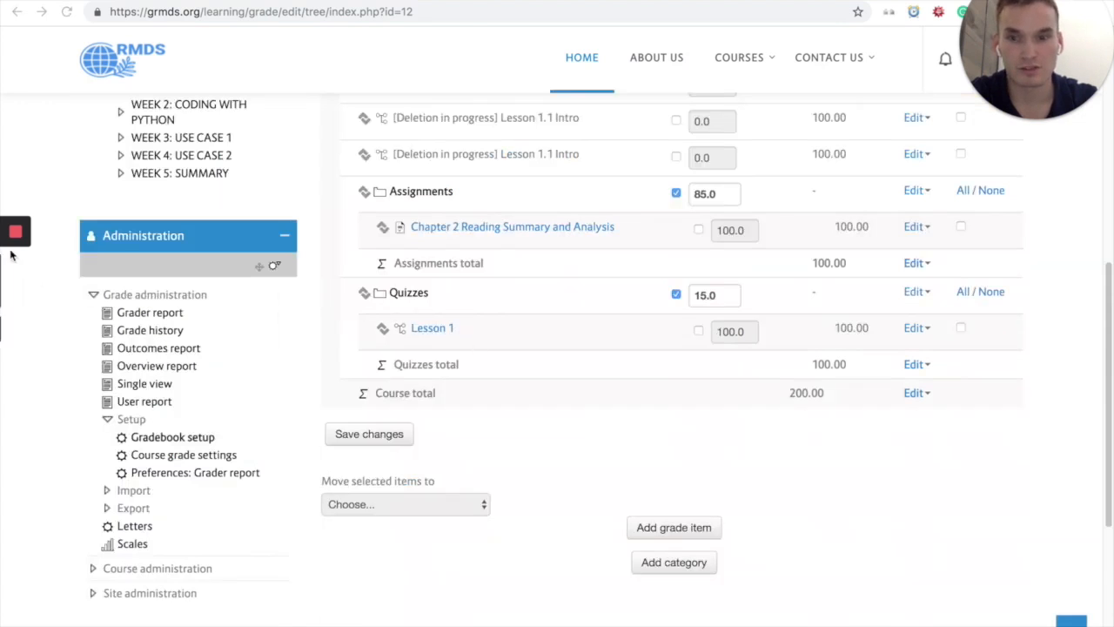
# Step: Return to the course's Week 1: Intro to Random Forest section and start adding a Label resource to it
pyautogui.scroll(5, 460, 422)
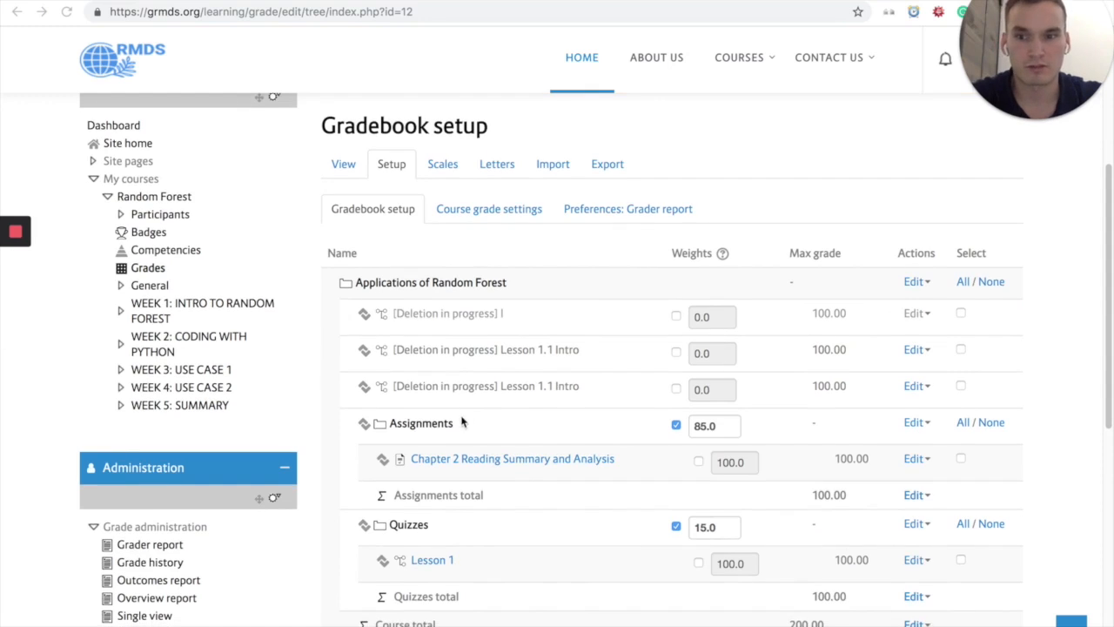
pyautogui.click(163, 311)
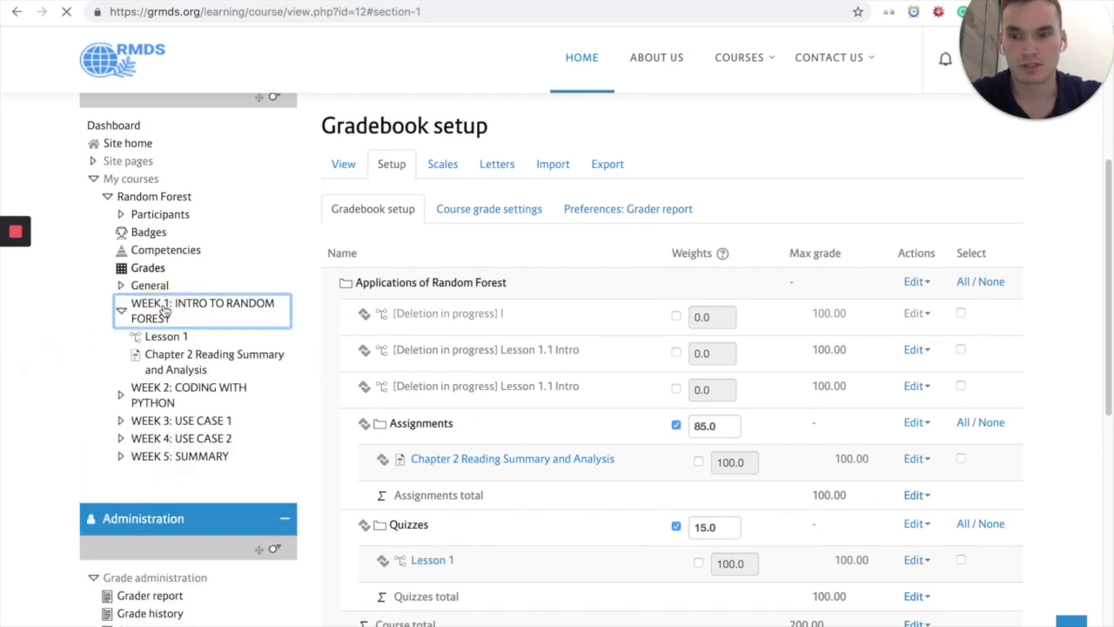
pyautogui.scroll(3, 505, 327)
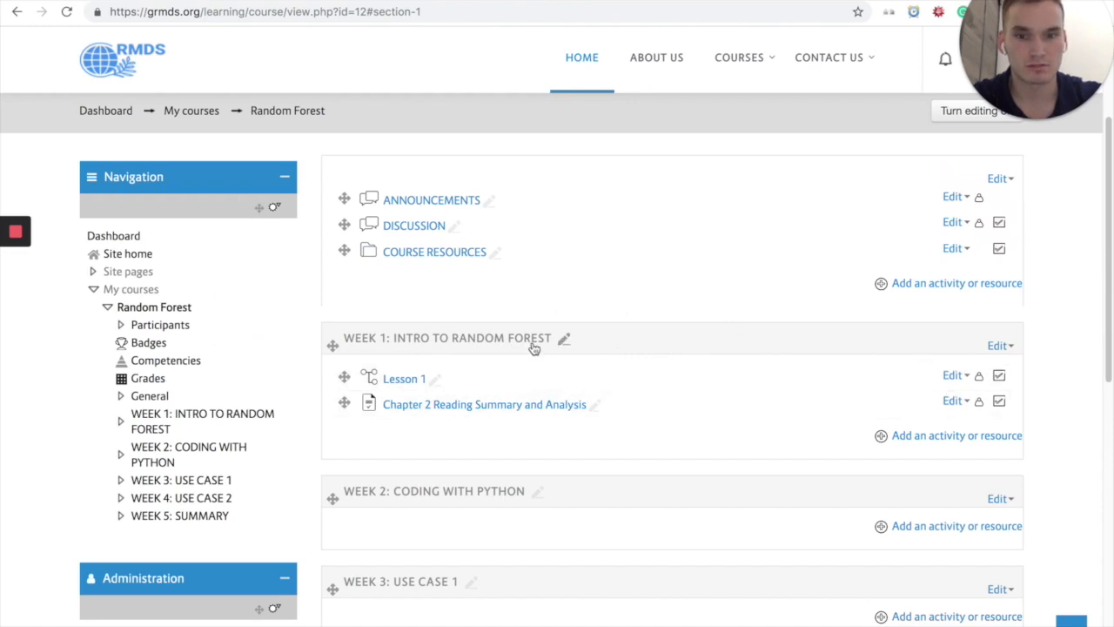
pyautogui.click(923, 438)
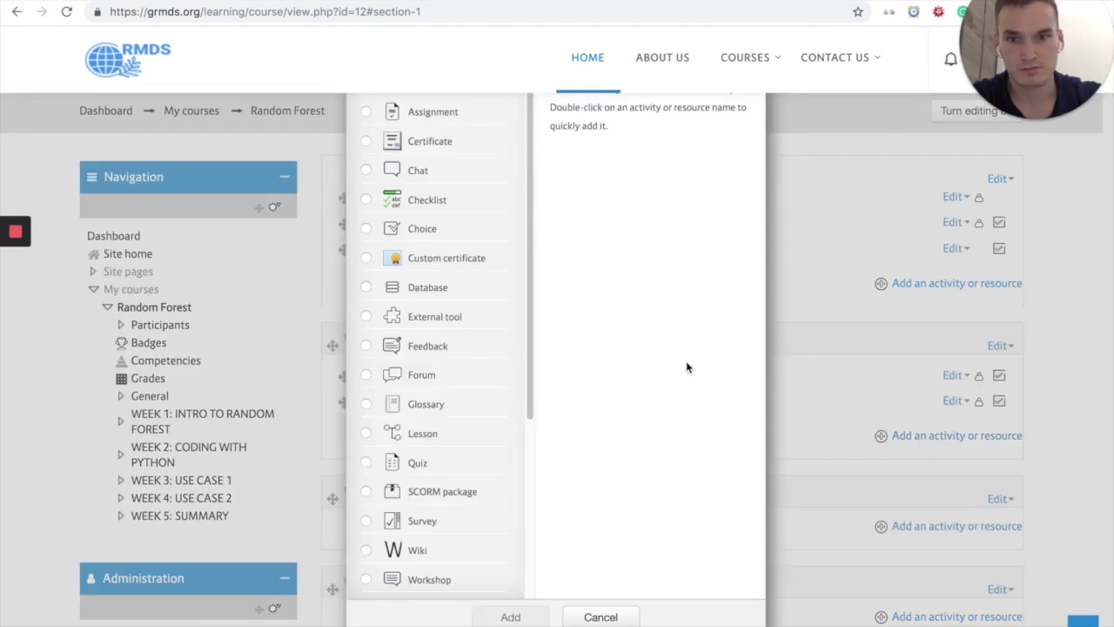
pyautogui.scroll(-5, 454, 305)
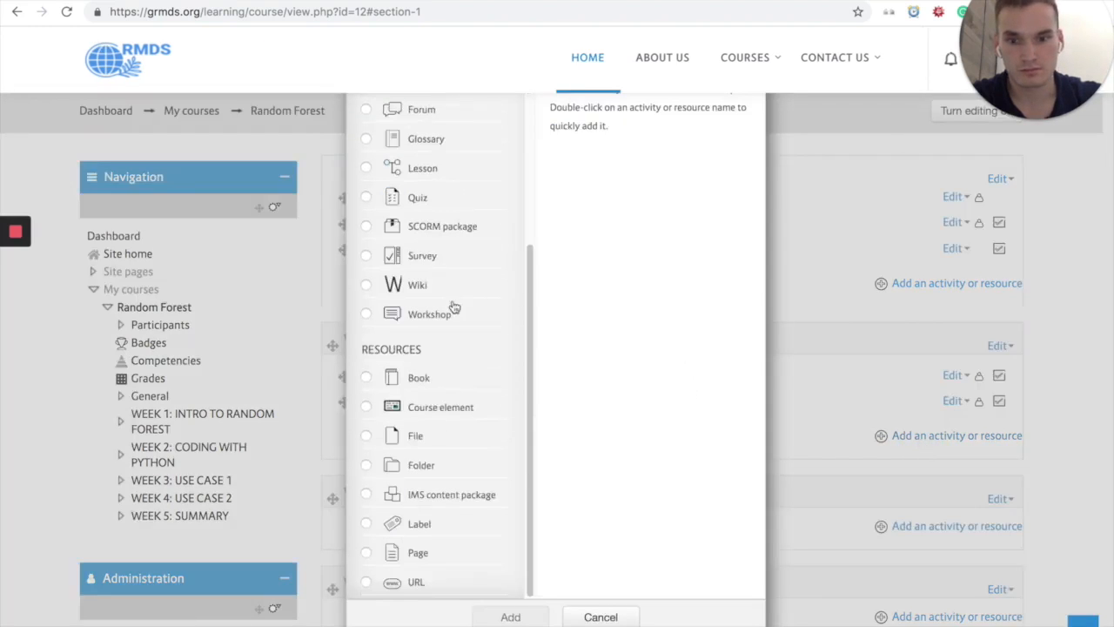
pyautogui.click(407, 525)
pyautogui.click(511, 617)
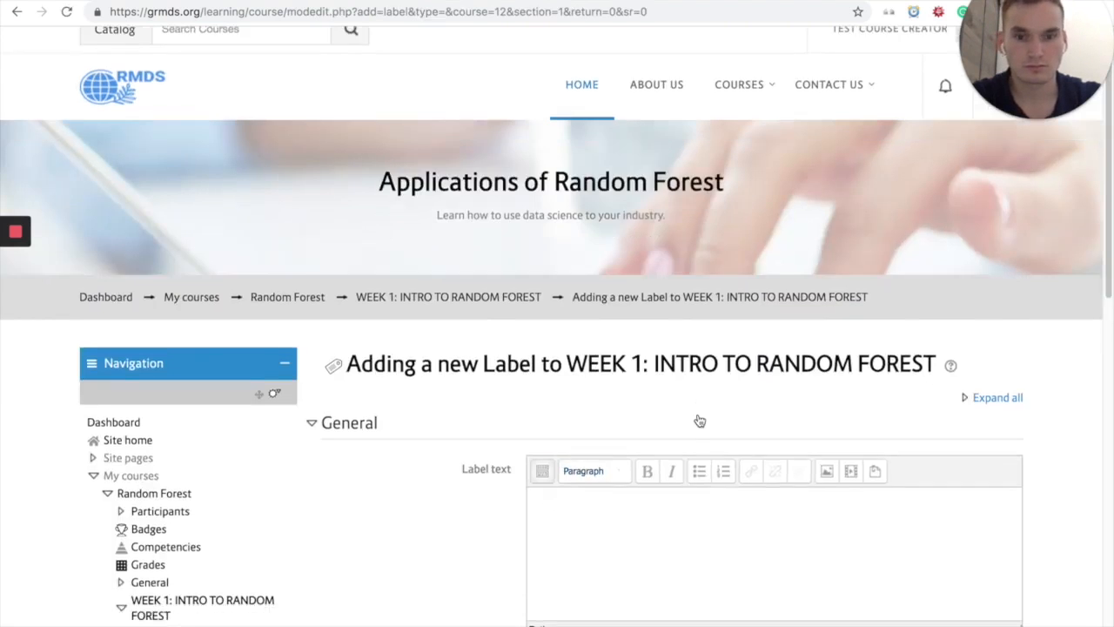
pyautogui.scroll(-3, 696, 418)
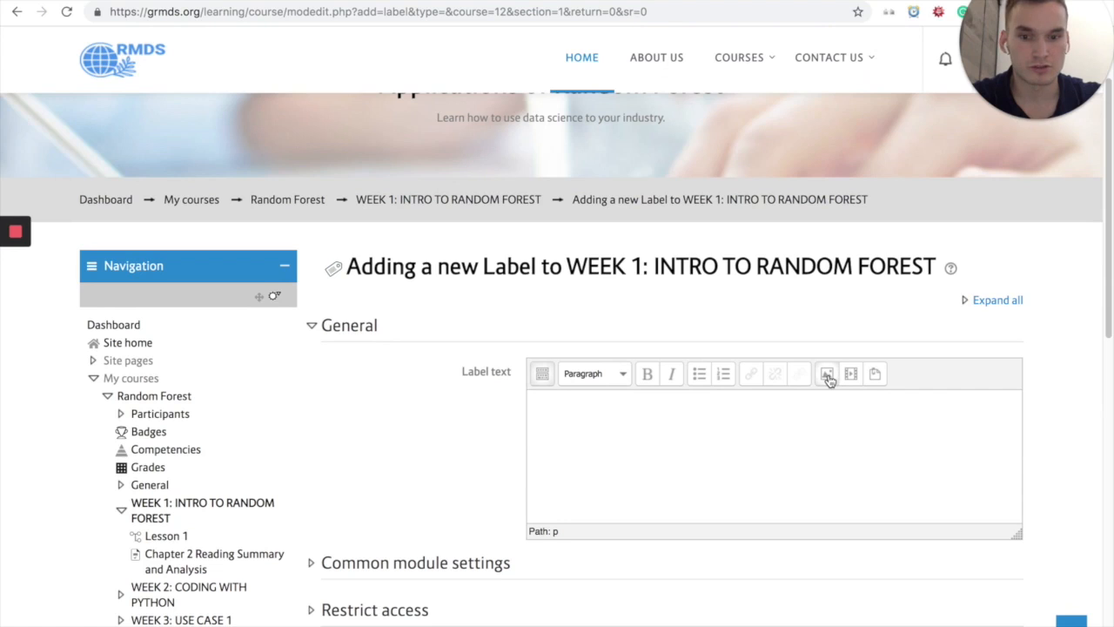
# Step: Upload the image wk1_rf_workflow.png and insert it into the label text without an image description
pyautogui.click(829, 381)
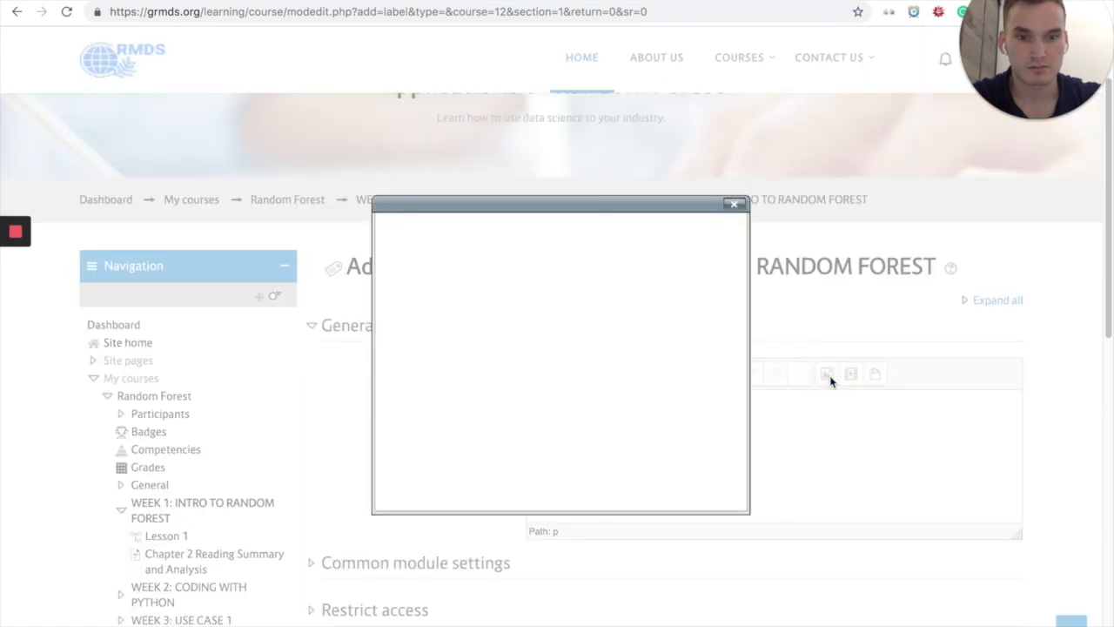
pyautogui.click(584, 265)
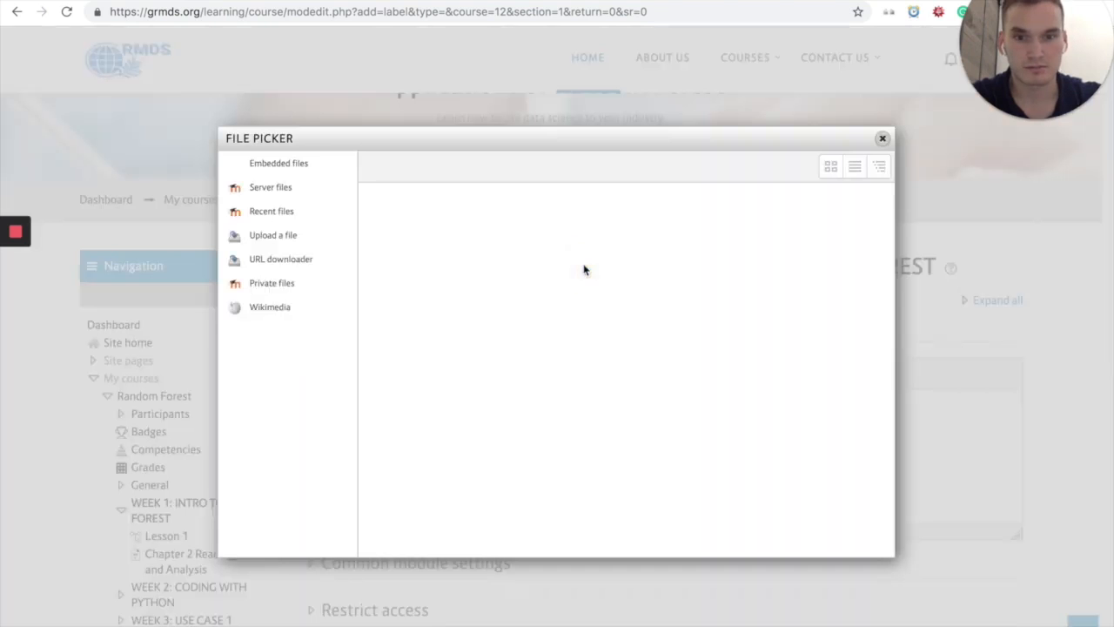
pyautogui.click(602, 248)
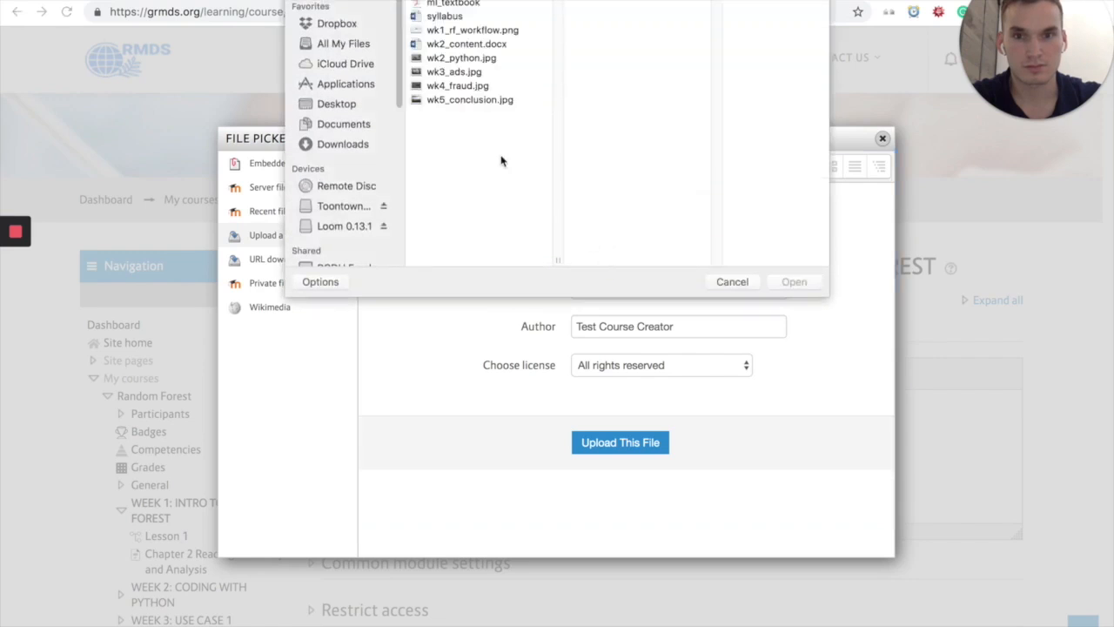
pyautogui.click(490, 31)
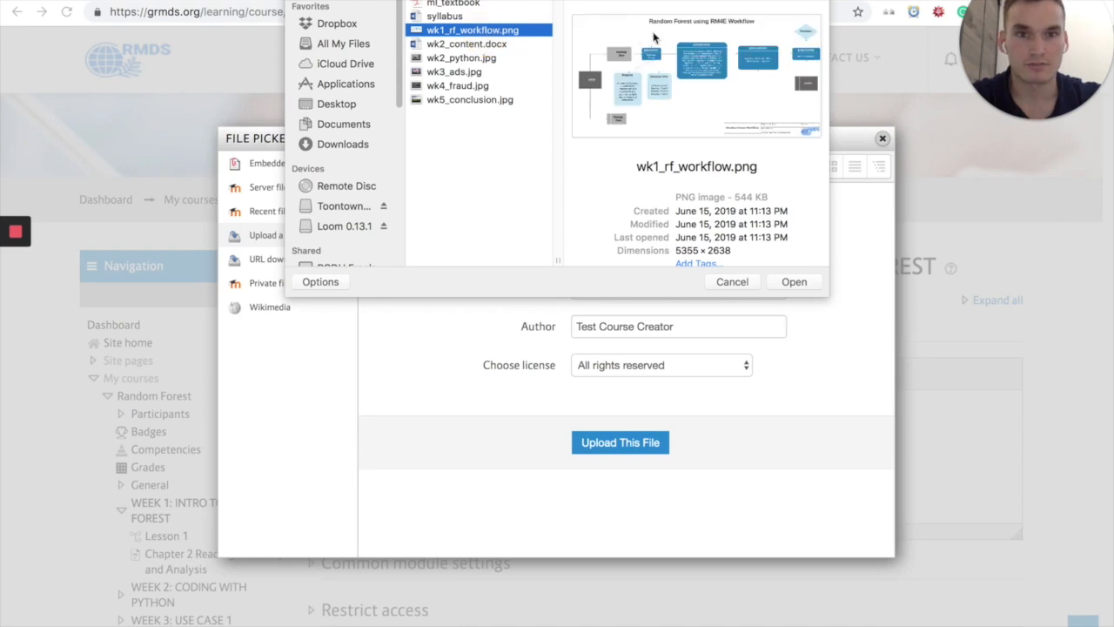
pyautogui.click(794, 282)
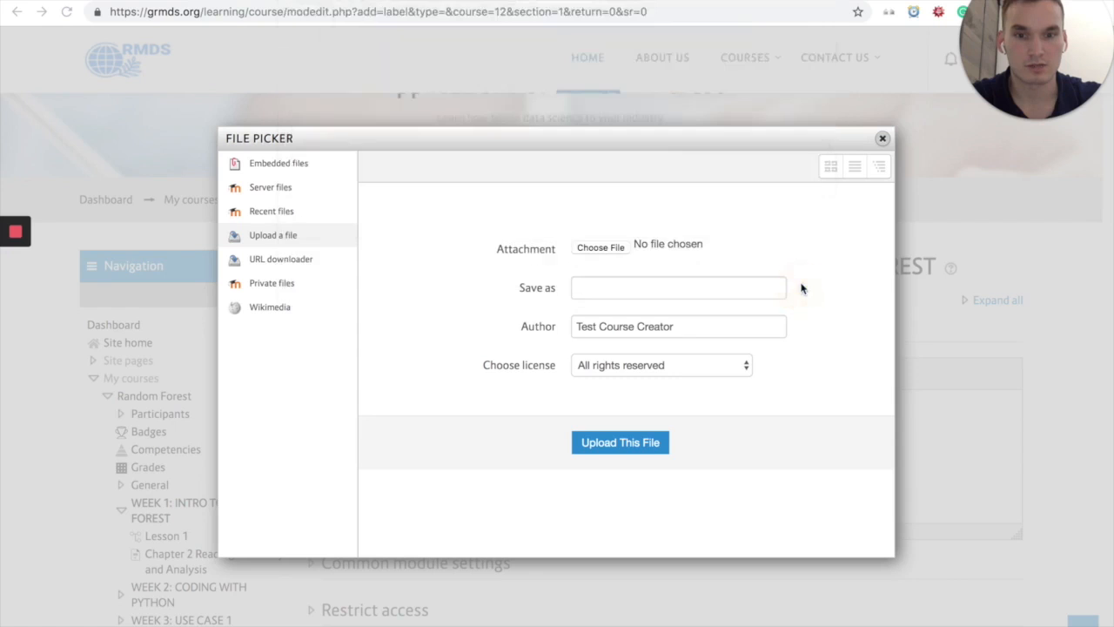
pyautogui.click(621, 444)
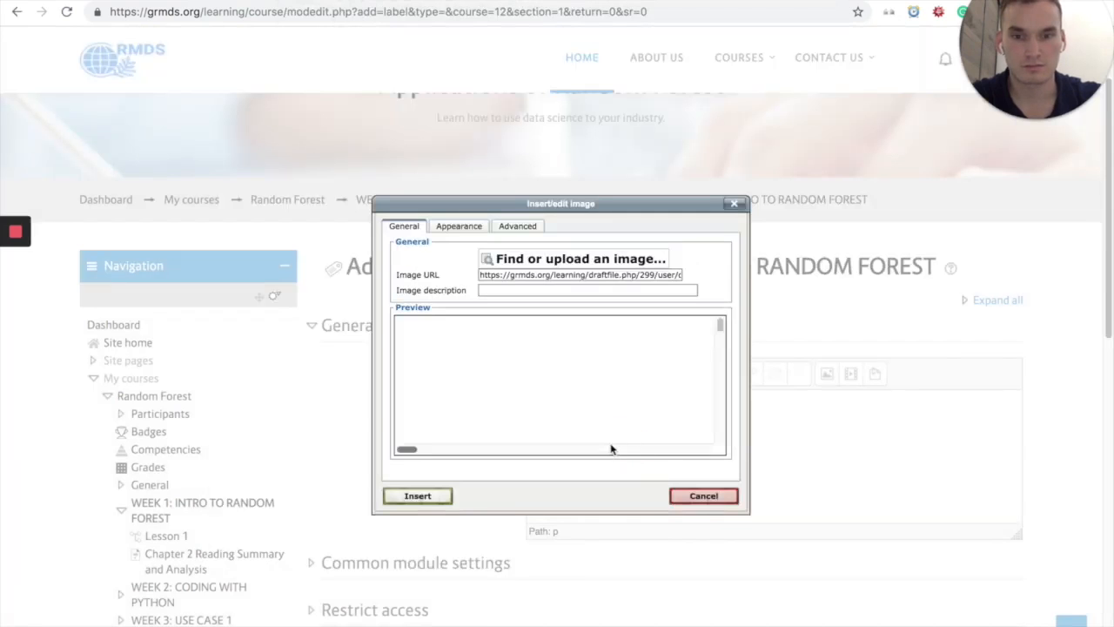
pyautogui.click(418, 496)
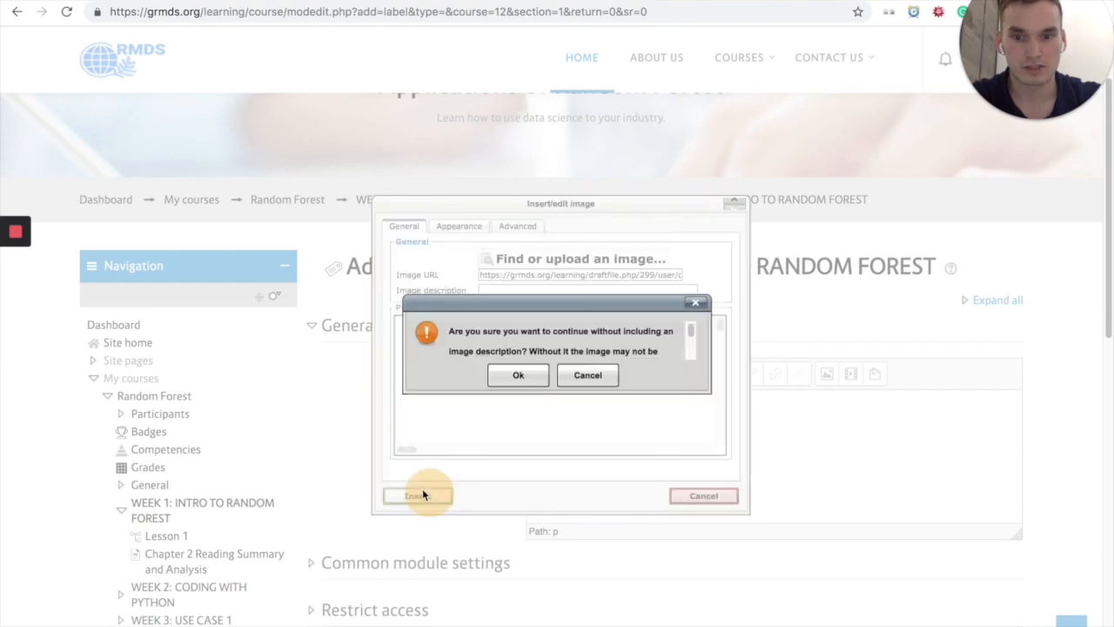
pyautogui.click(518, 375)
pyautogui.scroll(-1, 459, 431)
pyautogui.scroll(-1, 459, 441)
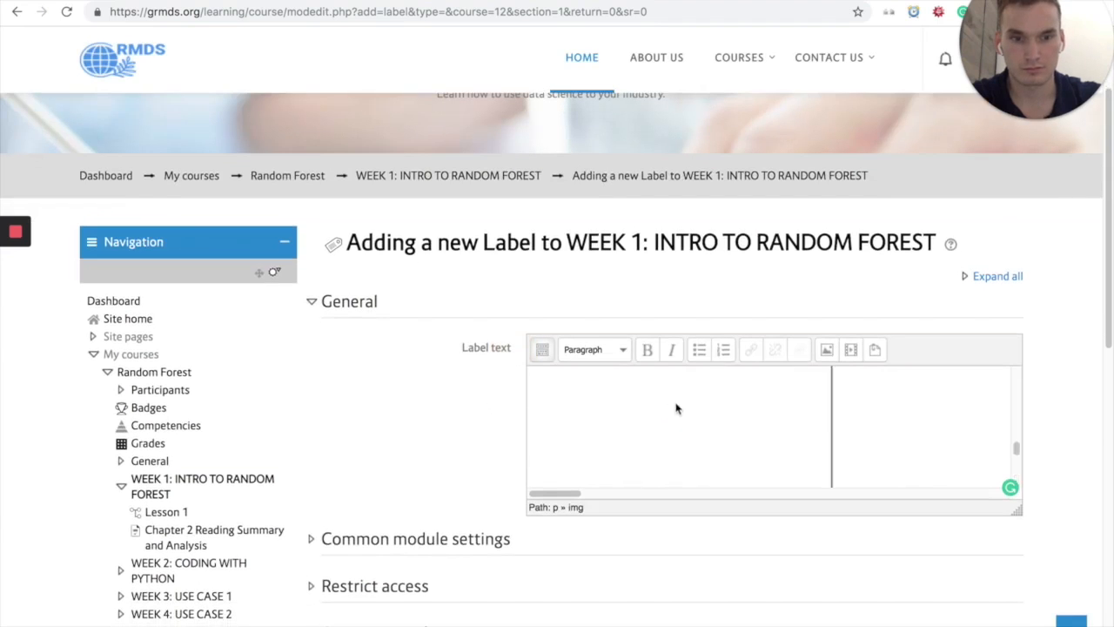
pyautogui.rightClick(734, 390)
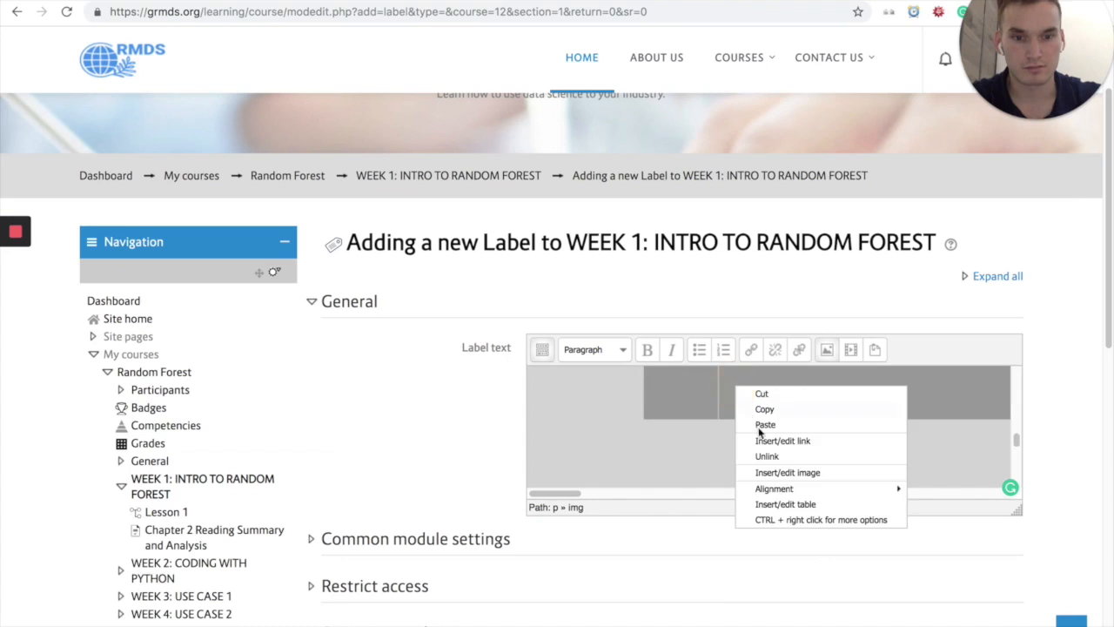
pyautogui.click(787, 474)
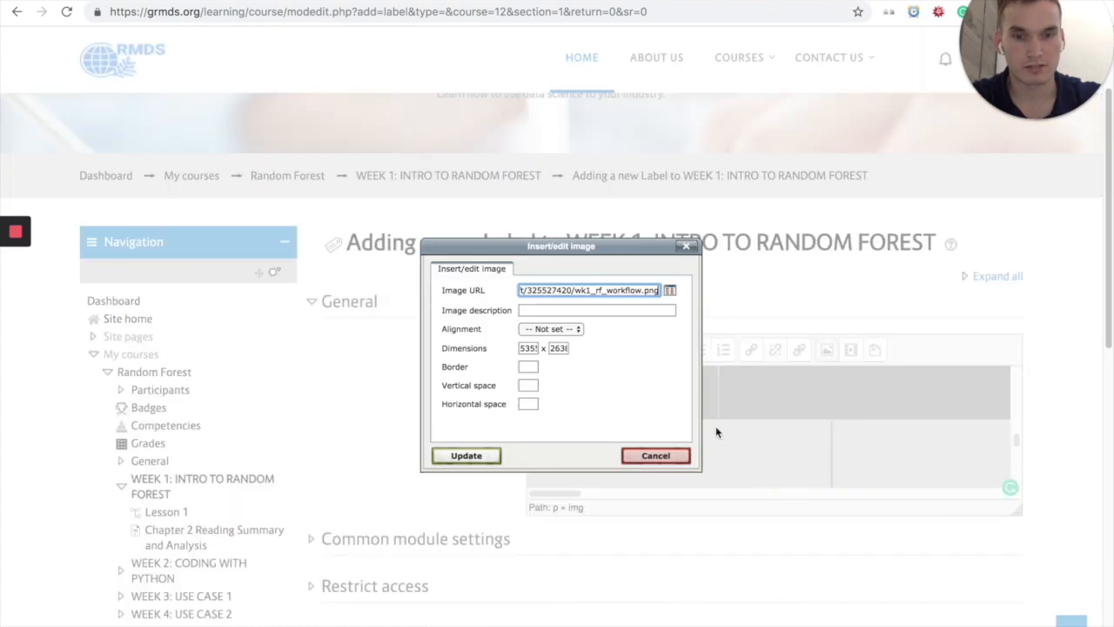
pyautogui.doubleClick(528, 348)
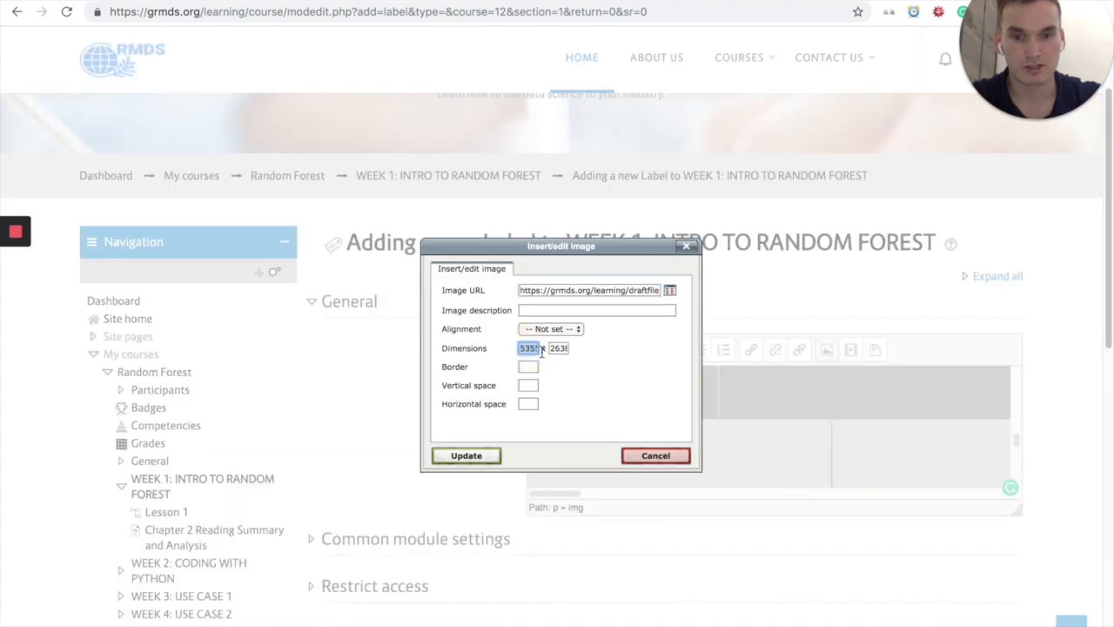
pyautogui.click(466, 456)
pyautogui.click(707, 369)
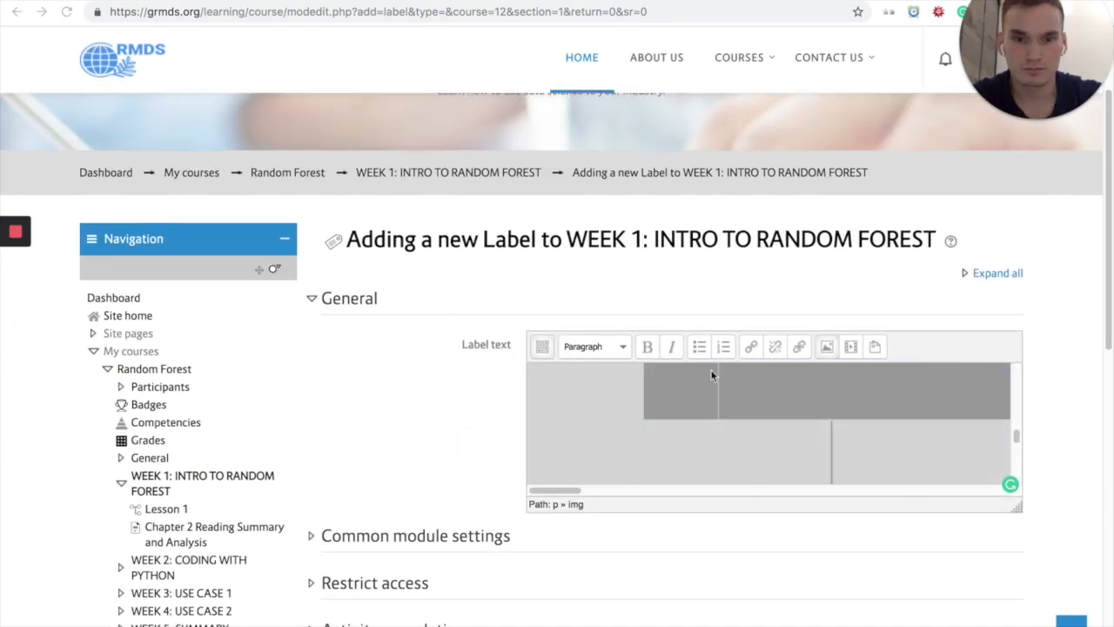
# Step: Set the dimensions of the workflow image in the label text to 600 x 300
pyautogui.rightClick(736, 388)
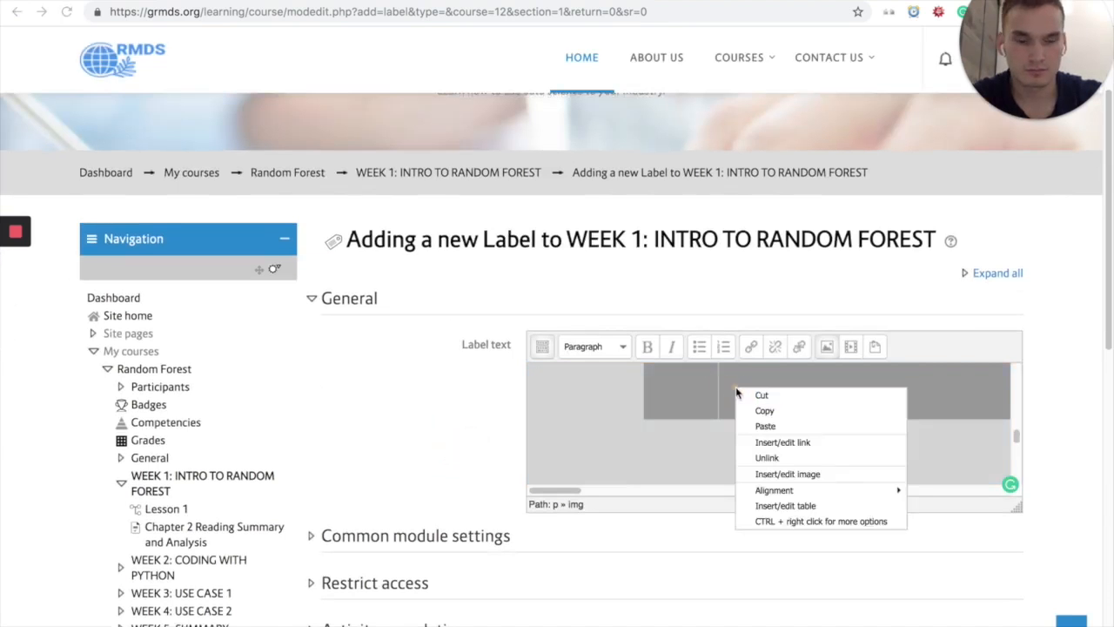
pyautogui.click(779, 475)
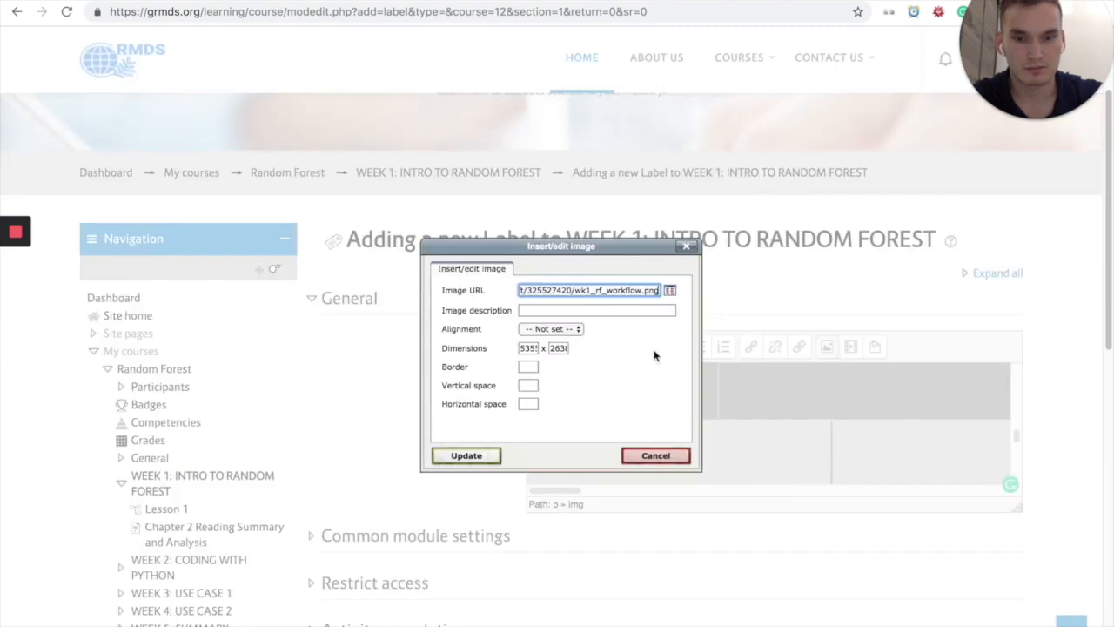
pyautogui.doubleClick(533, 348)
pyautogui.write('600')
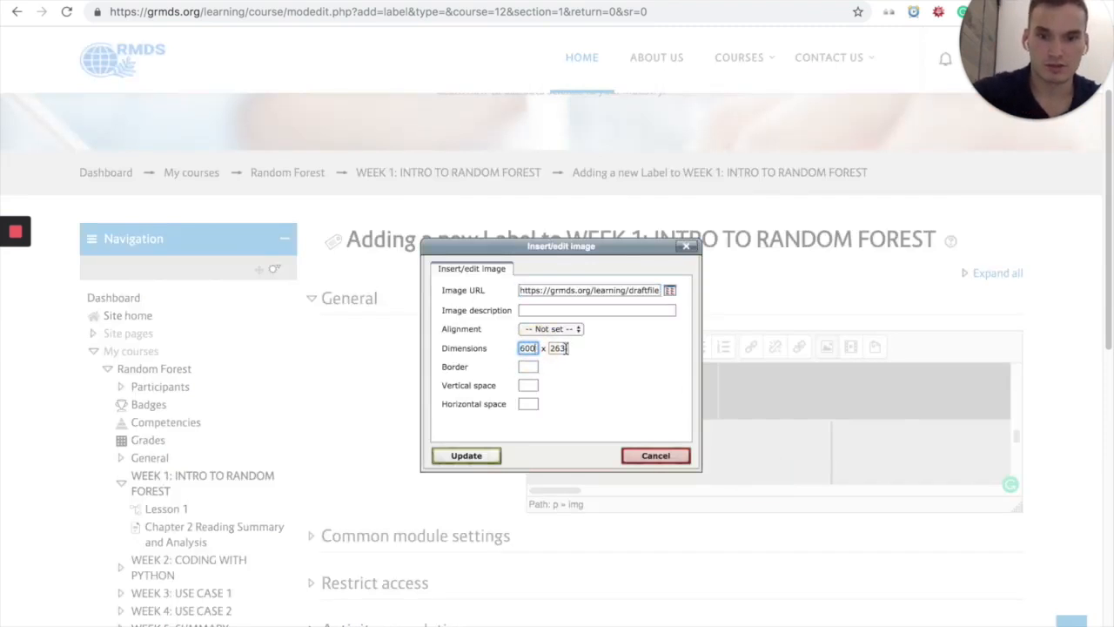
pyautogui.click(567, 348)
pyautogui.doubleClick(567, 348)
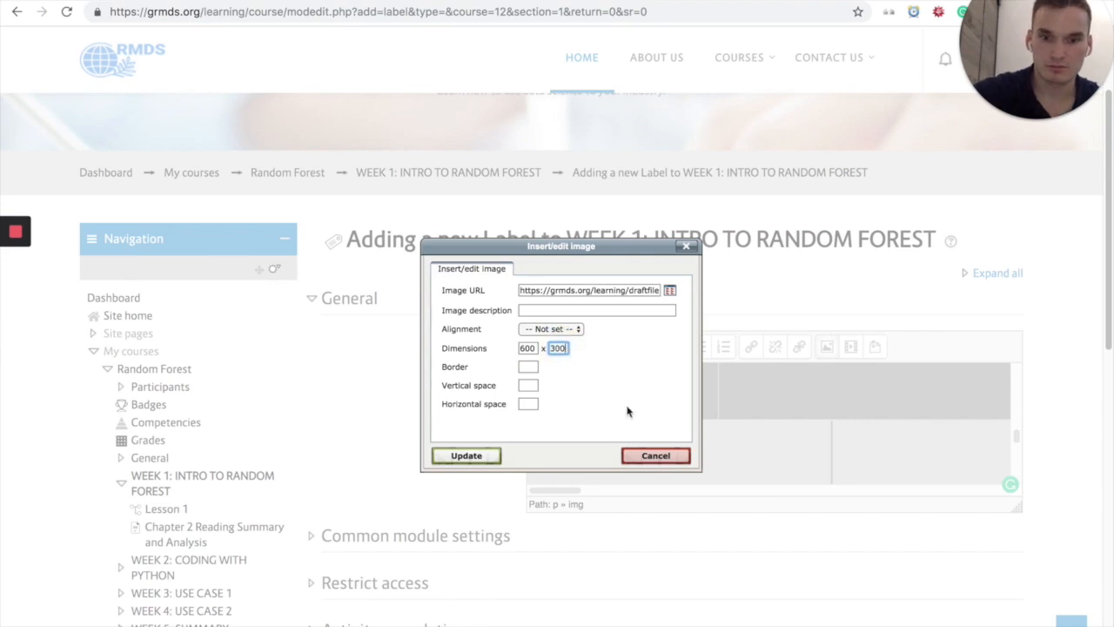
pyautogui.click(465, 455)
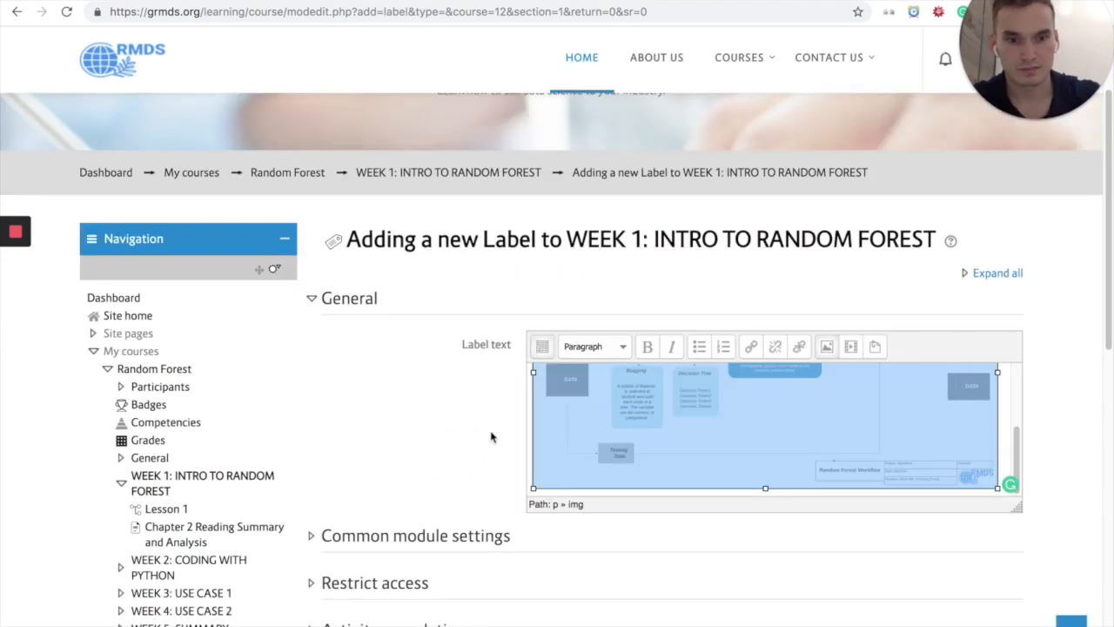
pyautogui.scroll(5, 609, 394)
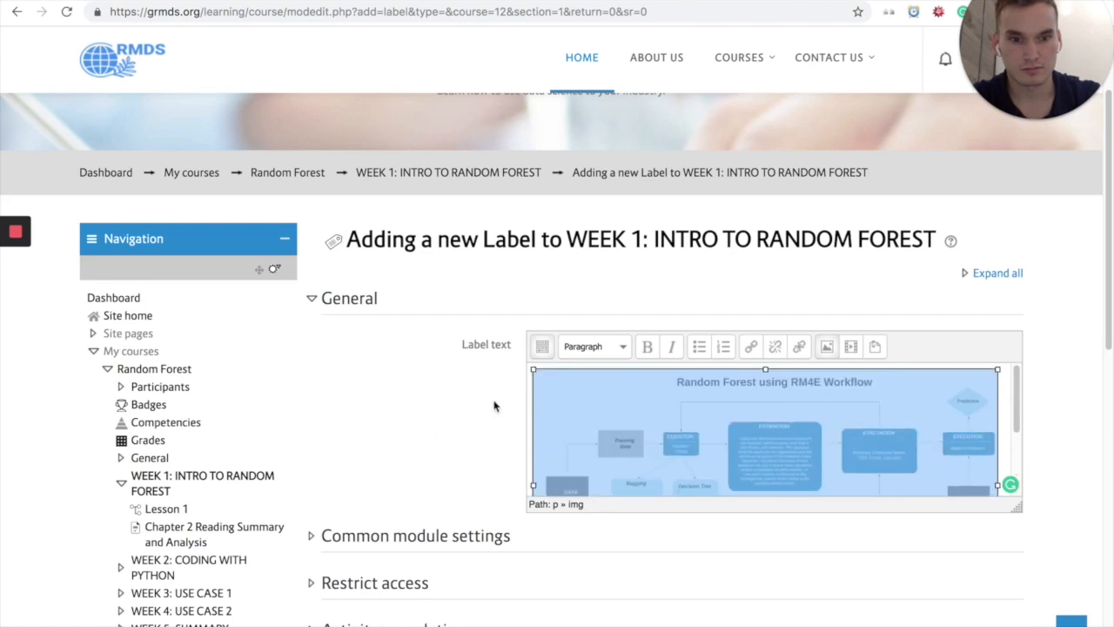
# Step: Save the label to the course and move it above Lesson 1 in the Week 1 section
pyautogui.scroll(-5, 470, 409)
pyautogui.click(579, 351)
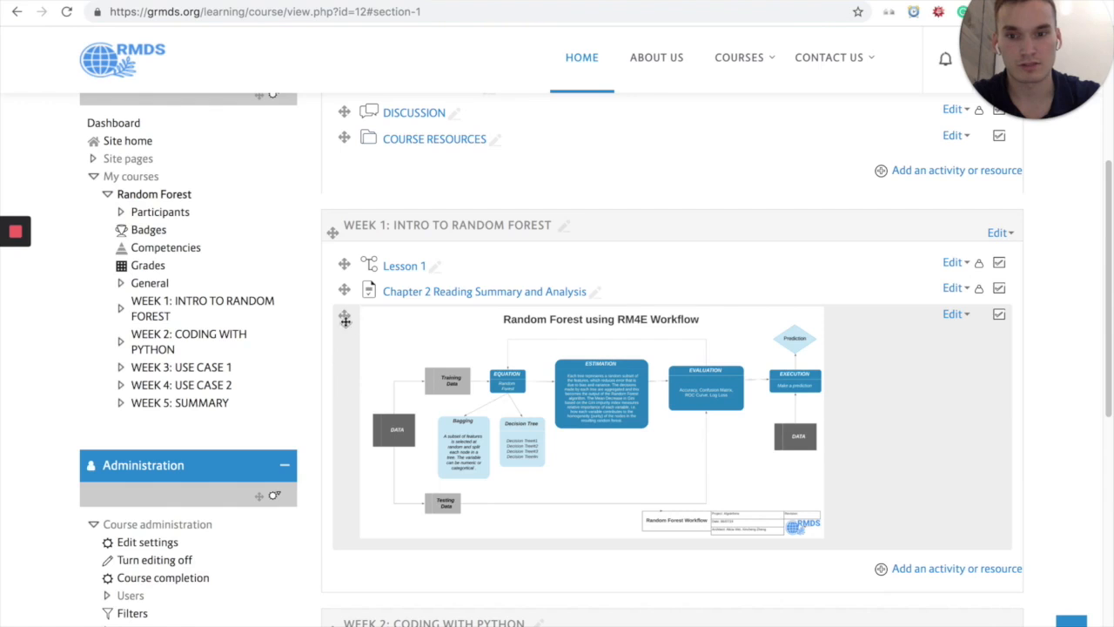
pyautogui.moveTo(346, 315); pyautogui.dragTo(345, 259)
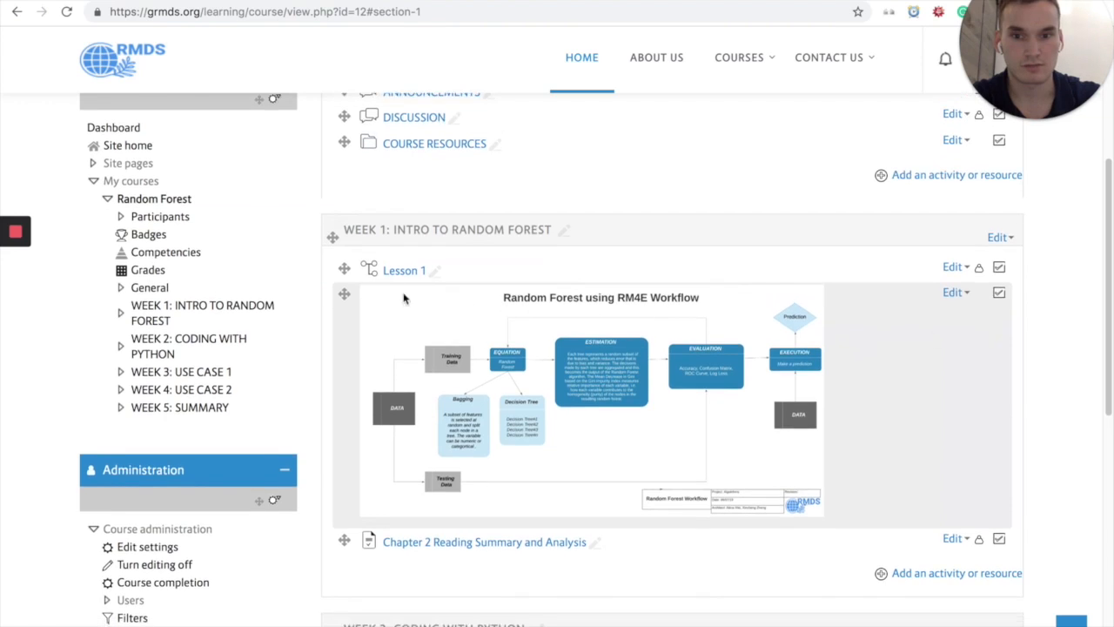
pyautogui.moveTo(345, 287); pyautogui.dragTo(346, 263)
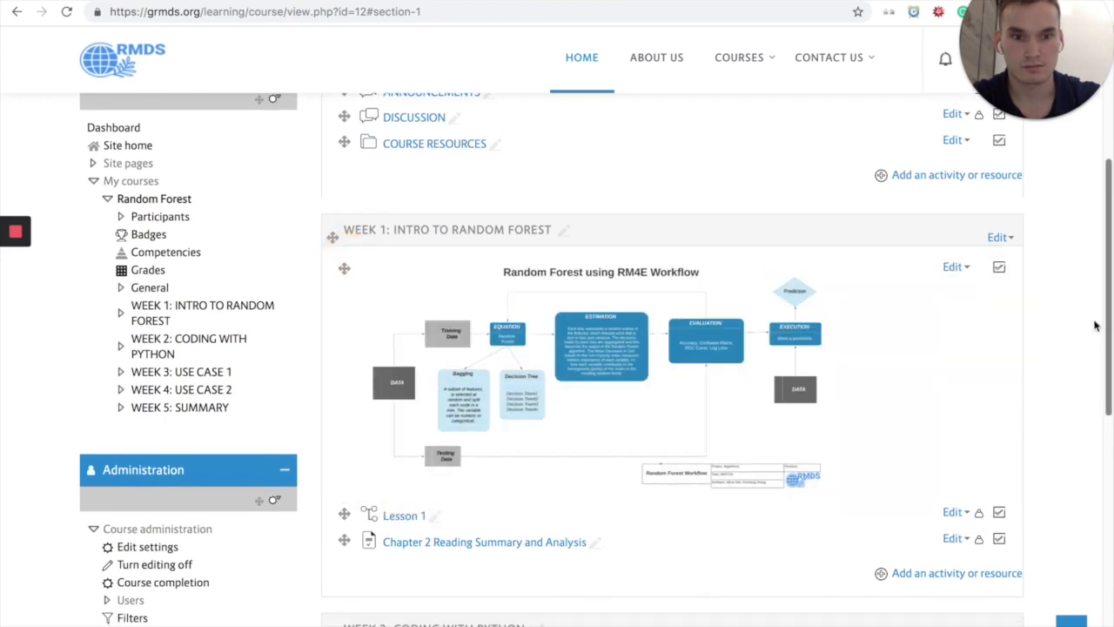
# Step: Review the layout of the weekly sections and the label images placed in them on the course page
pyautogui.moveTo(30, 290)
pyautogui.scroll(1, 30, 290)
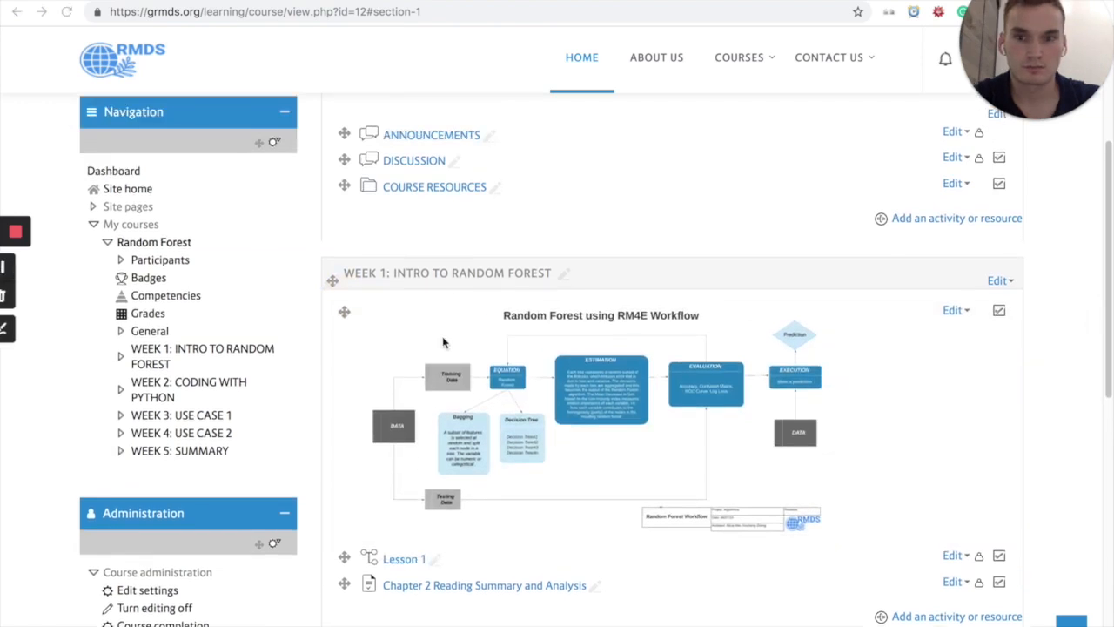
pyautogui.scroll(-5, 428, 342)
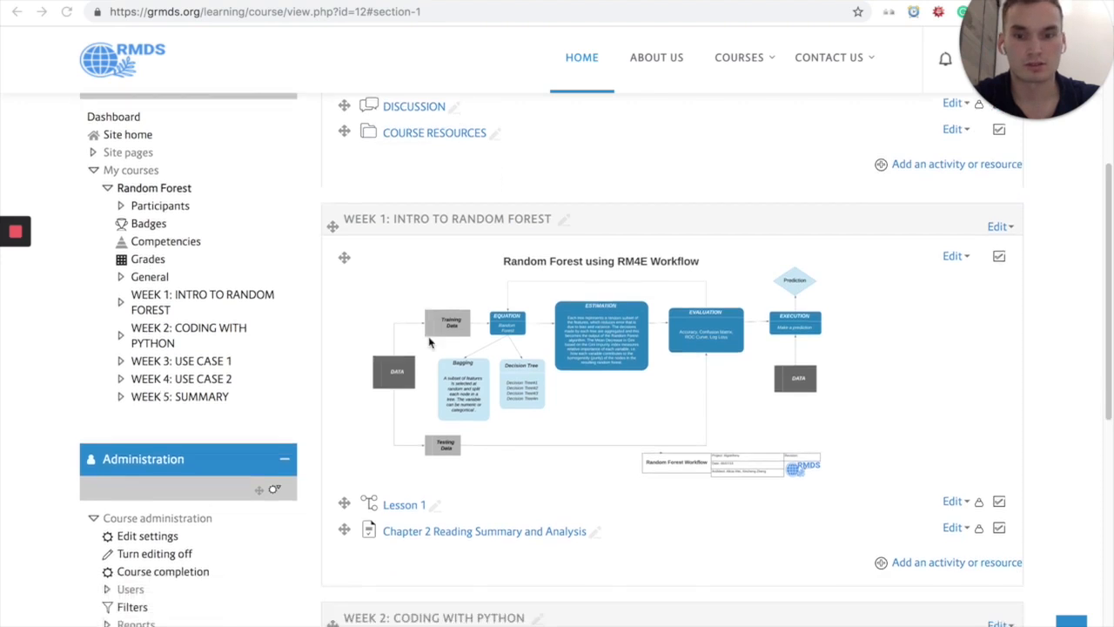
pyautogui.scroll(-7, 402, 500)
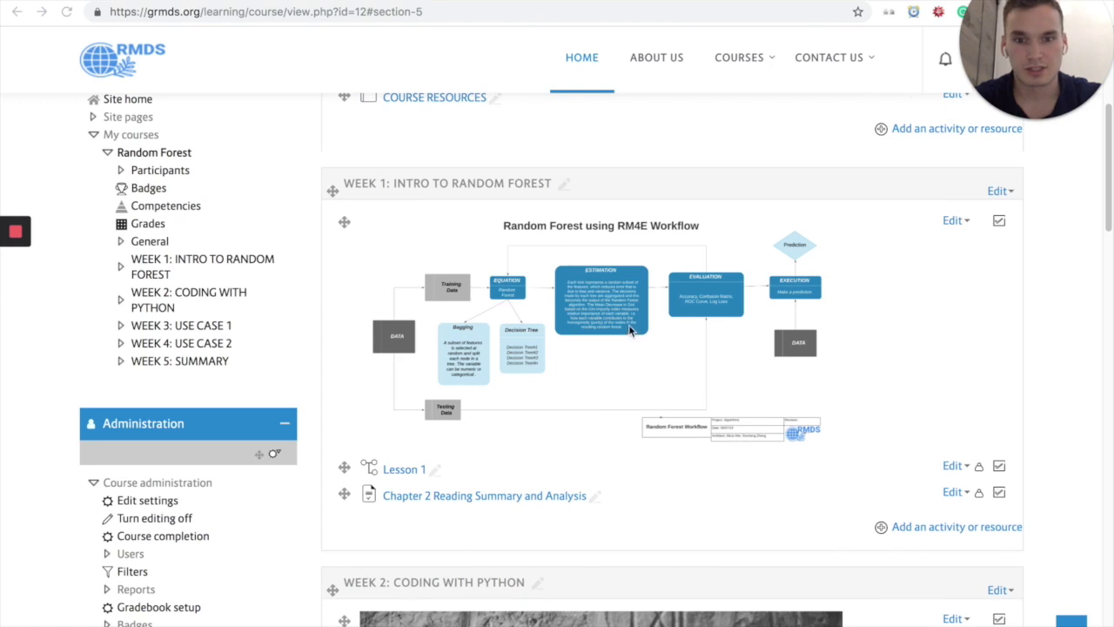
pyautogui.scroll(-14, 630, 329)
pyautogui.scroll(-19, 623, 324)
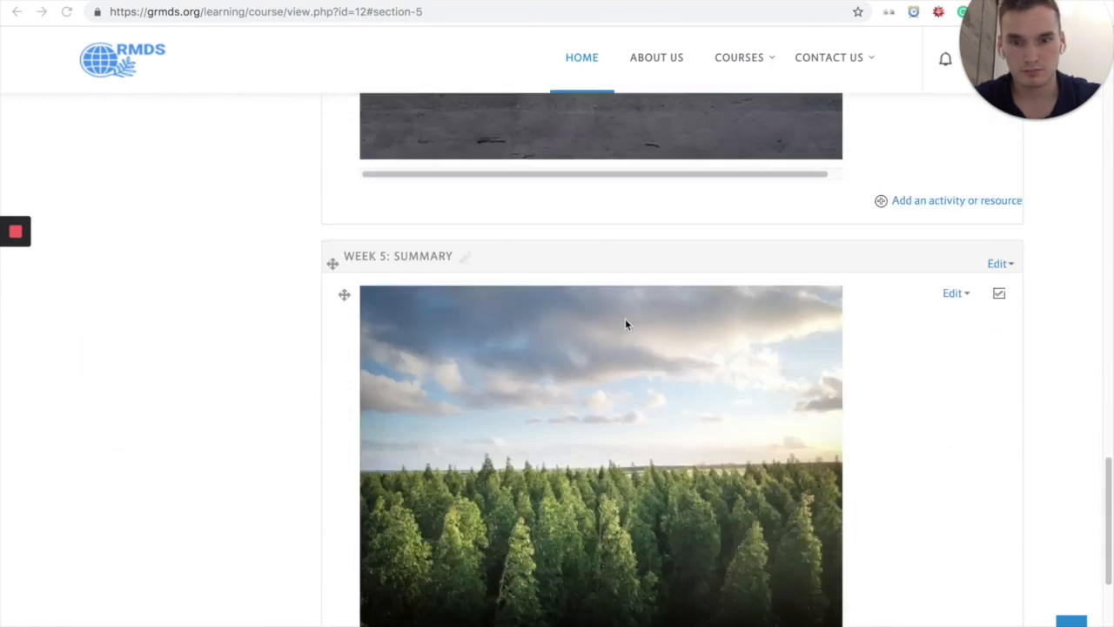
pyautogui.scroll(4, 627, 320)
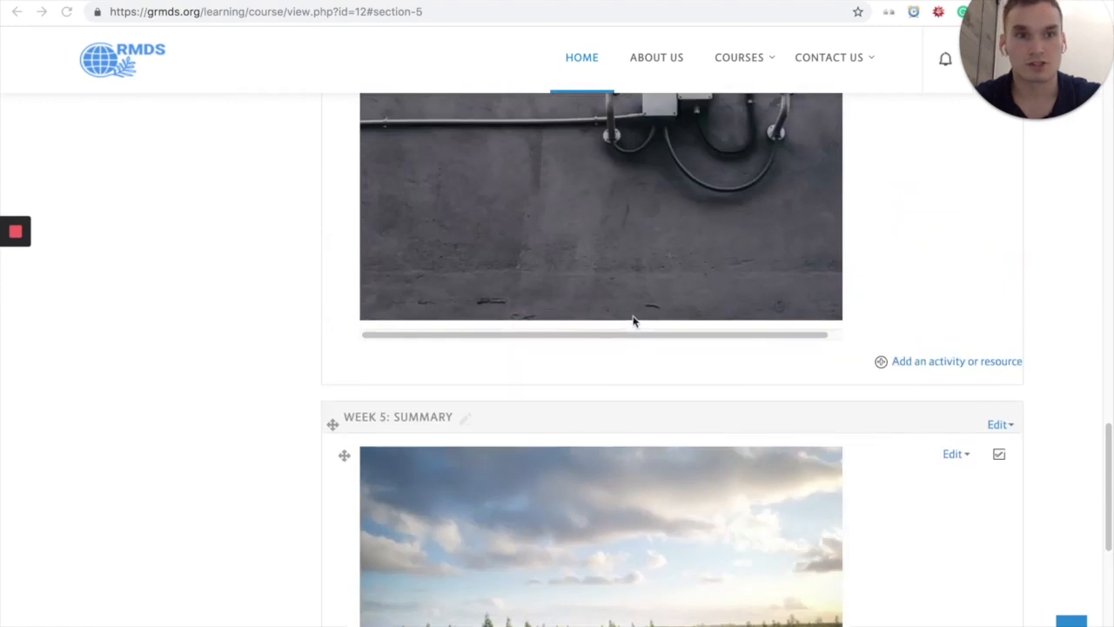
pyautogui.scroll(15, 633, 321)
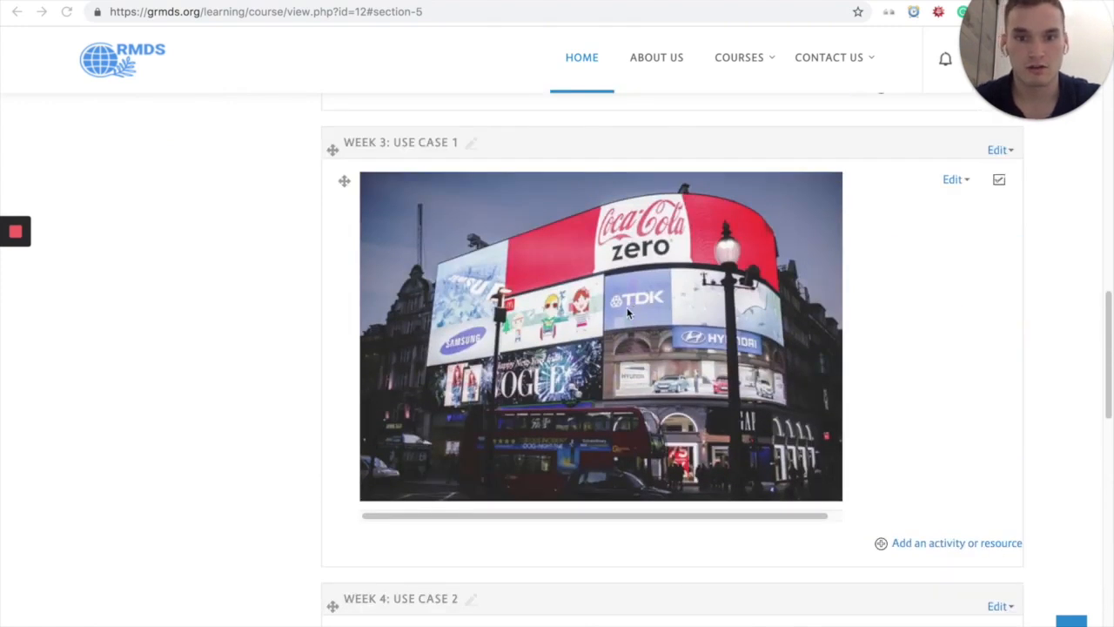
pyautogui.scroll(6, 559, 291)
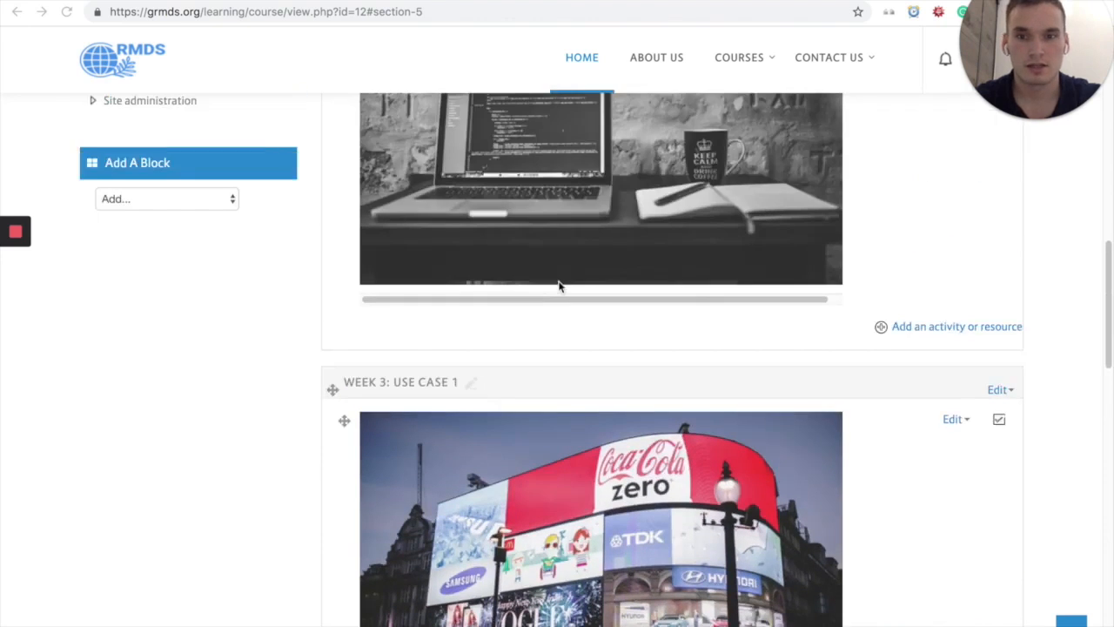